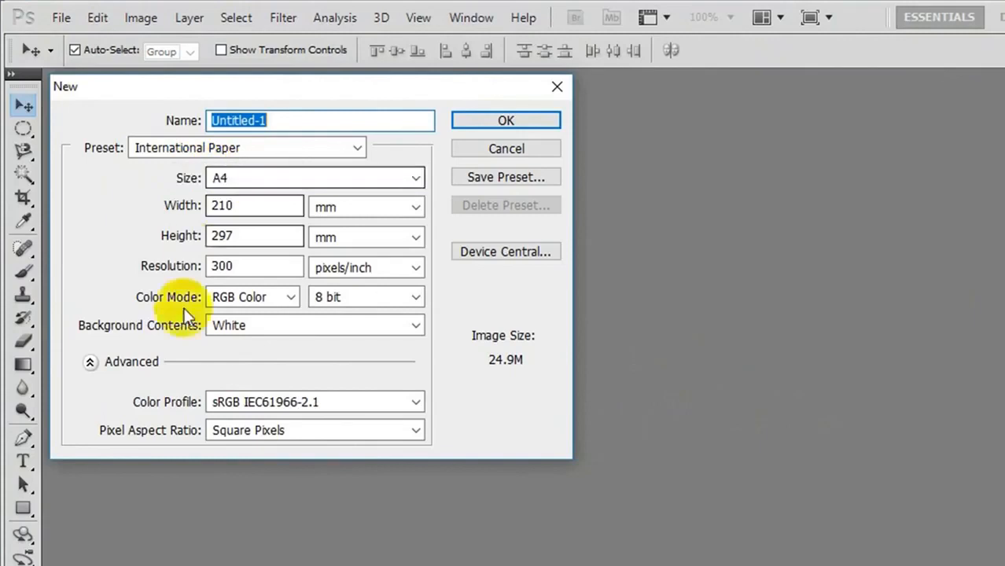
- Create a white A4 RGB document of 210 × 297 mm at 300 pixels/inch and display the list of layers
click(455, 122)
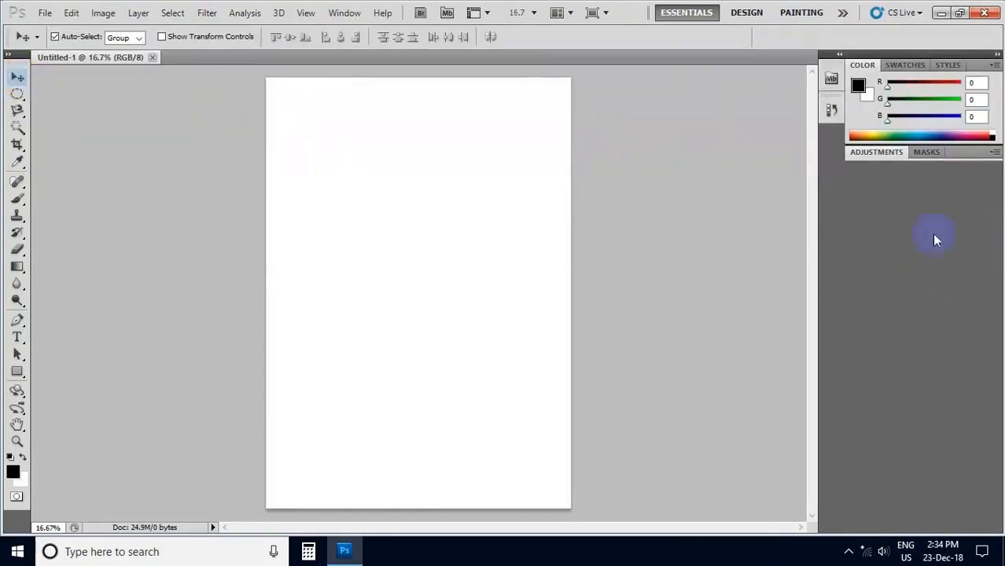
click(346, 13)
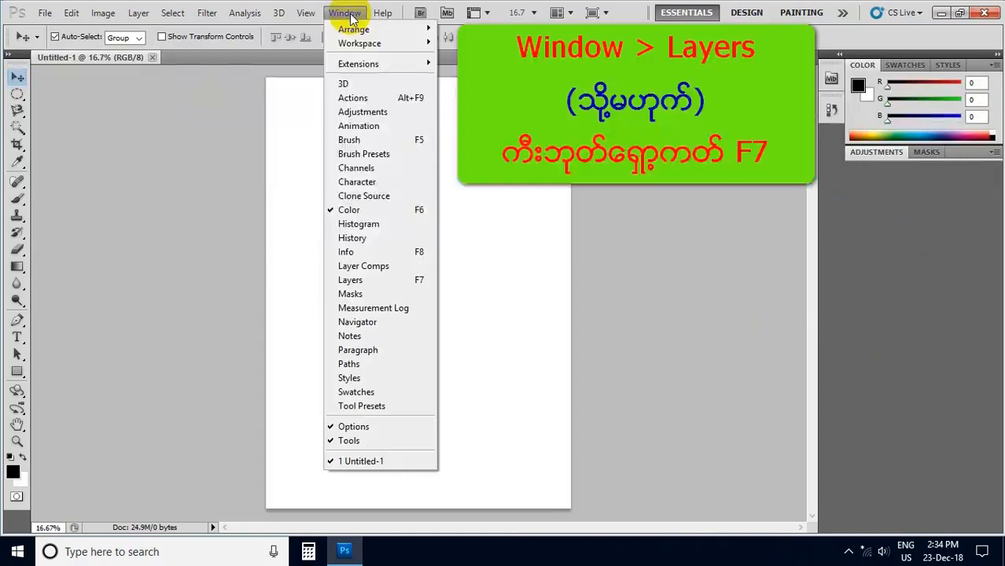
click(361, 283)
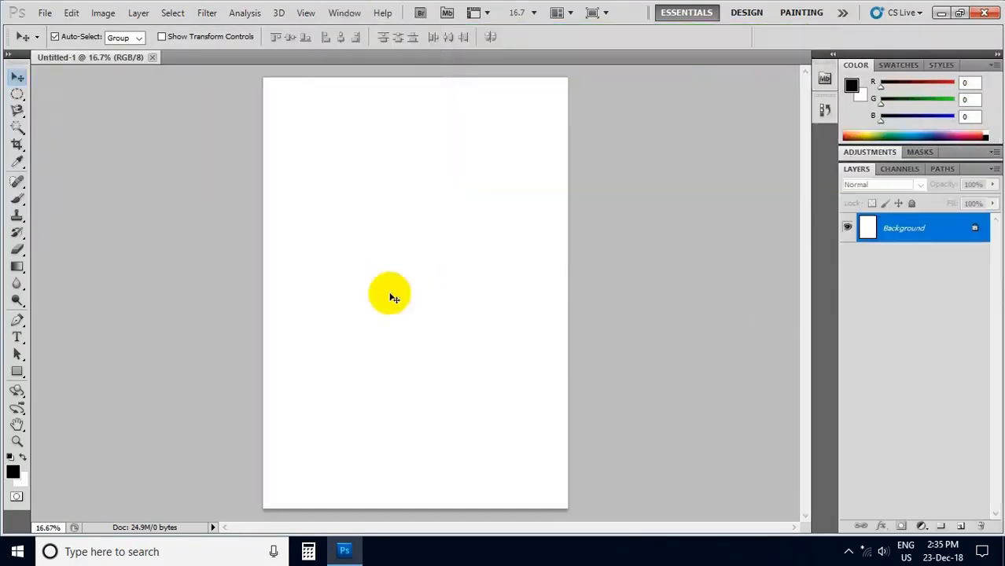
- Convert the locked Background into a regular layer named Layer 0
double_click(972, 236)
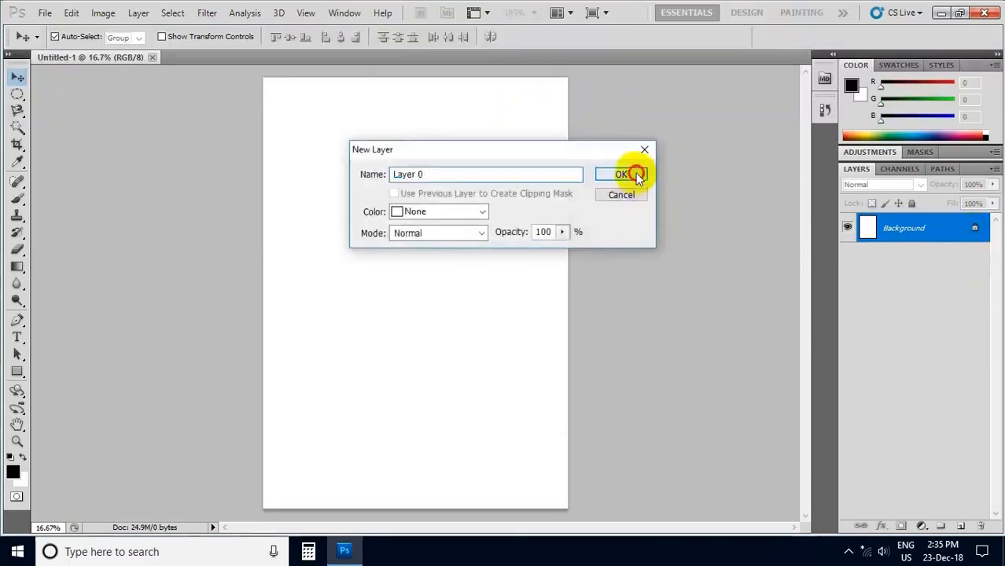
click(636, 175)
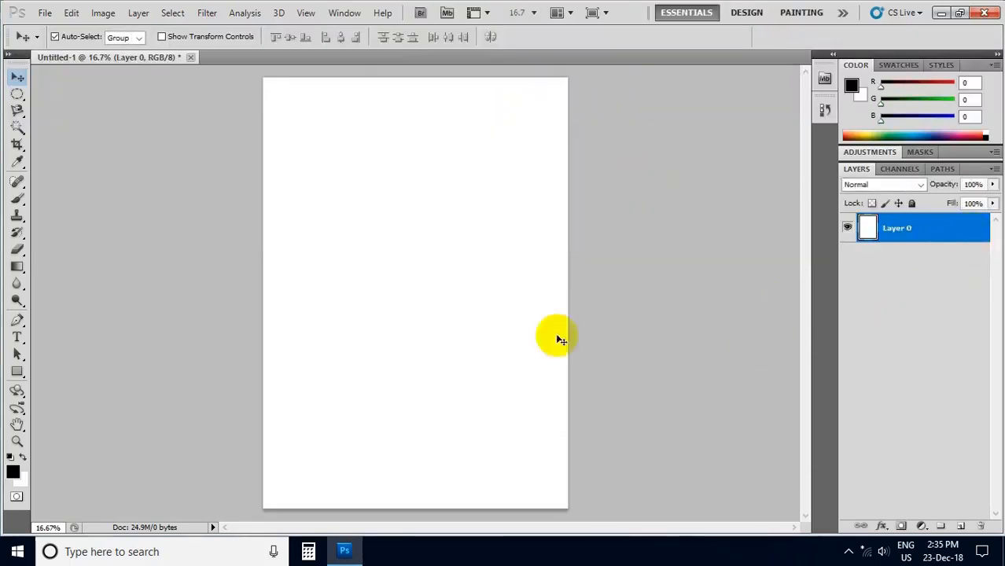
- Restore the Photoshop window to a smaller size and place it beside a File Explorer window opened on the Pictures folder
click(959, 13)
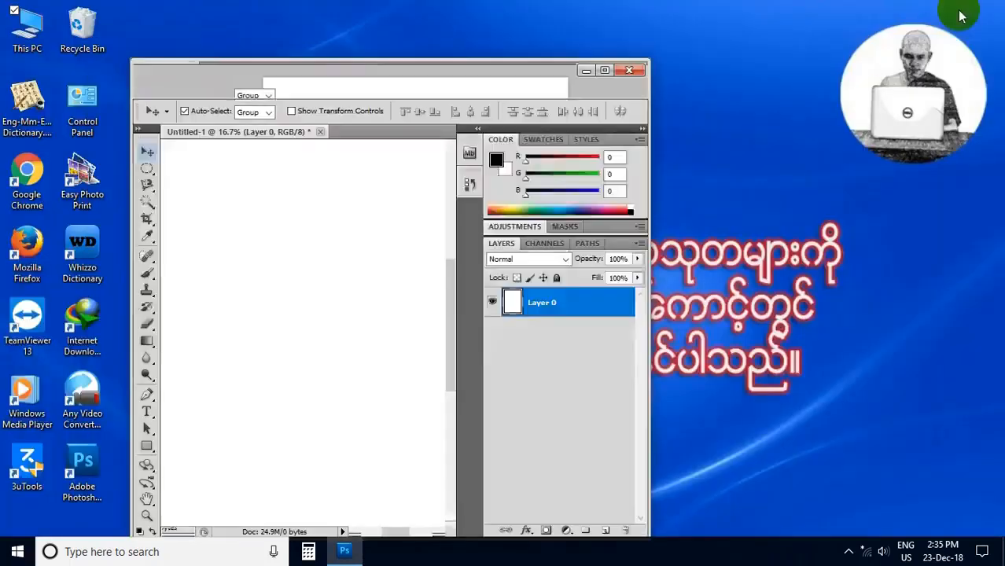
double_click(38, 29)
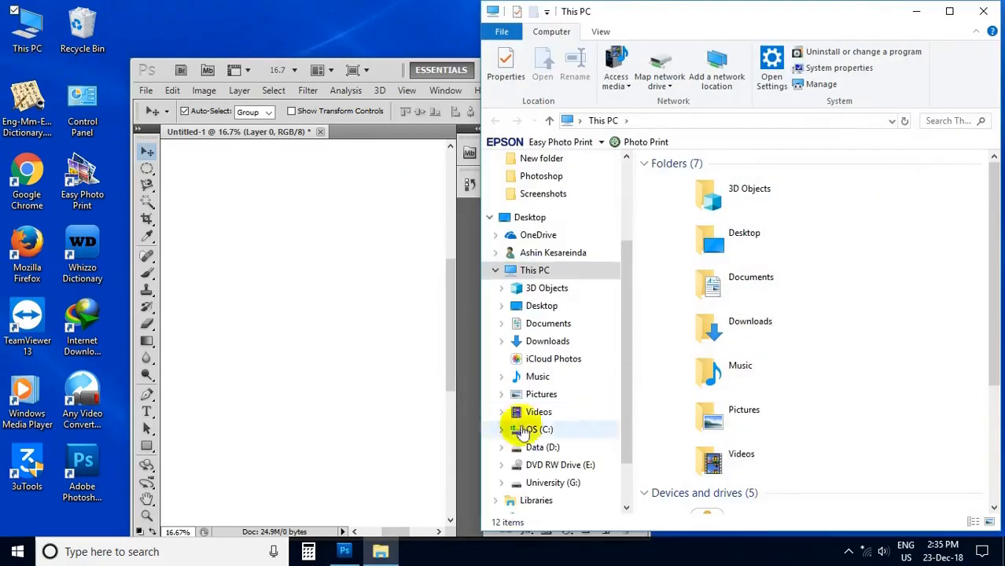
double_click(740, 425)
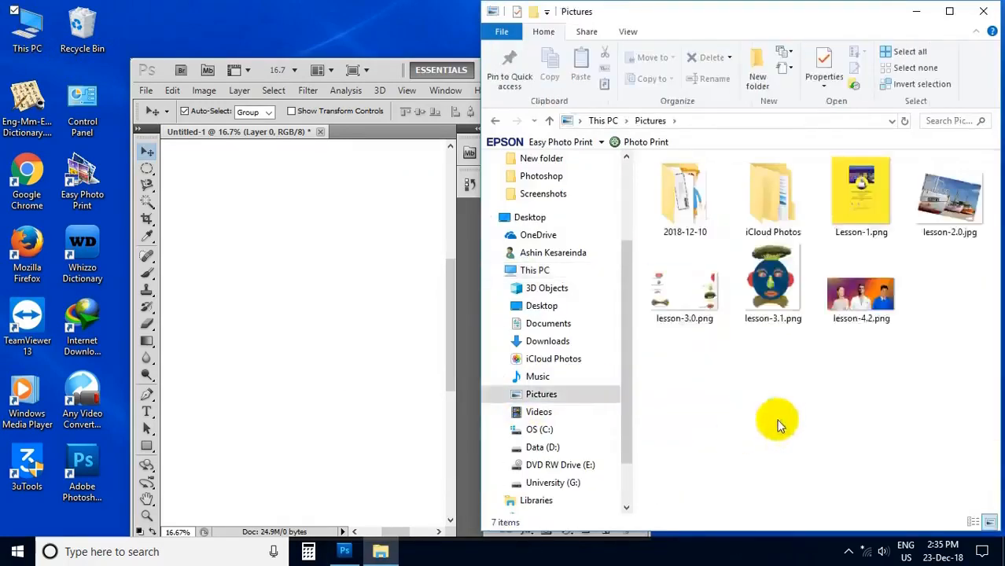
drag(381, 69, 253, 47)
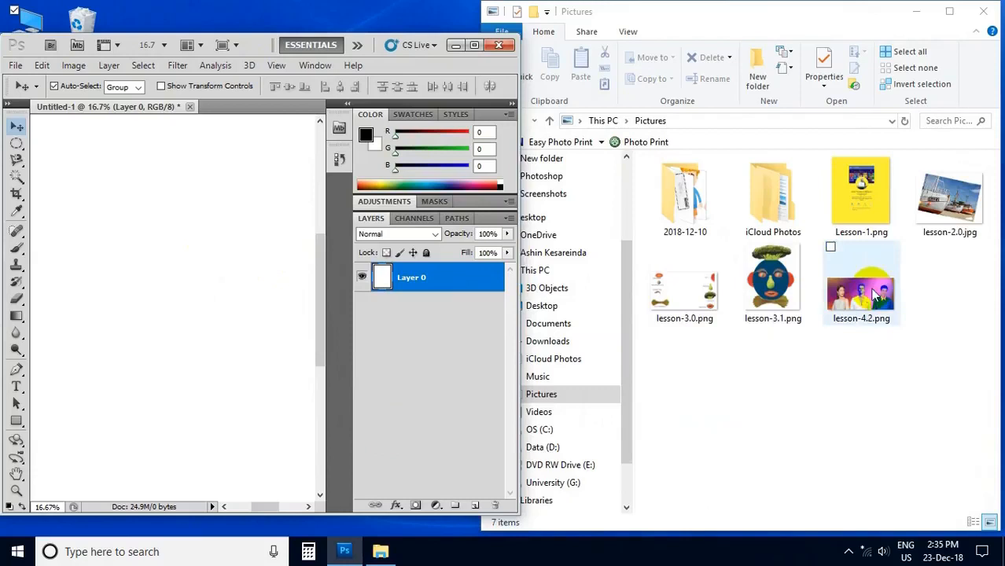
- Place lesson-2.0.jpg, lesson-4.2.png, lesson-3.1.png and lesson-3.0.png from the Pictures folder into the document, in that order
drag(957, 208, 189, 302)
key(Return)
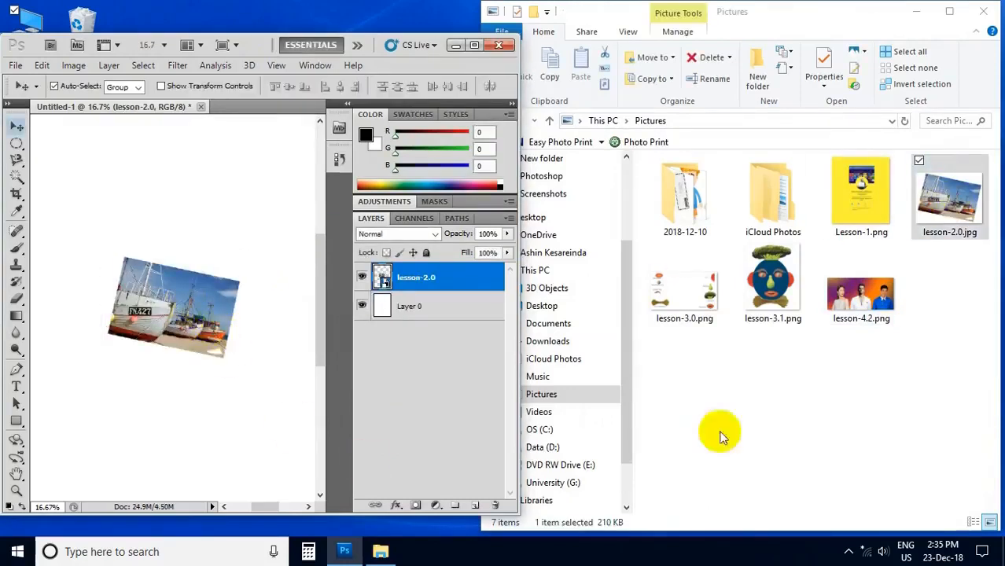
drag(853, 292, 158, 275)
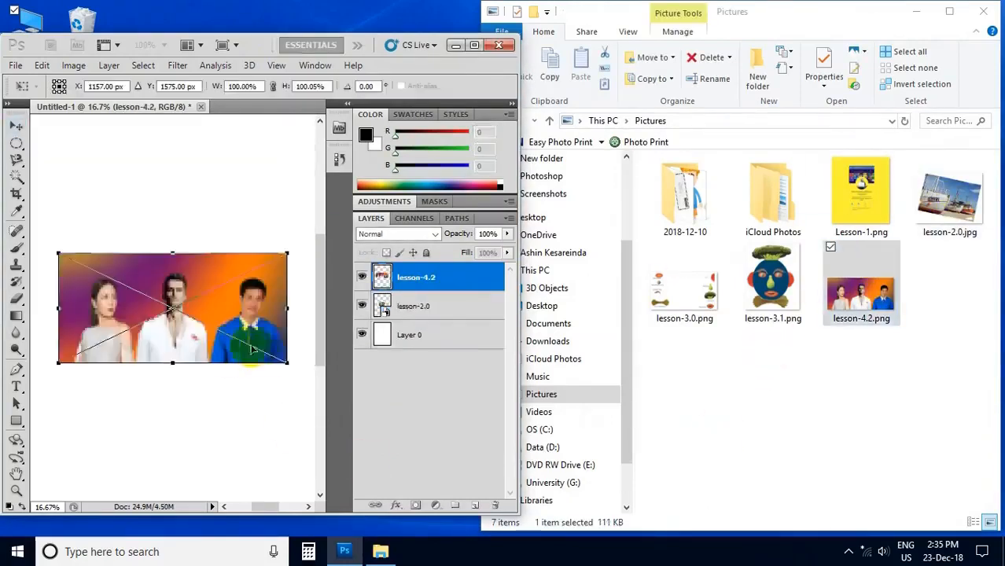
key(Return)
drag(771, 285, 203, 249)
key(Return)
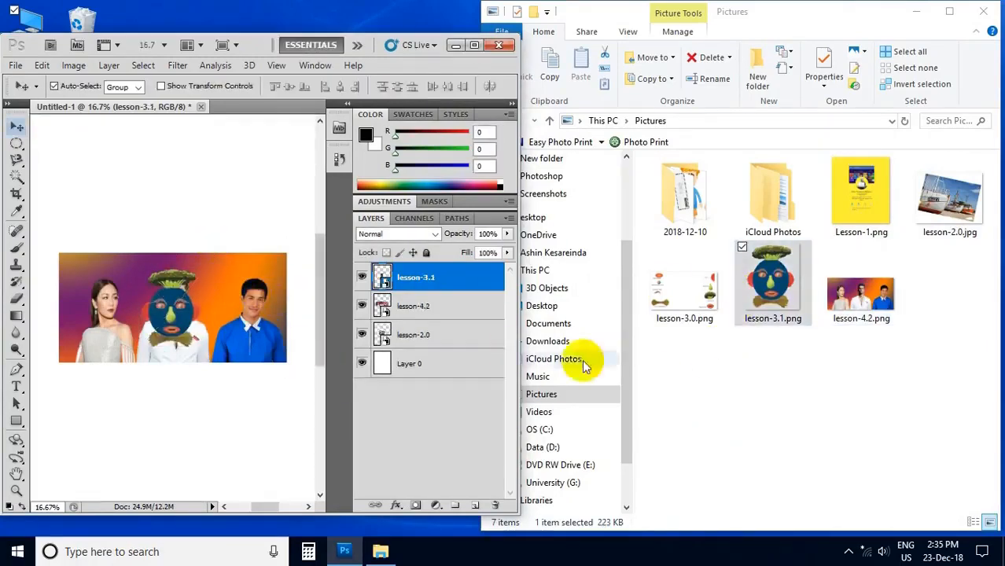
drag(685, 313, 219, 313)
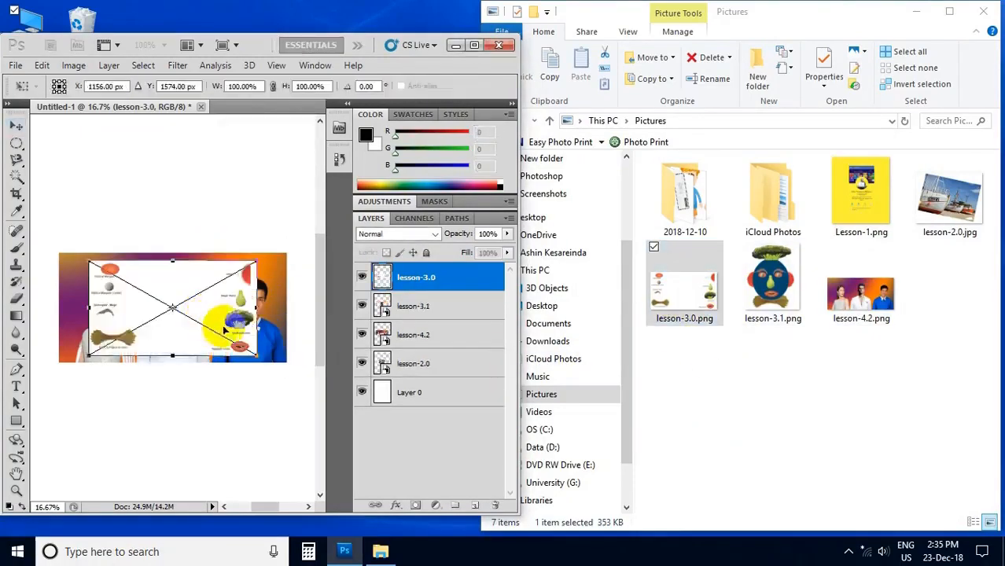
key(Return)
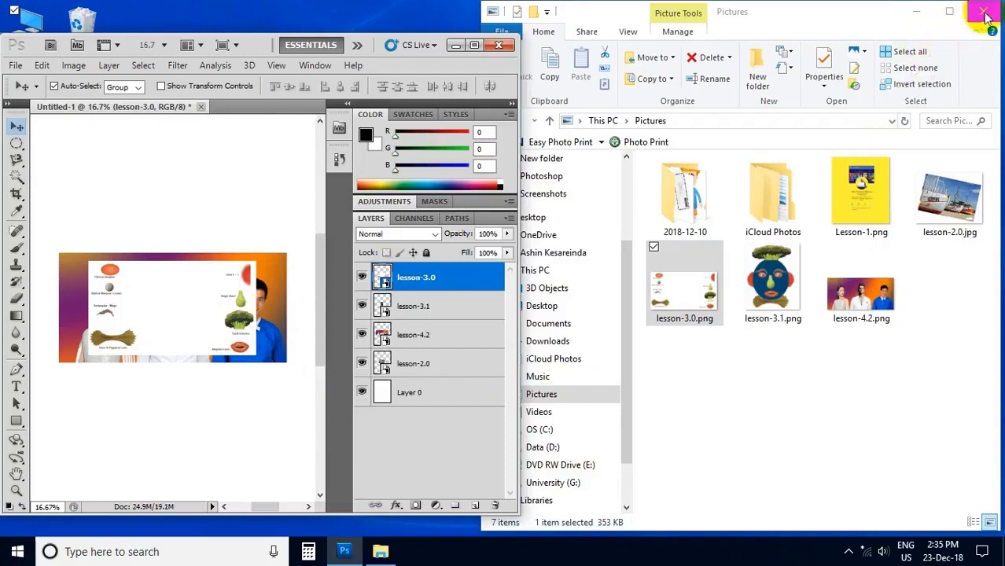
- Close the Pictures folder window and maximize the Photoshop window
click(983, 11)
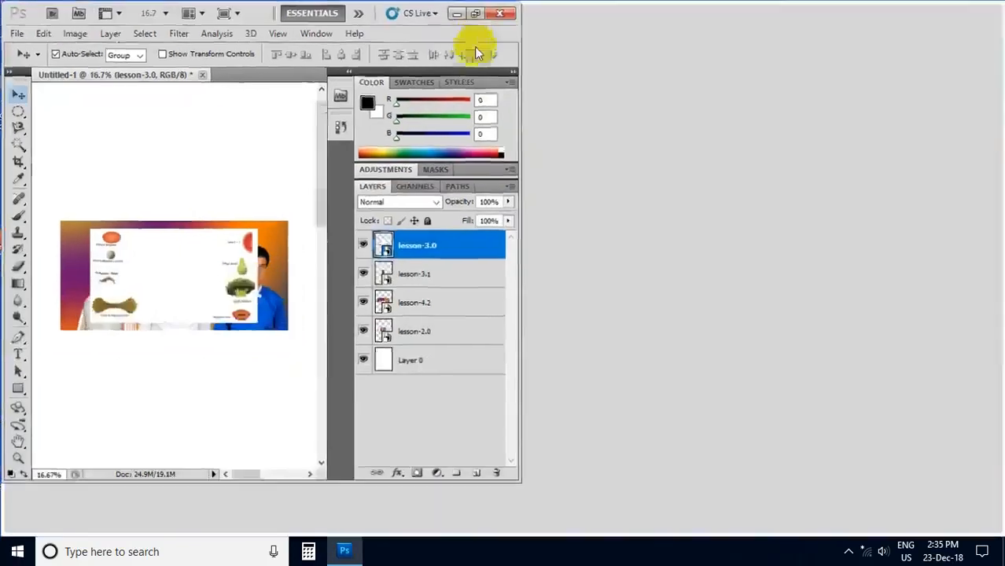
click(474, 47)
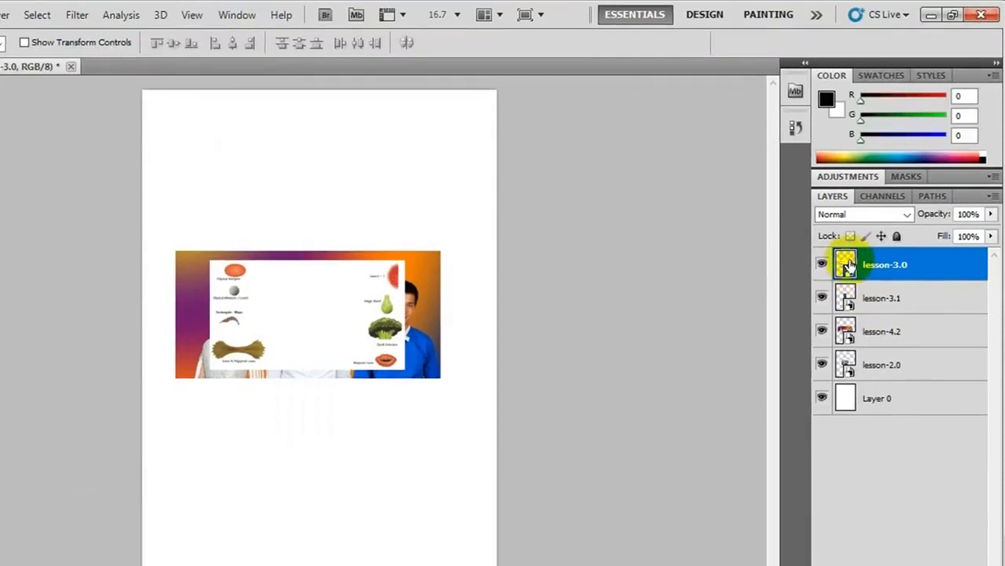
- Try large layer thumbnails, and set the layer thumbnail size to Medium Thumbnails
right_click(845, 267)
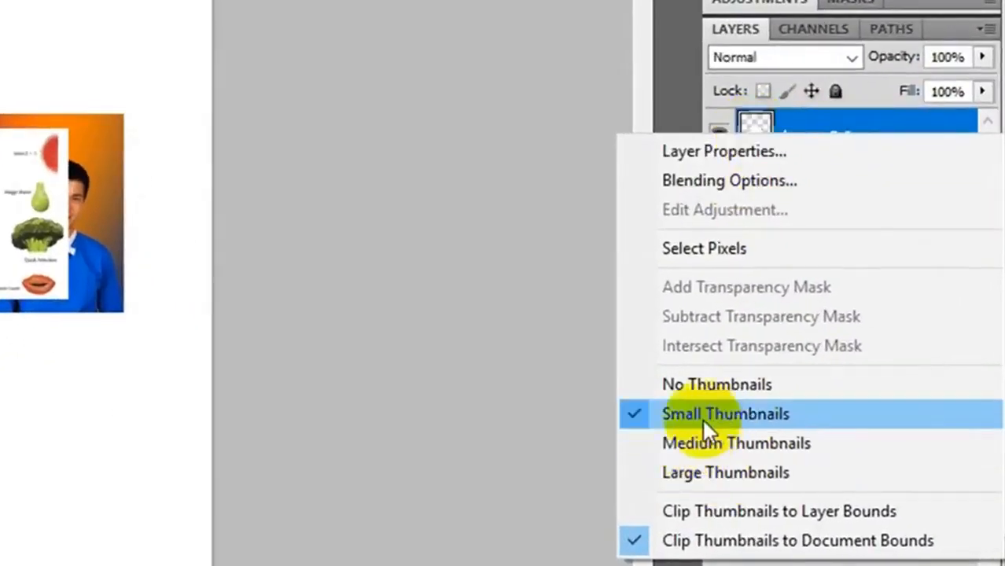
click(684, 479)
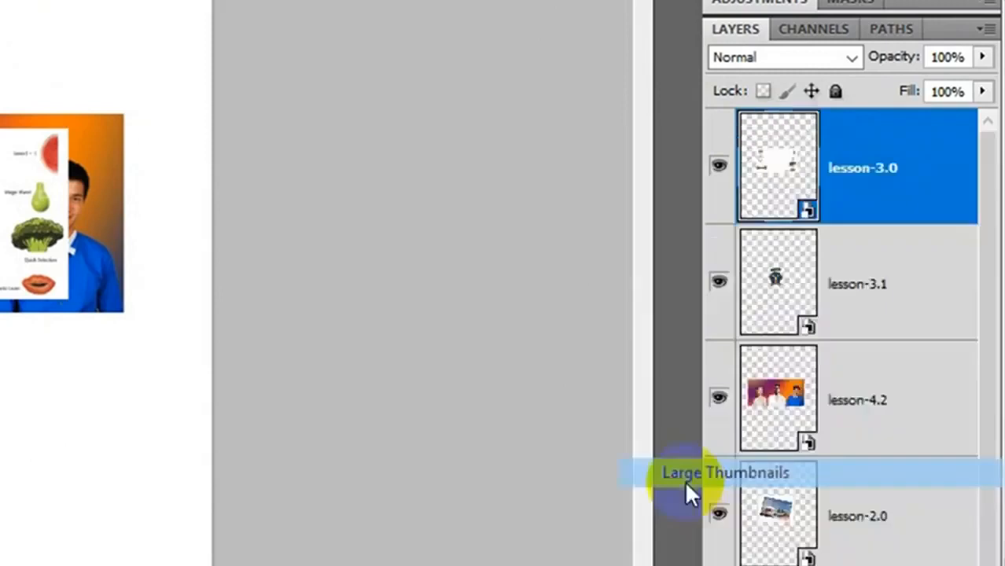
right_click(777, 163)
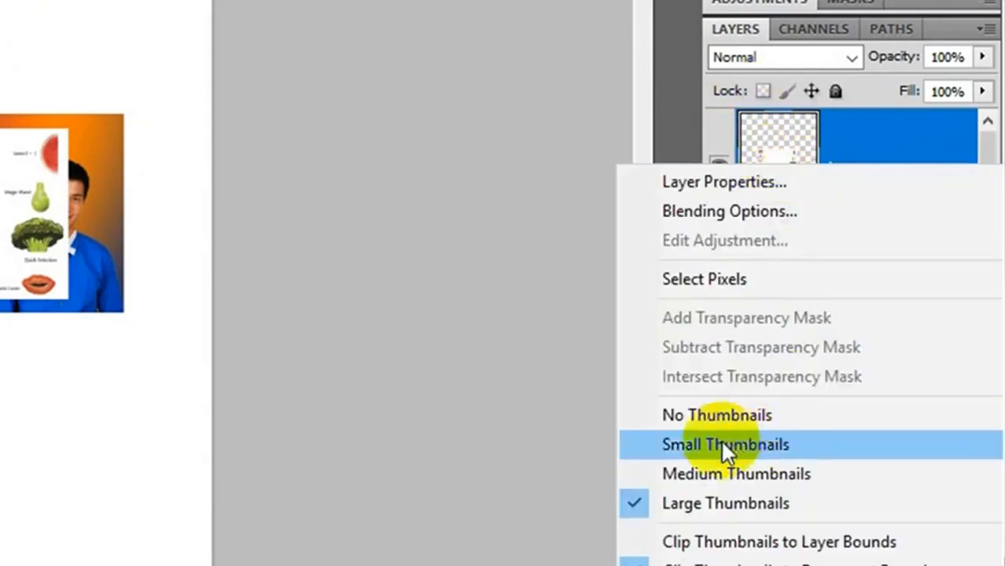
click(679, 475)
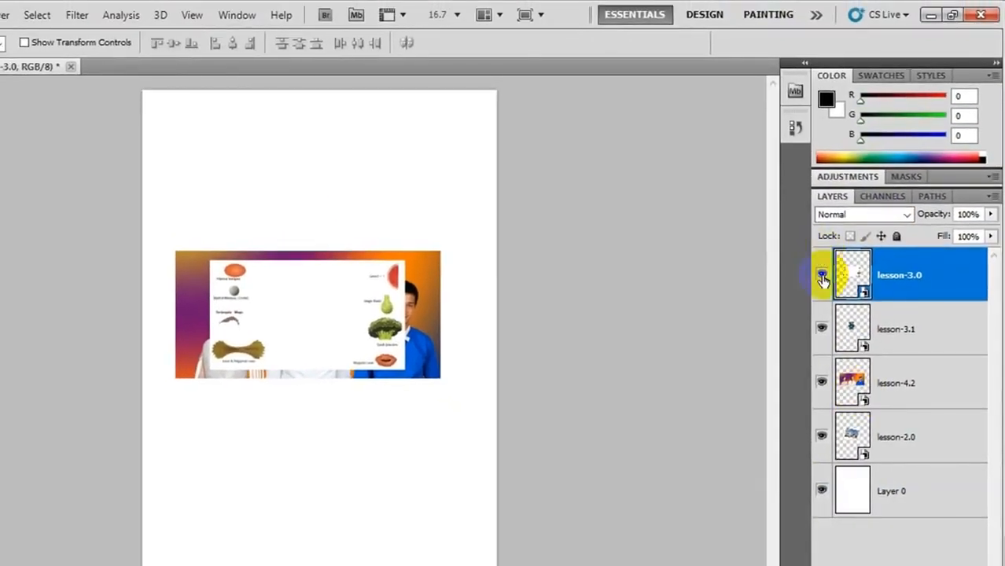
- Hide the lesson-3.0, lesson-3.1 and lesson-4.2 layers one by one, and show lesson-4.2 and lesson-3.1 again
click(822, 277)
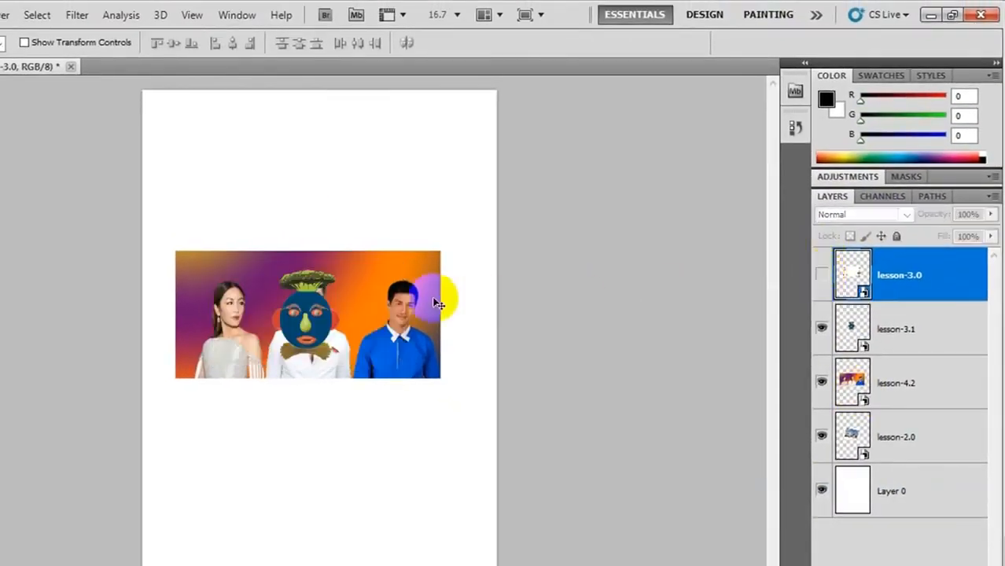
click(822, 334)
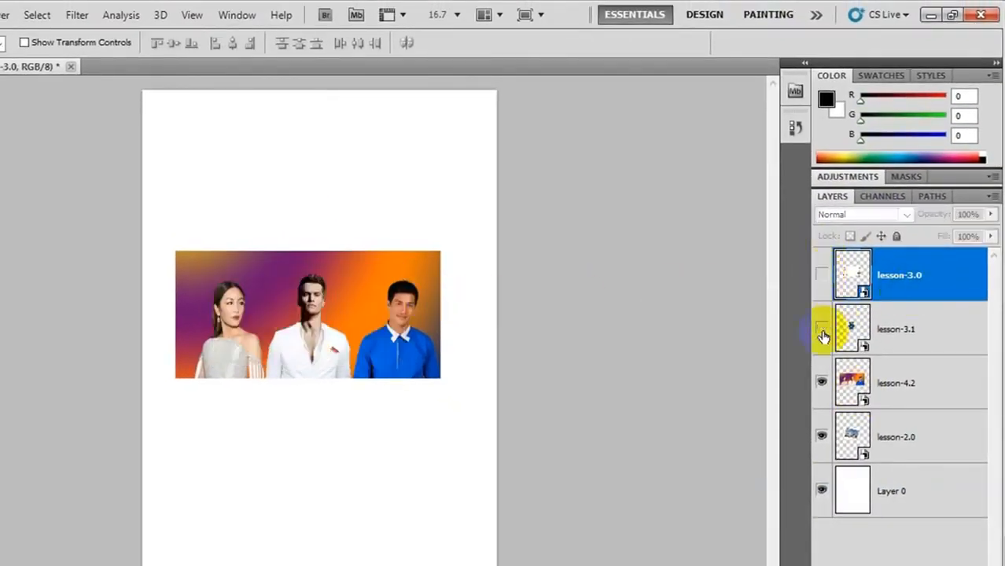
click(821, 384)
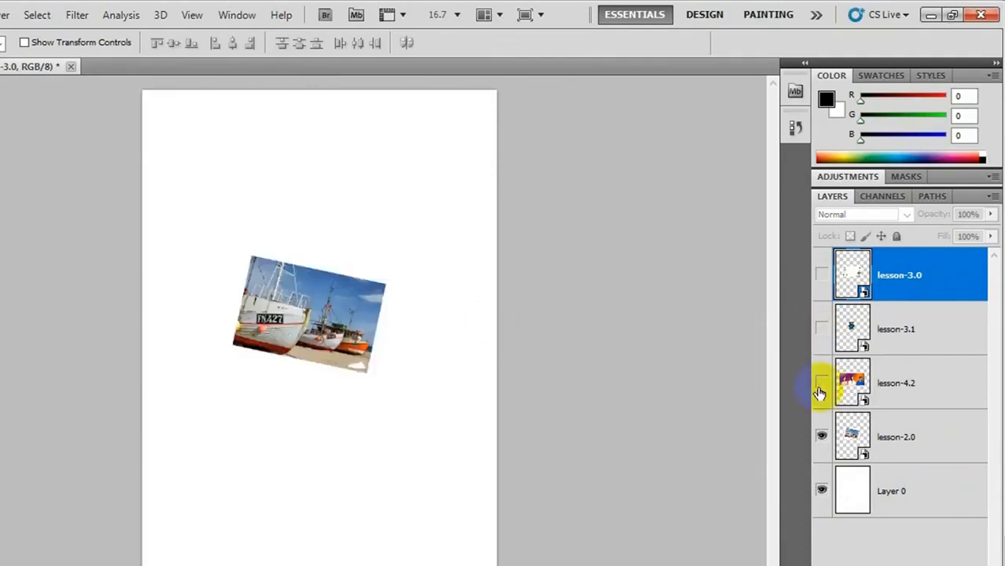
click(821, 385)
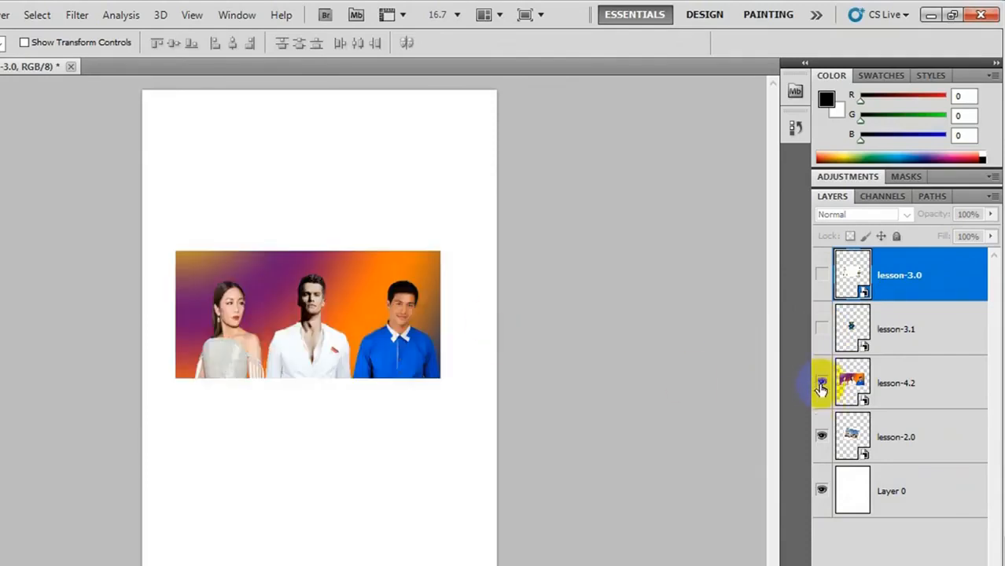
click(821, 330)
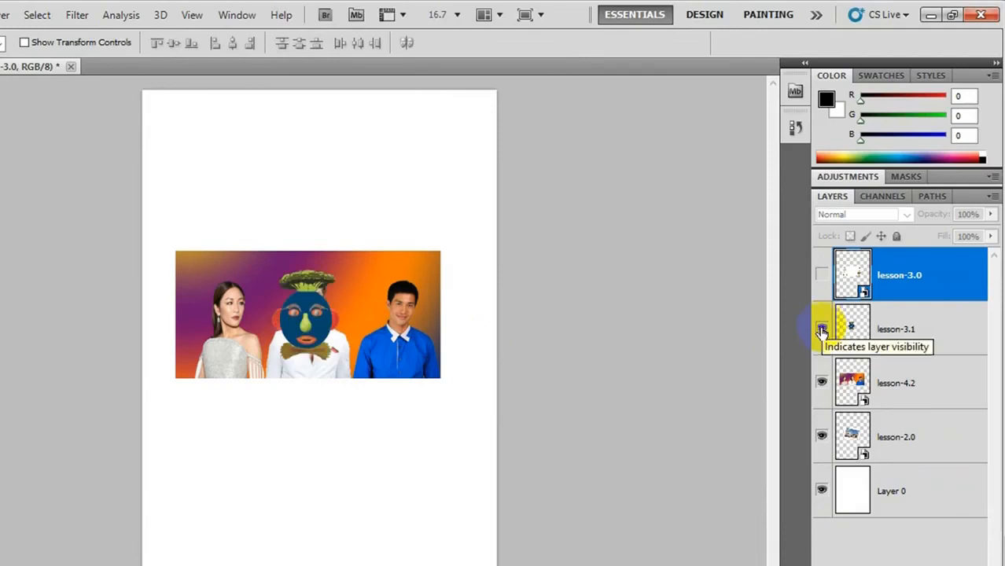
- Isolate the lesson-4.2 layer by hiding all others, and make Layer 0 and lesson-2.0 visible again
alt+click(822, 386)
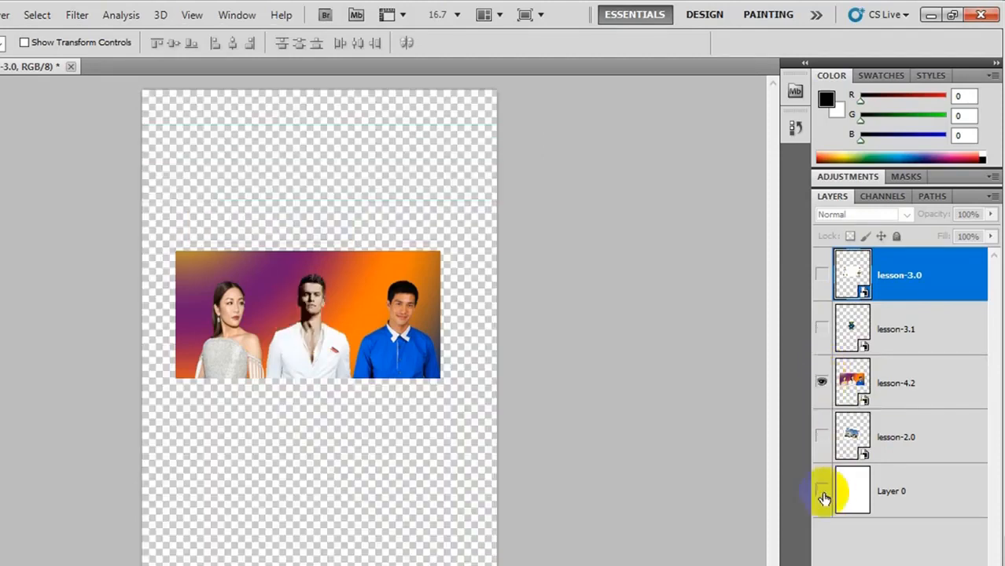
click(822, 491)
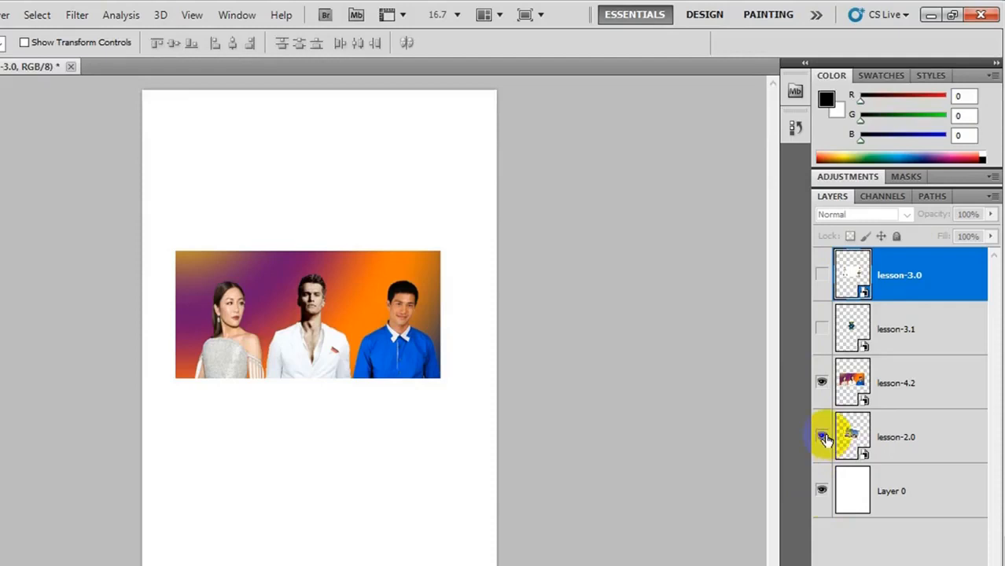
- Move the lesson-4.2 picture up the page, clear of the boats picture, and show the lesson-3.1 and lesson-3.0 layers
drag(291, 287, 291, 213)
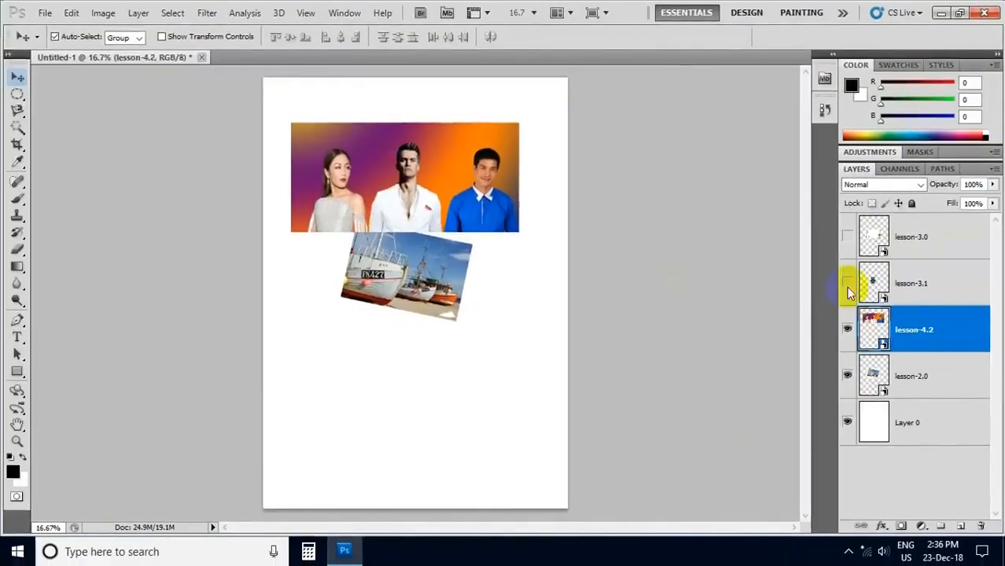
click(847, 286)
click(848, 240)
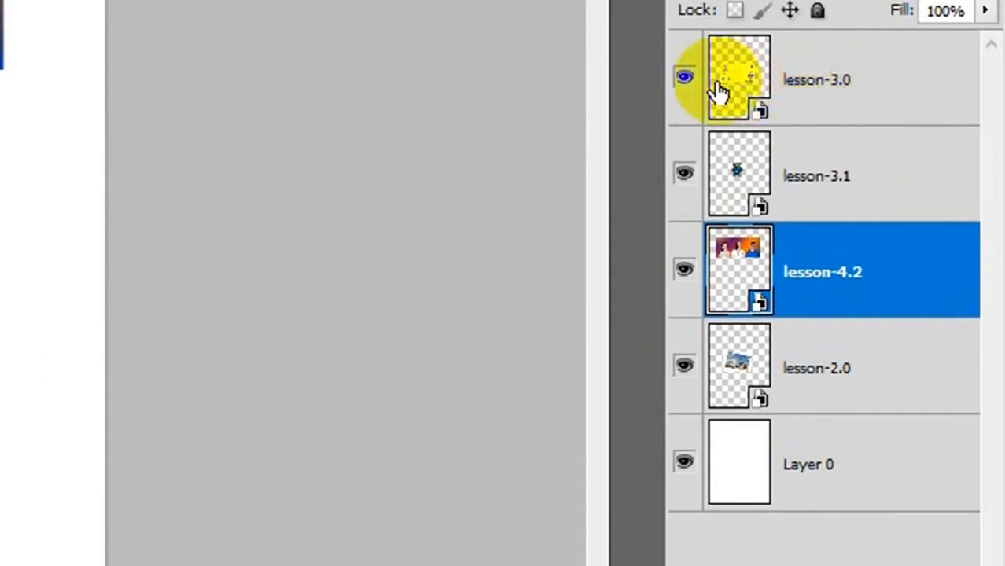
- Rename the lesson-3.0 layer as "food"
double_click(819, 81)
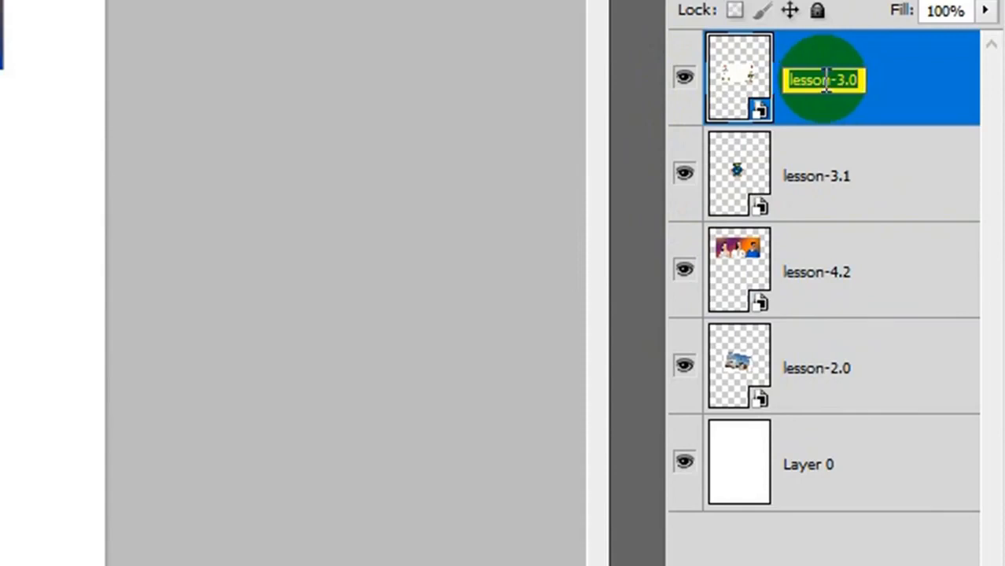
text(food)
key(Return)
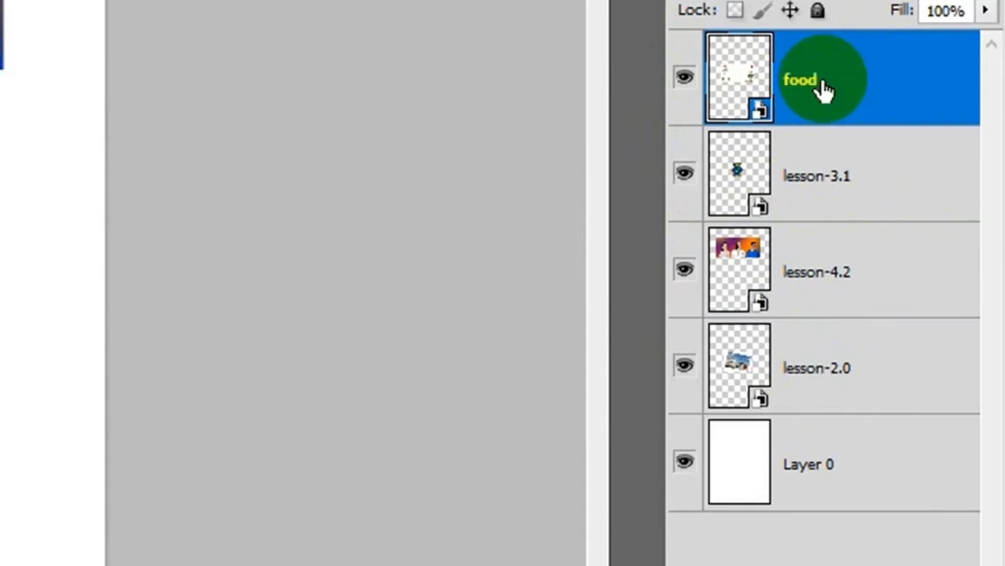
- Rename the lesson-3.1 layer as "head"
double_click(817, 178)
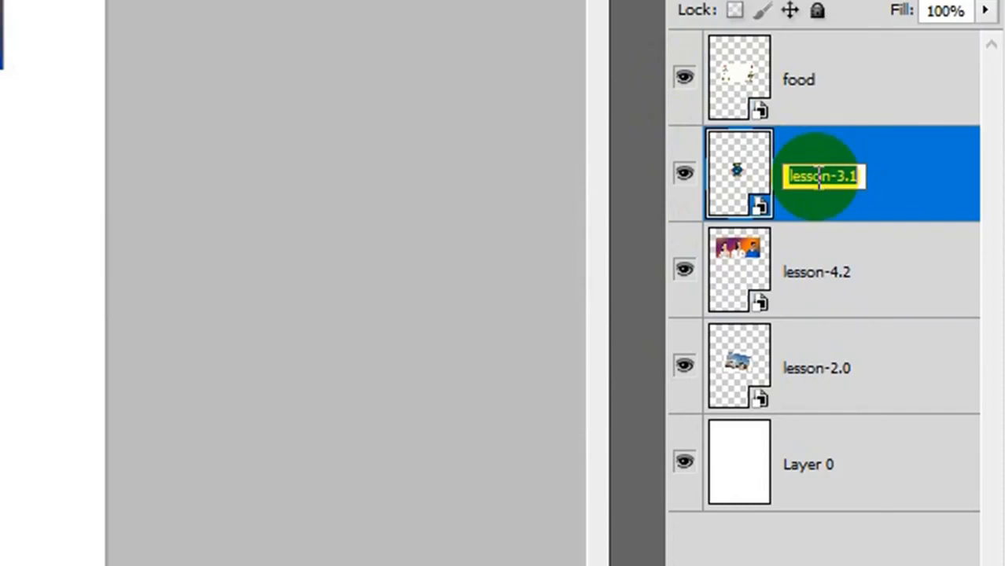
text(head)
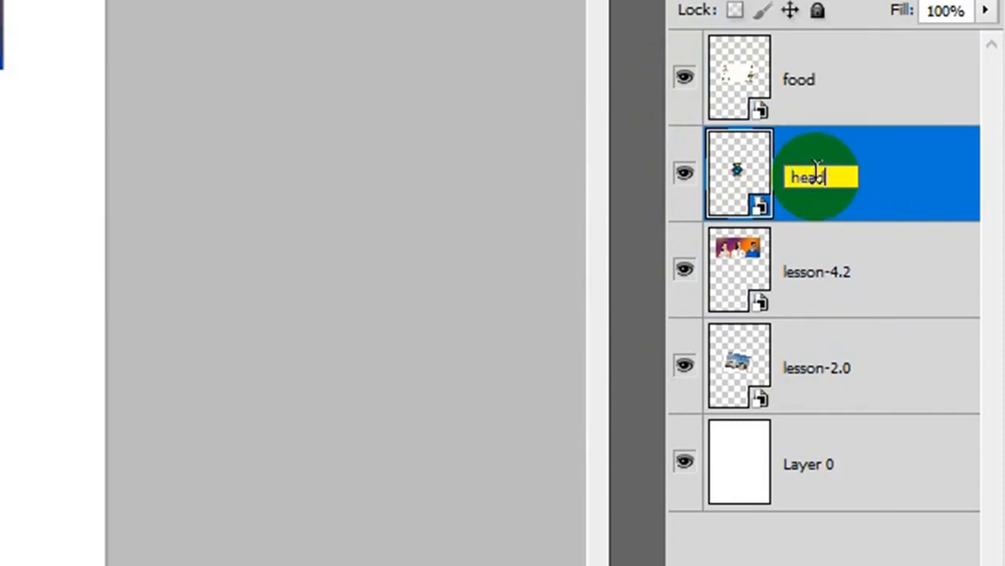
click(819, 170)
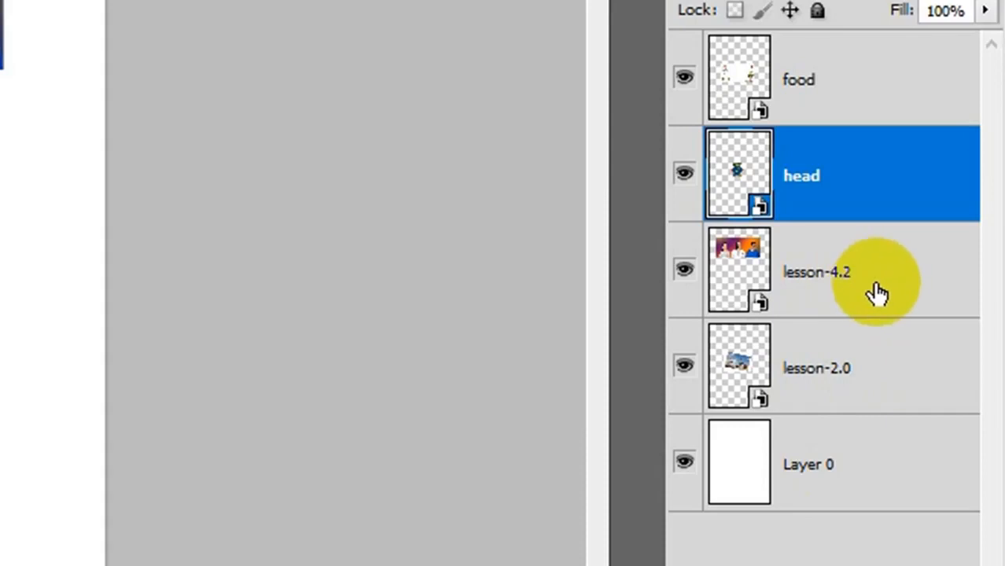
- Rename the lesson-4.2 layer as "people"
double_click(812, 277)
text(peop)
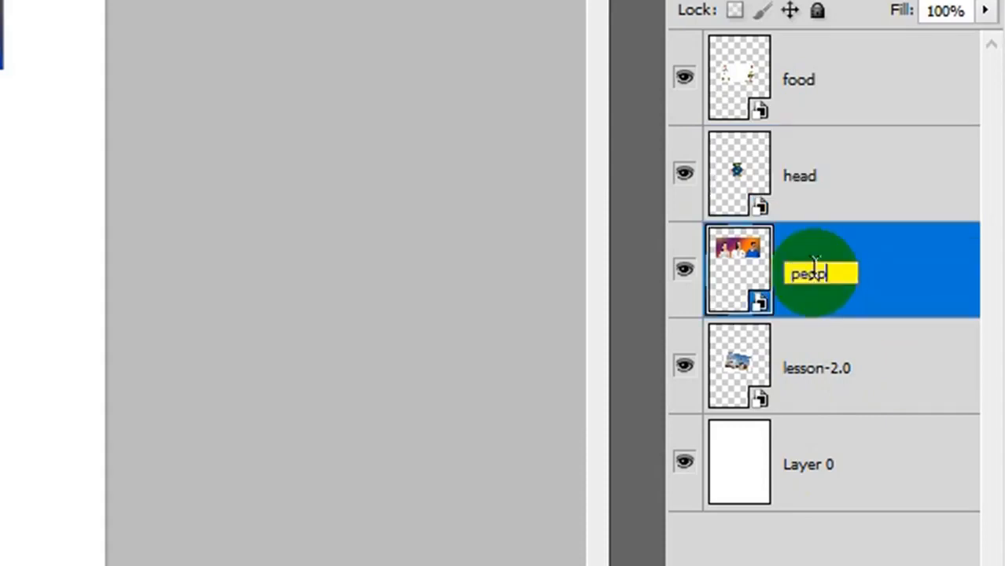
text(le)
key(Return)
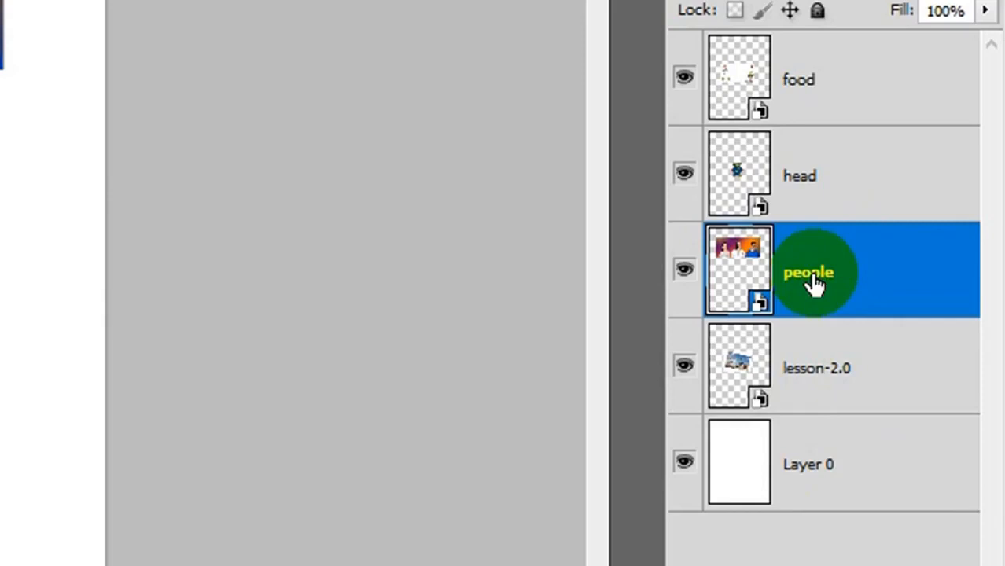
- Rename the lesson-2.0 layer as "ship"
double_click(824, 367)
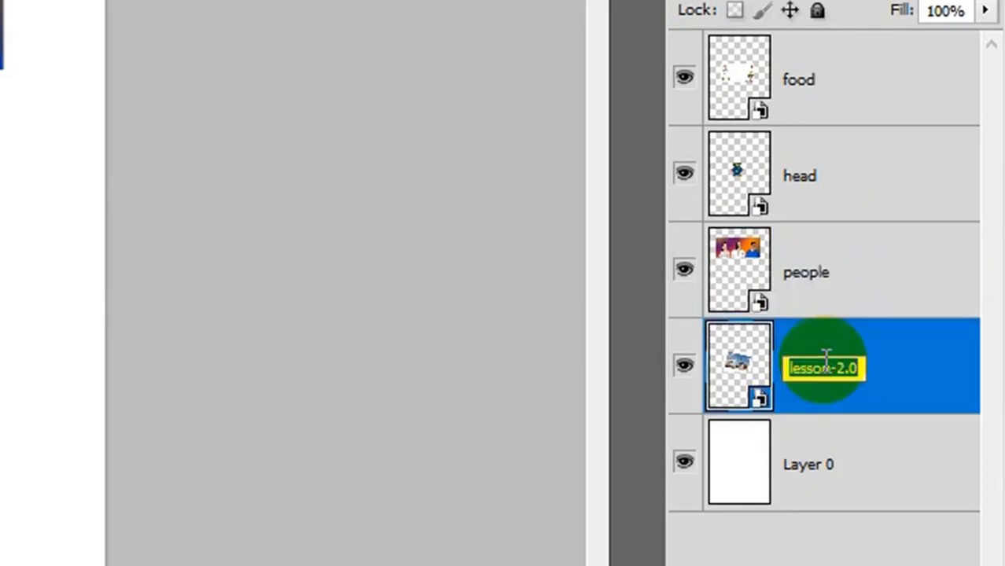
text(ship)
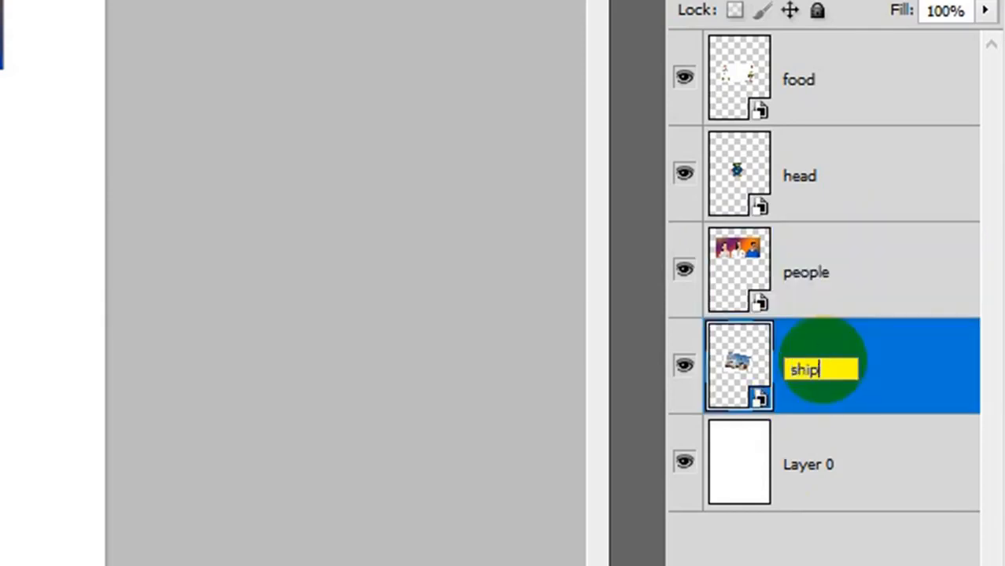
key(Return)
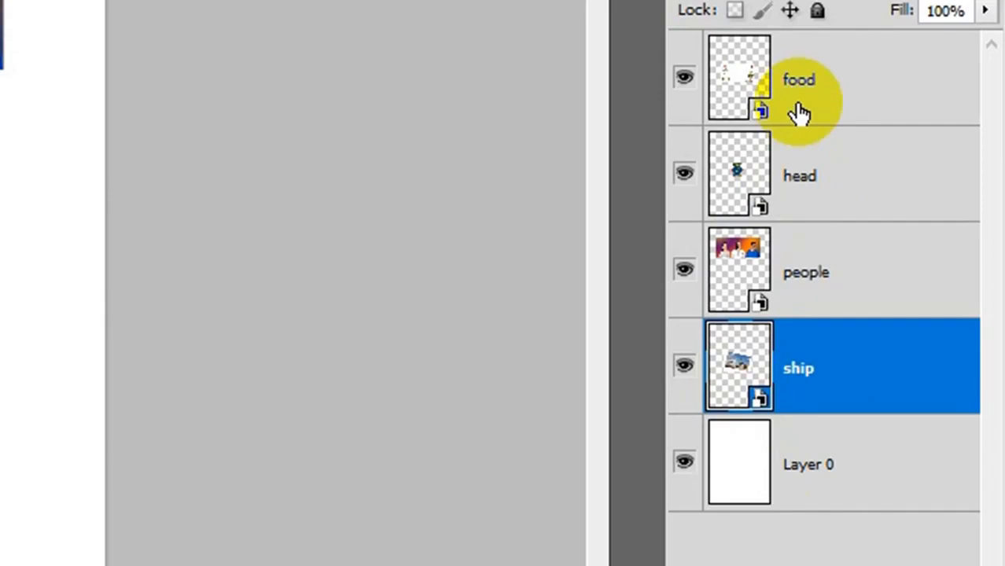
click(804, 344)
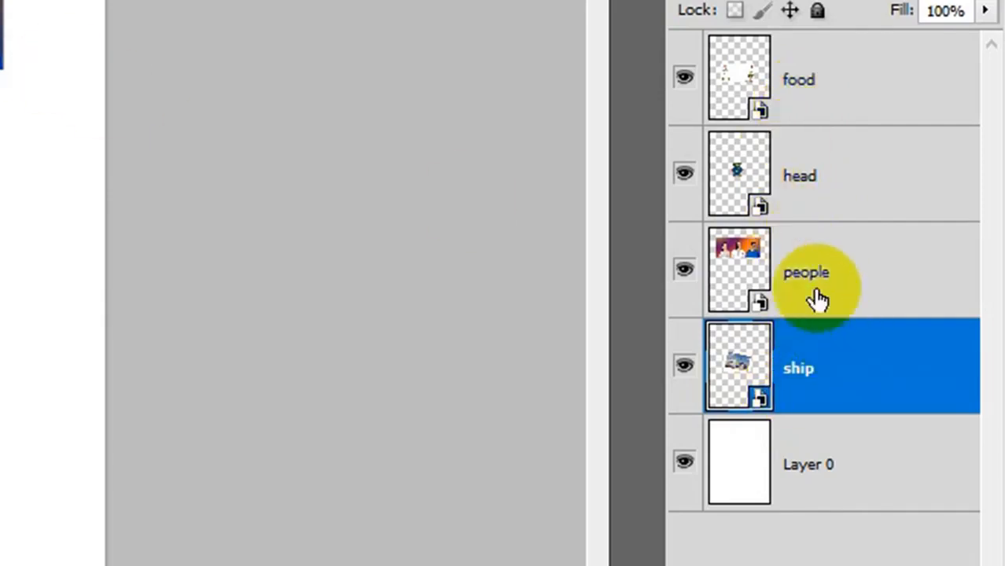
- Duplicate the people layer under the name "people copy" and move the copy below the food picture on the page
click(810, 277)
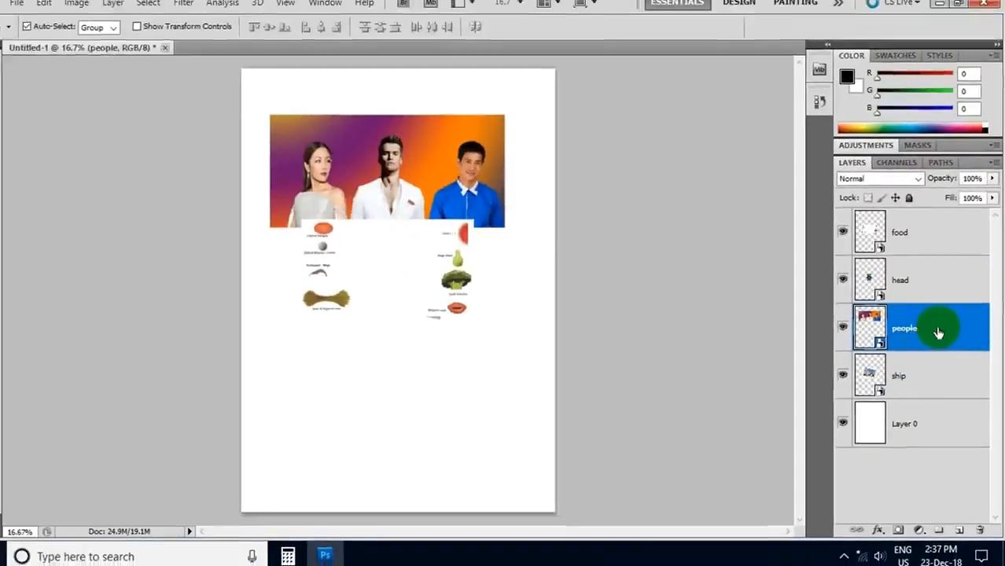
right_click(940, 329)
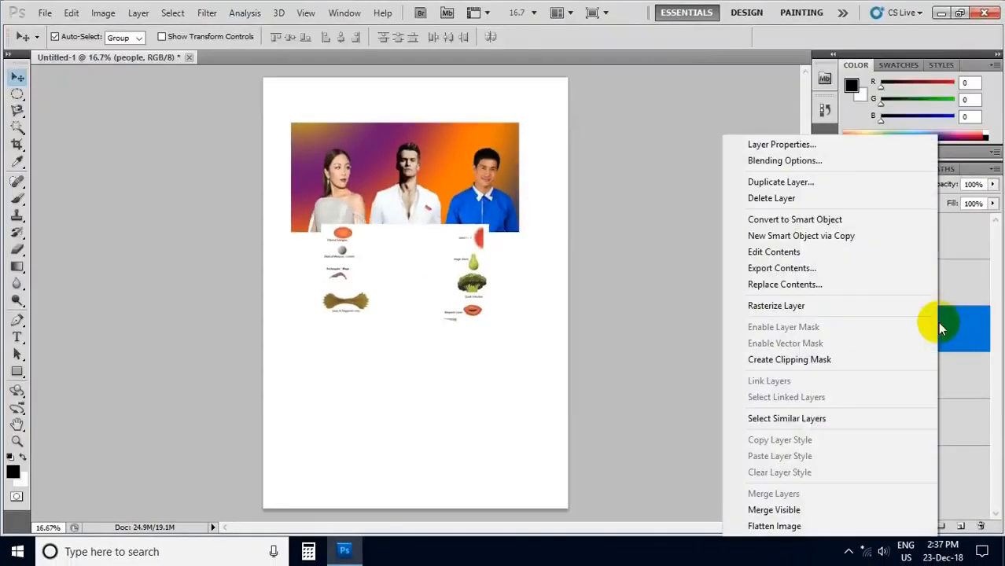
click(803, 189)
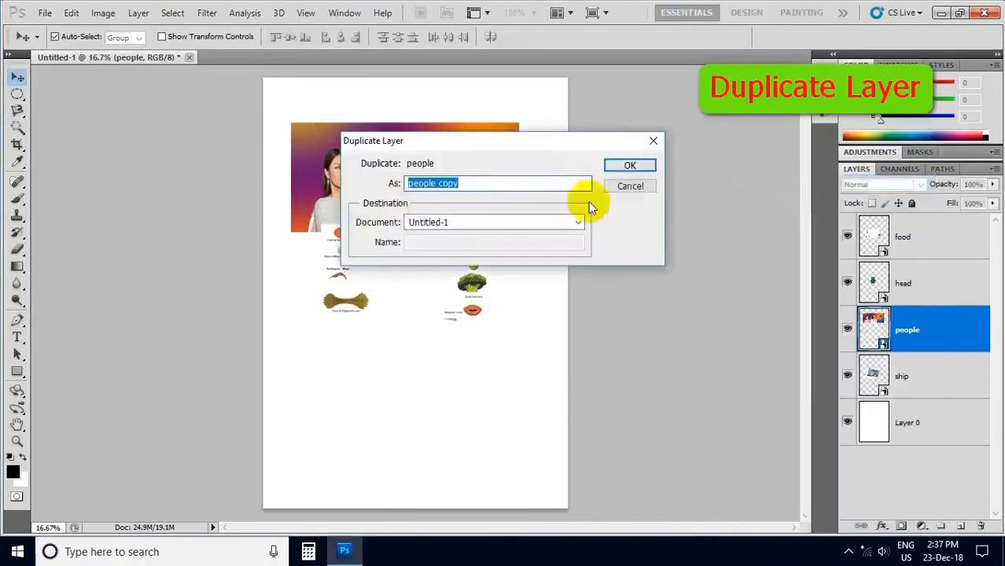
click(631, 166)
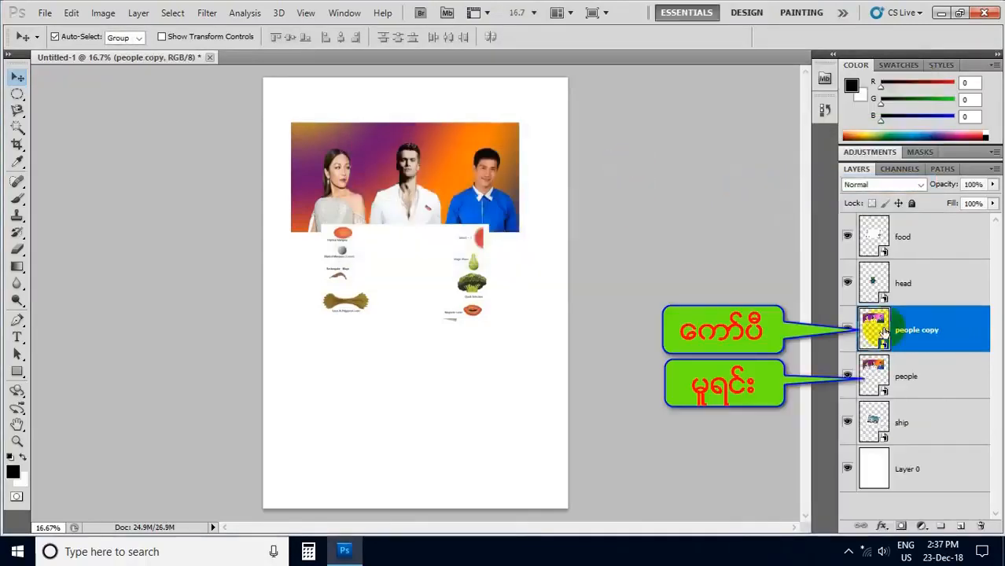
drag(432, 170, 443, 378)
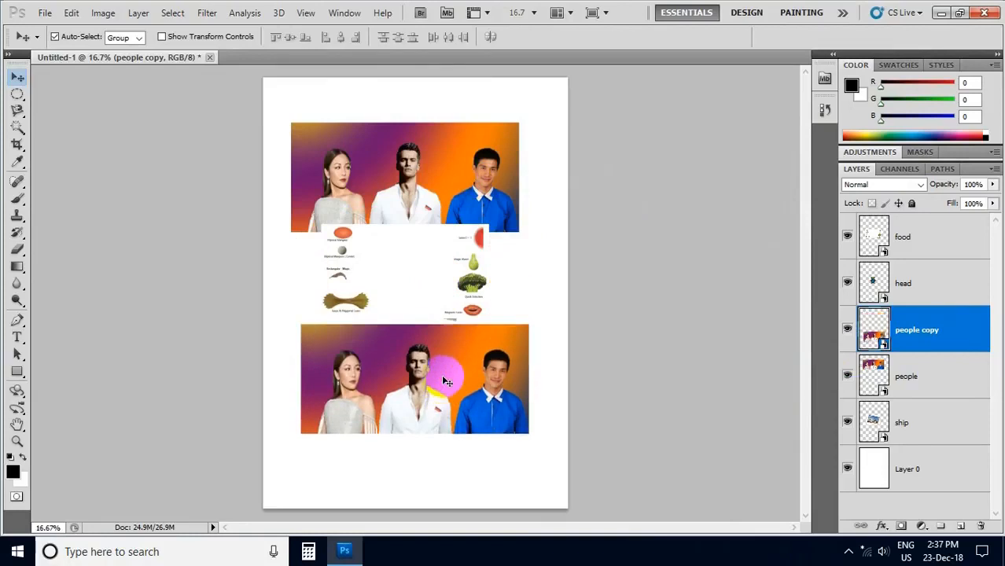
- Duplicate the head layer within the same document, keeping the suggested name
click(920, 284)
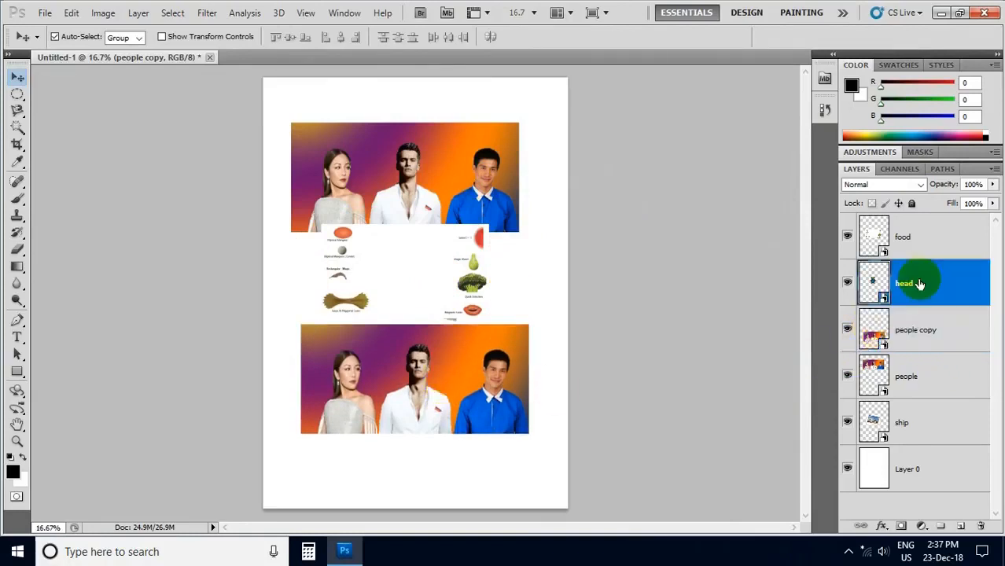
right_click(922, 284)
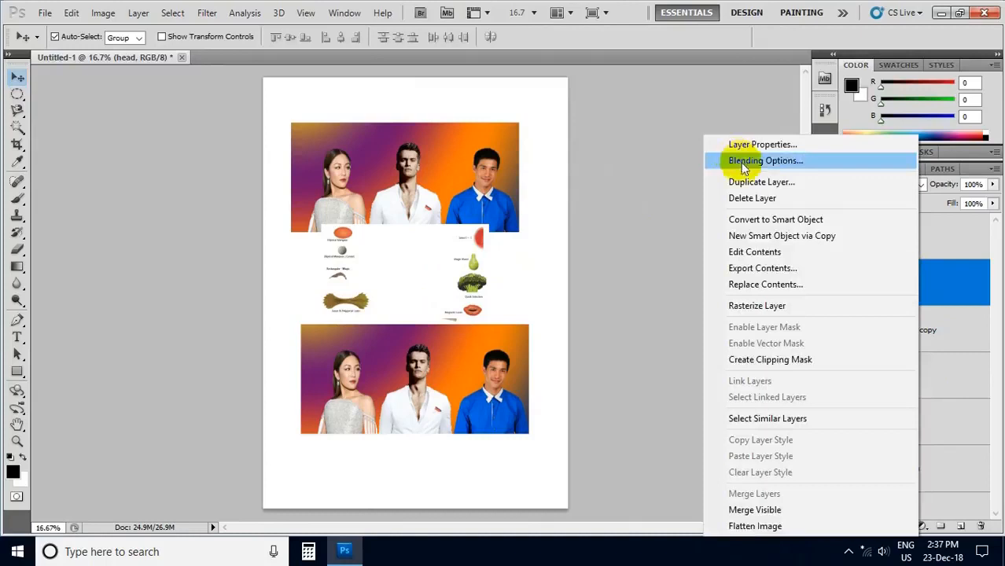
click(765, 182)
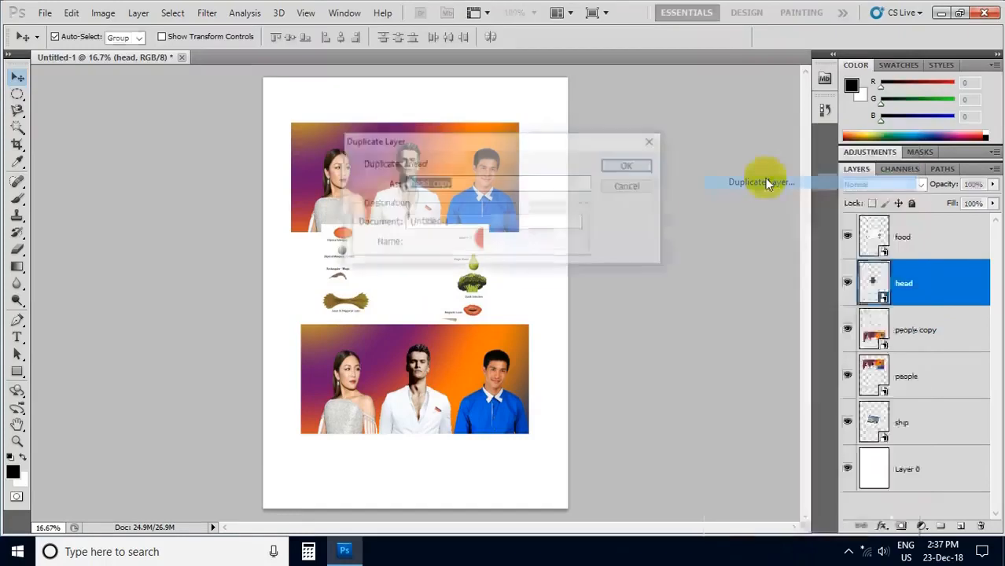
click(627, 166)
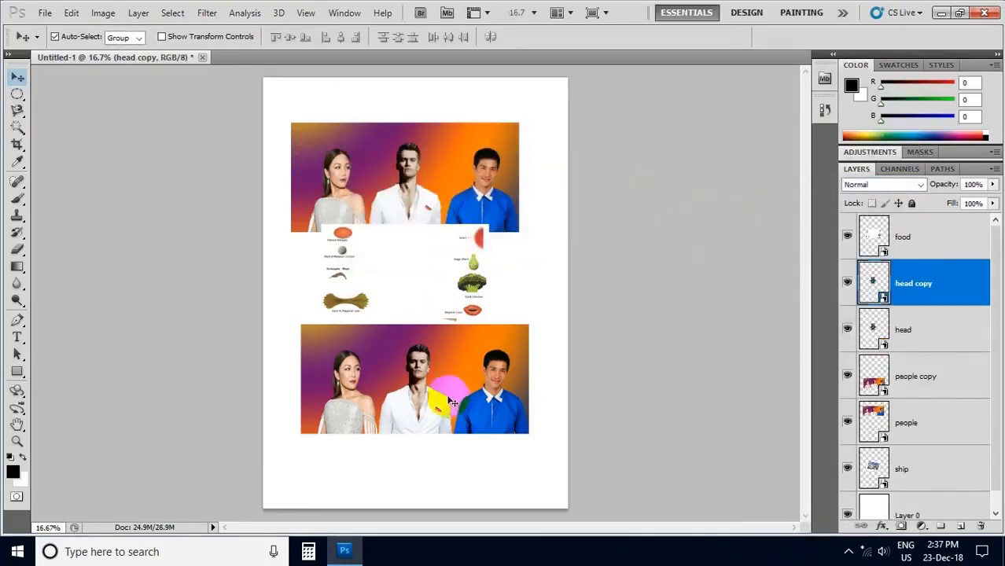
- Spread out the pictures: lower the people copy and food, put the head copy at the page's top and the original head right of the boats
drag(451, 391, 462, 426)
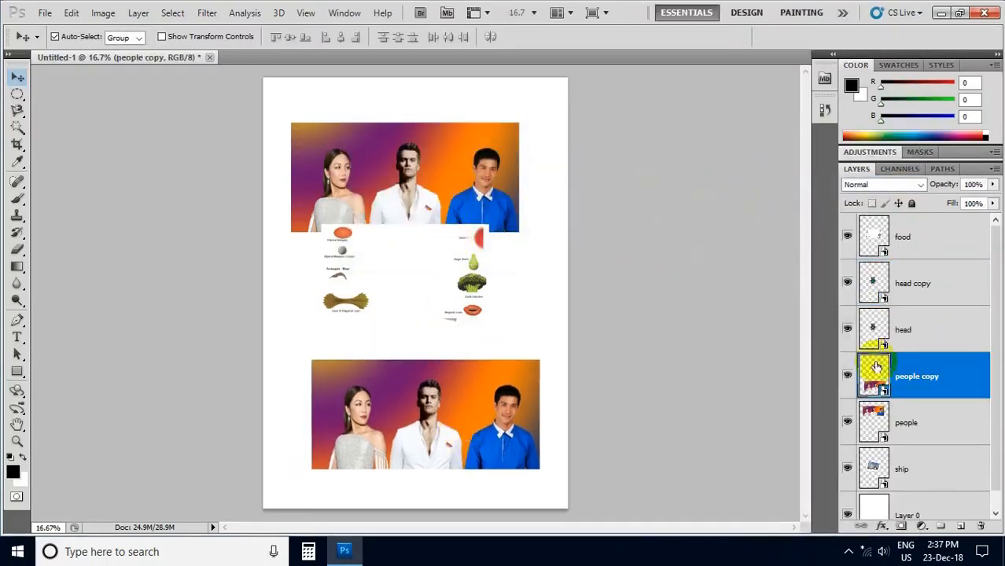
click(913, 331)
drag(402, 289, 415, 106)
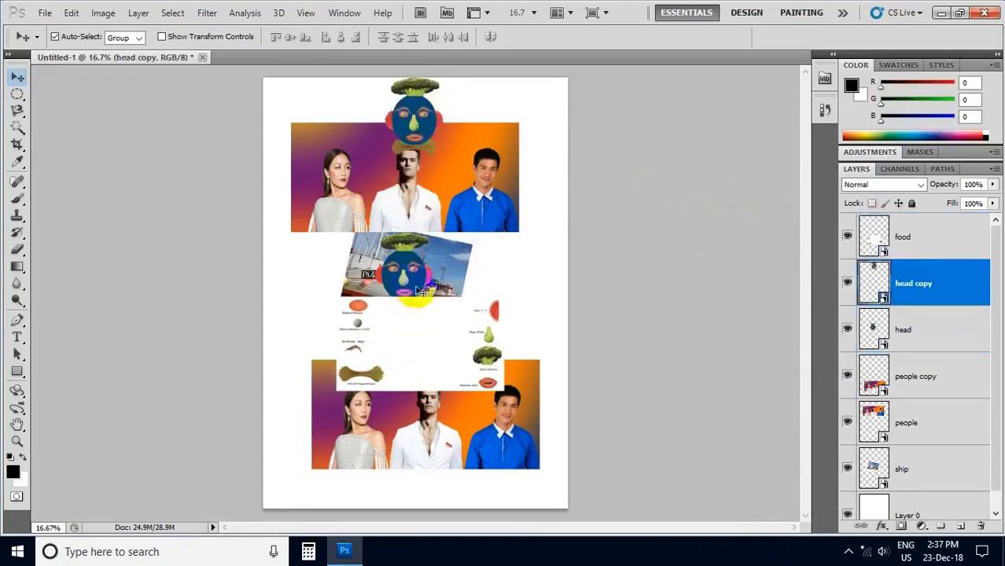
drag(399, 279, 527, 293)
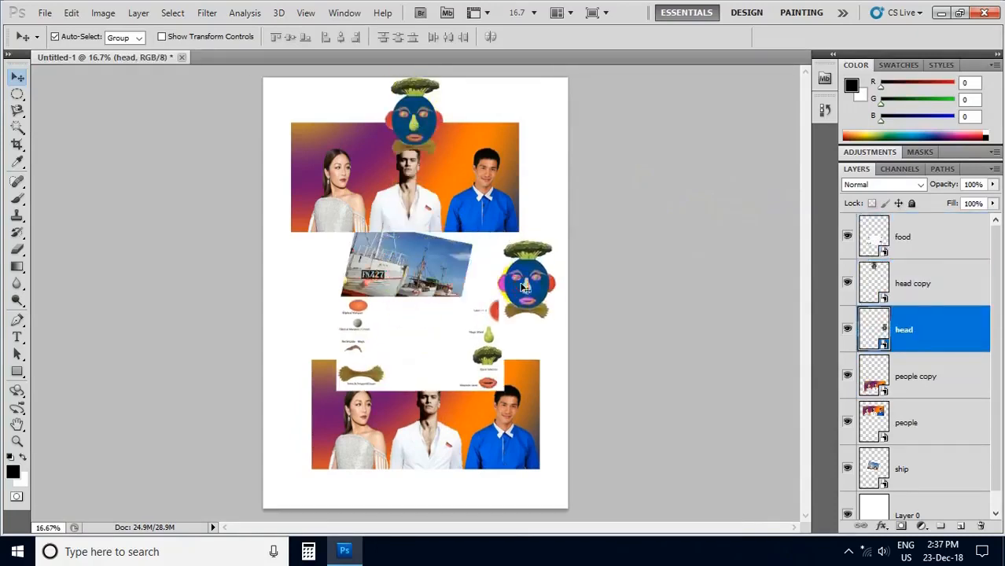
- Delete the people copy layer
click(916, 391)
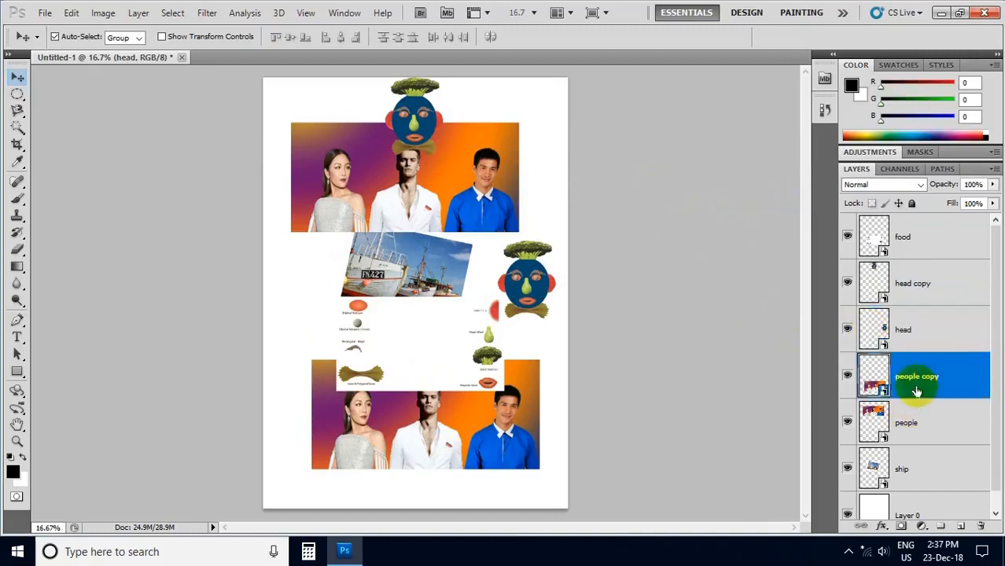
right_click(905, 378)
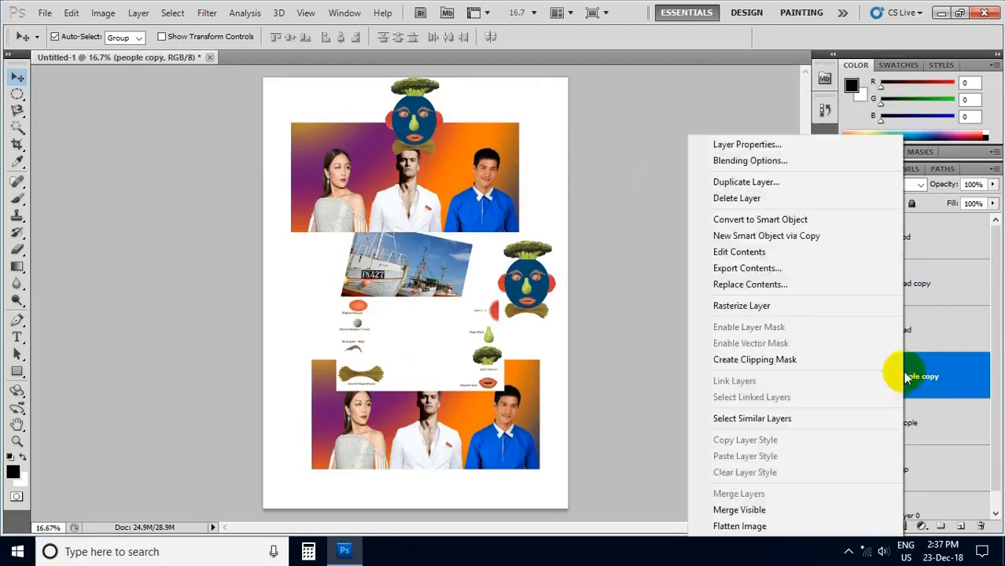
click(732, 201)
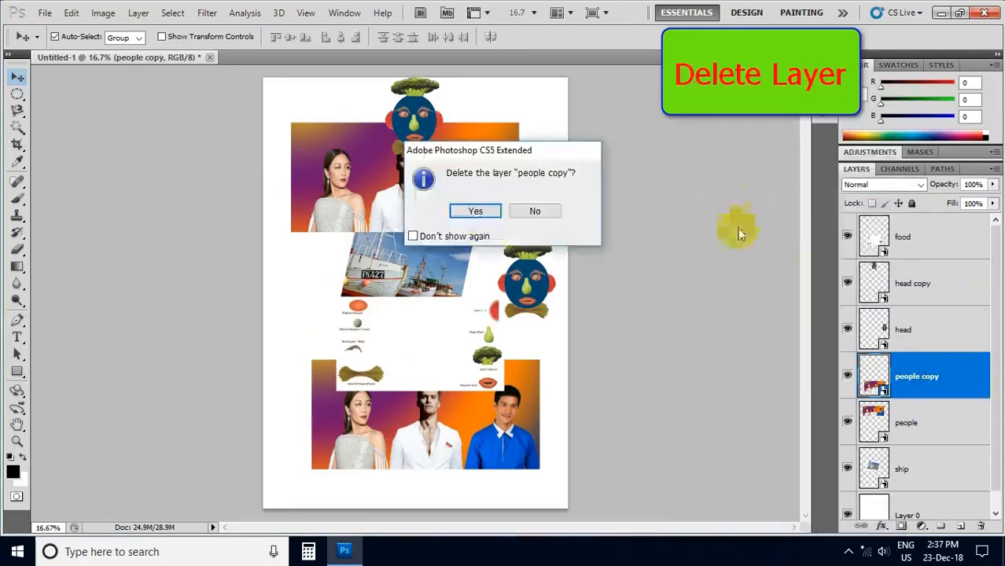
click(476, 211)
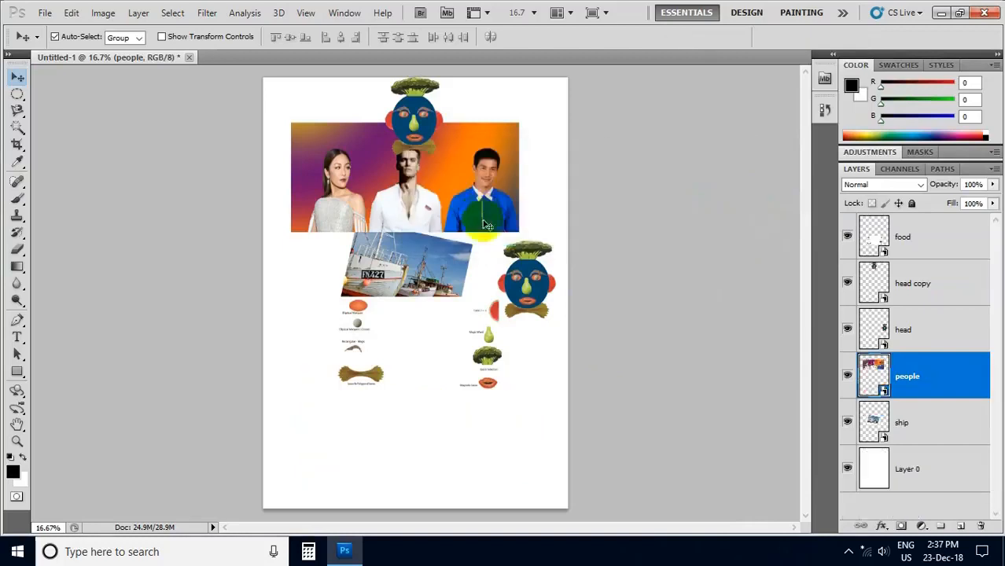
- Add a new empty layer directly above the ship layer and another directly above the head layer
click(901, 429)
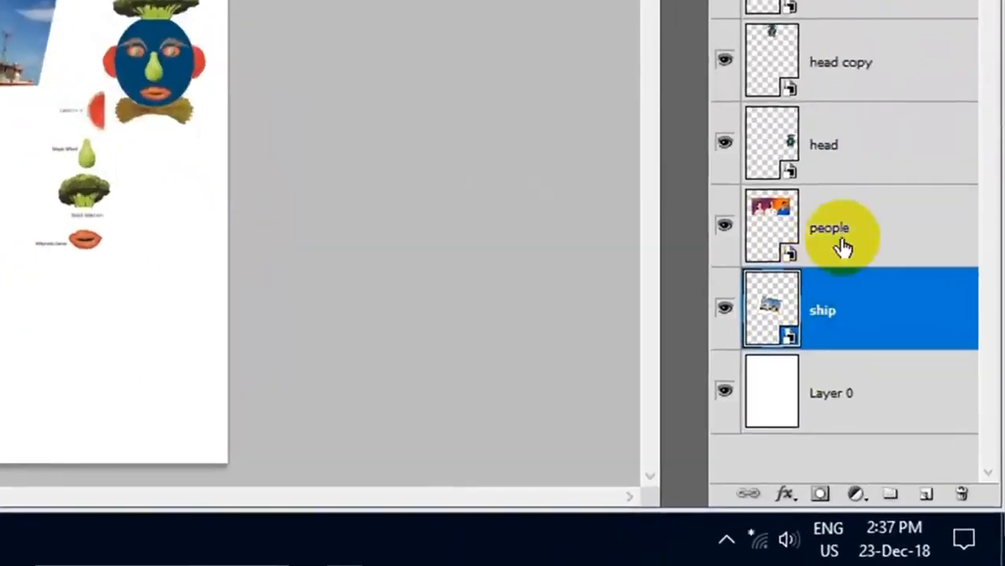
click(823, 312)
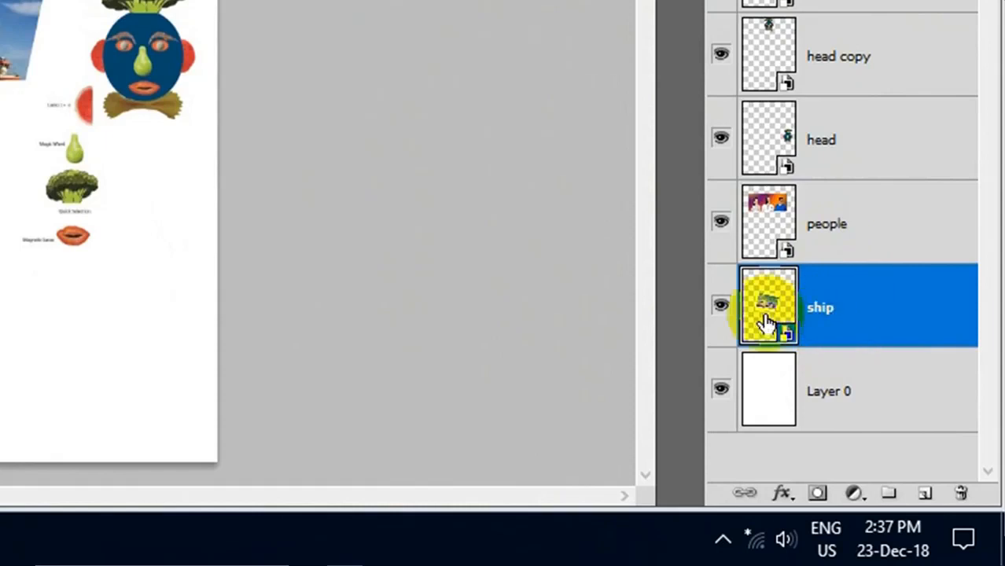
click(897, 320)
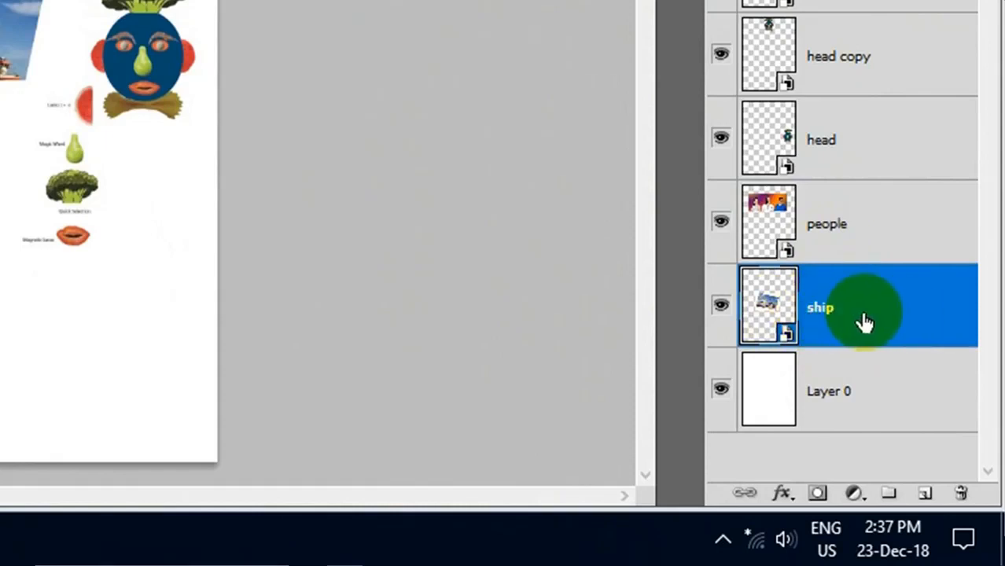
click(926, 495)
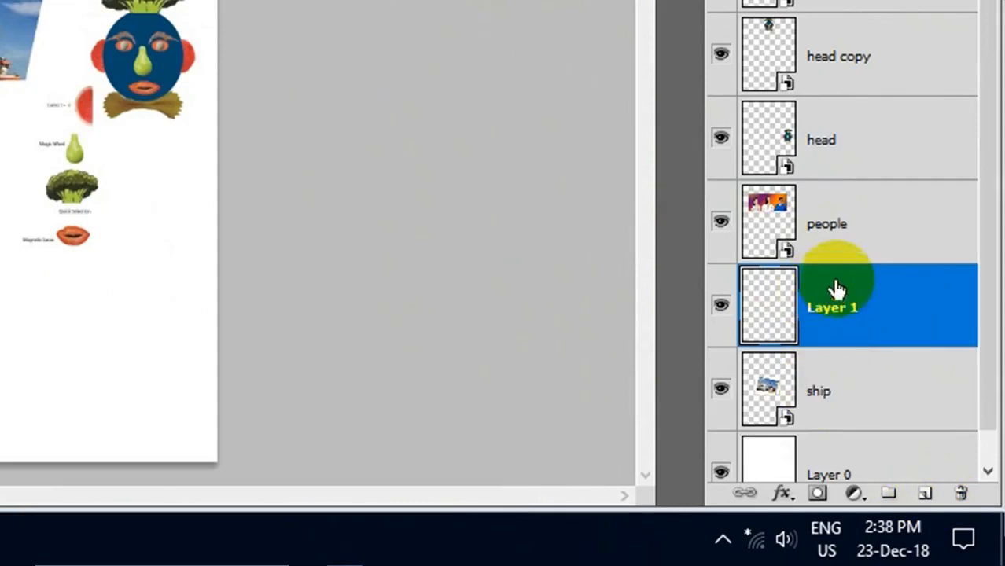
click(838, 148)
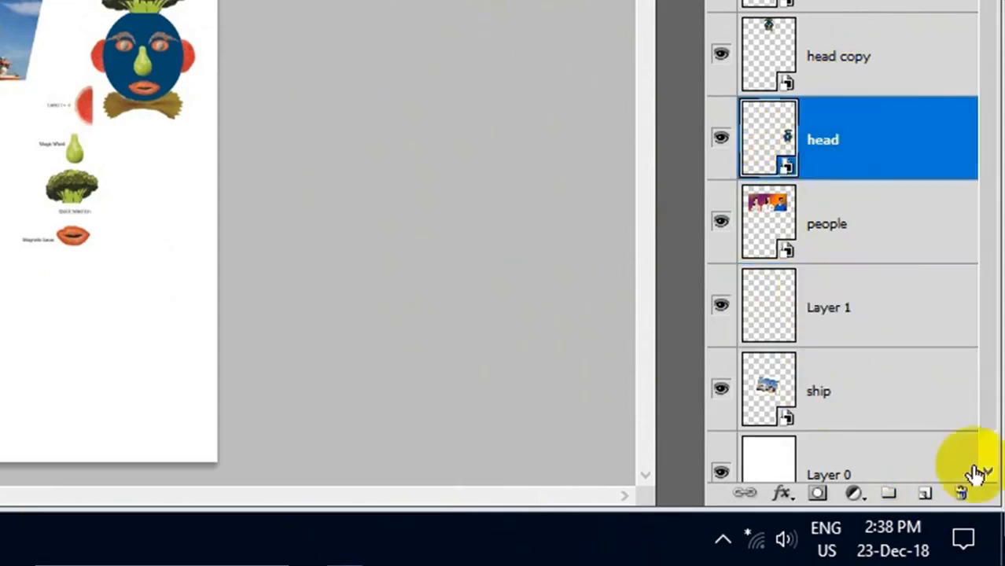
click(926, 496)
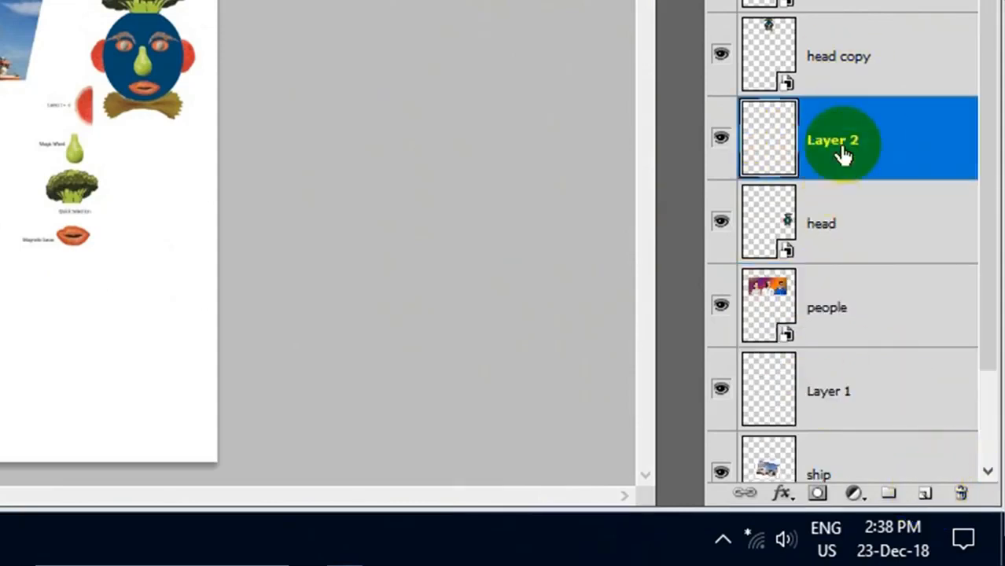
- Delete the two empty layers, Layer 2 and Layer 1
drag(841, 153, 977, 494)
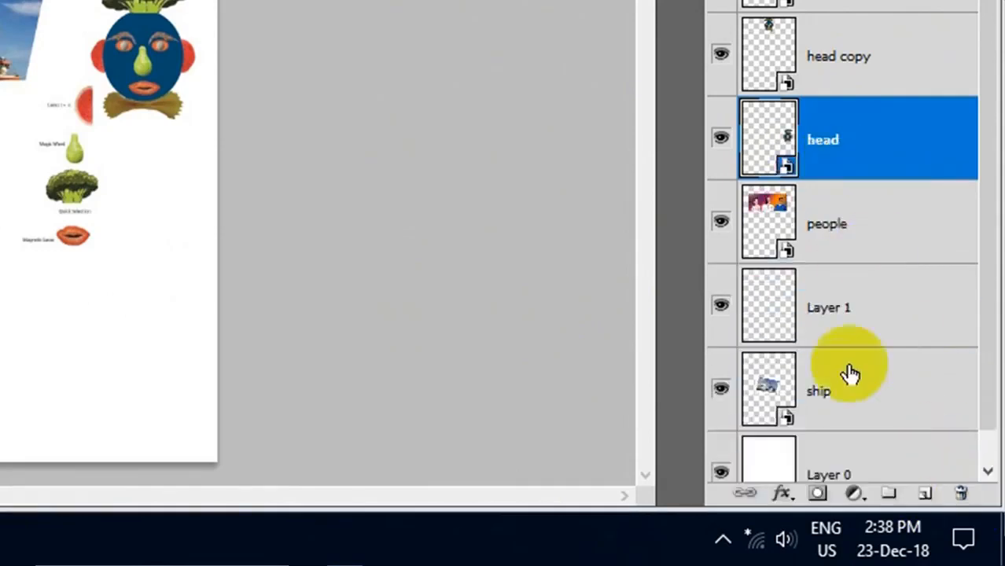
drag(831, 308, 961, 494)
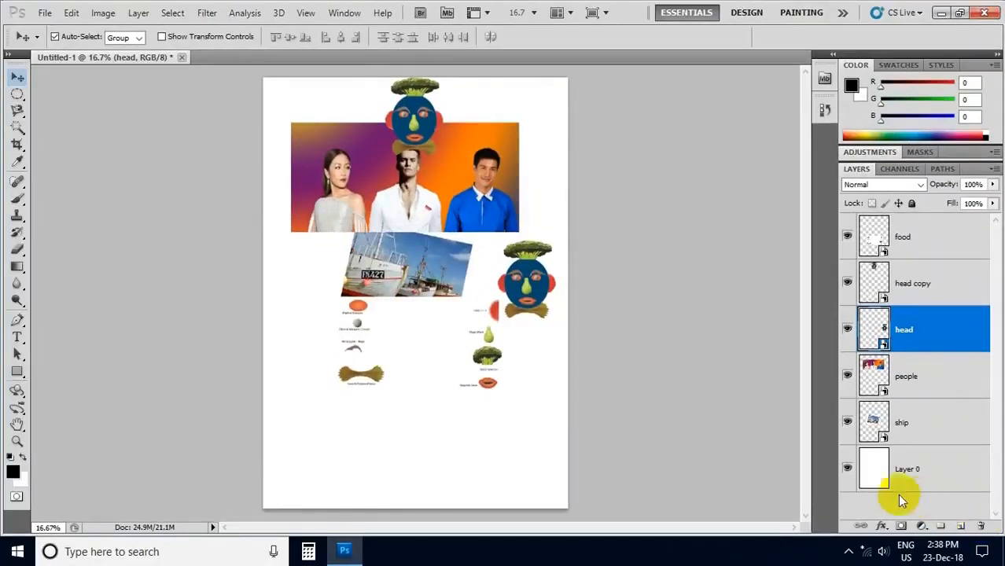
- Lower the food picture below the boats, scale it up proportionally to about 142%, and place it near the page's bottom
click(903, 240)
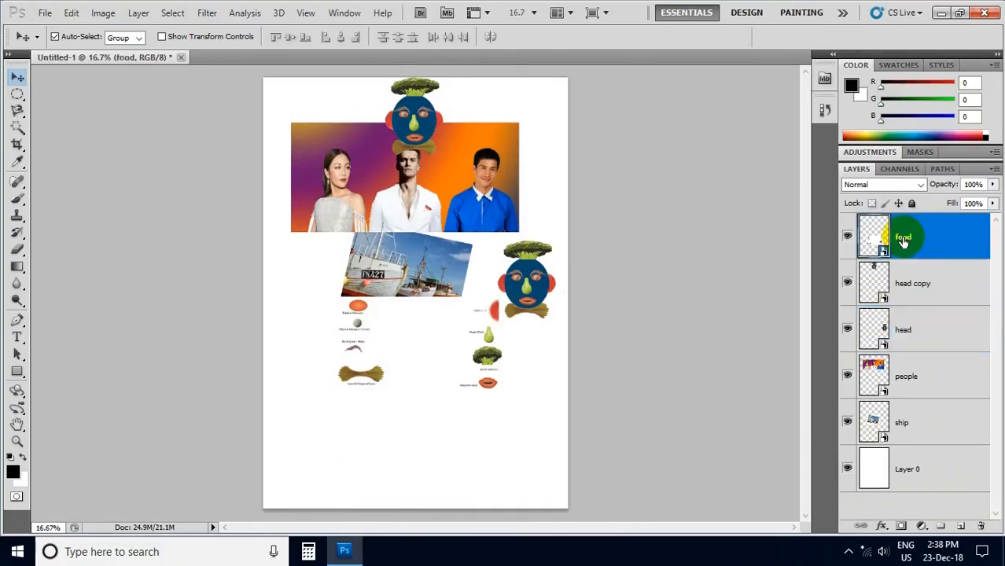
drag(470, 359, 448, 410)
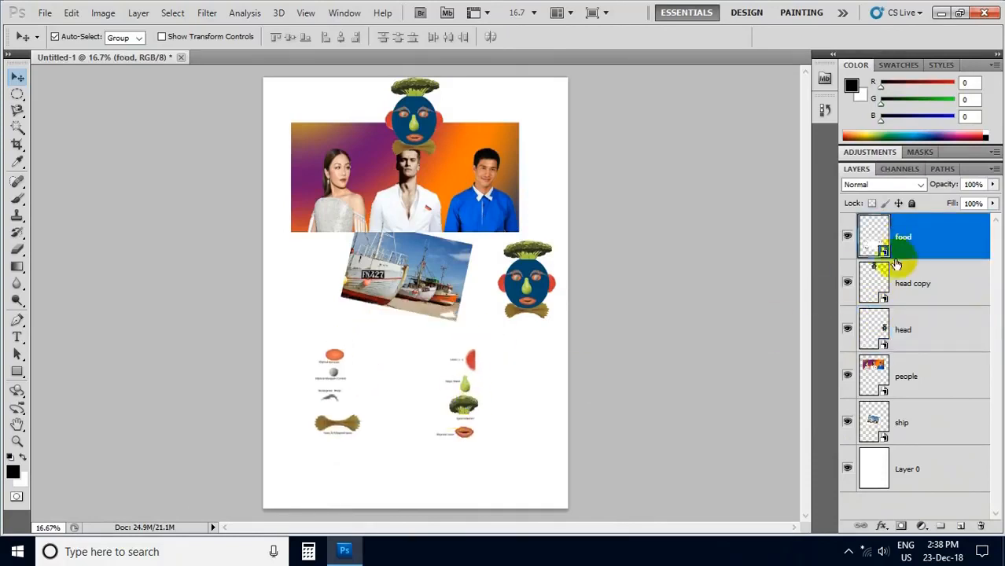
click(75, 15)
click(125, 283)
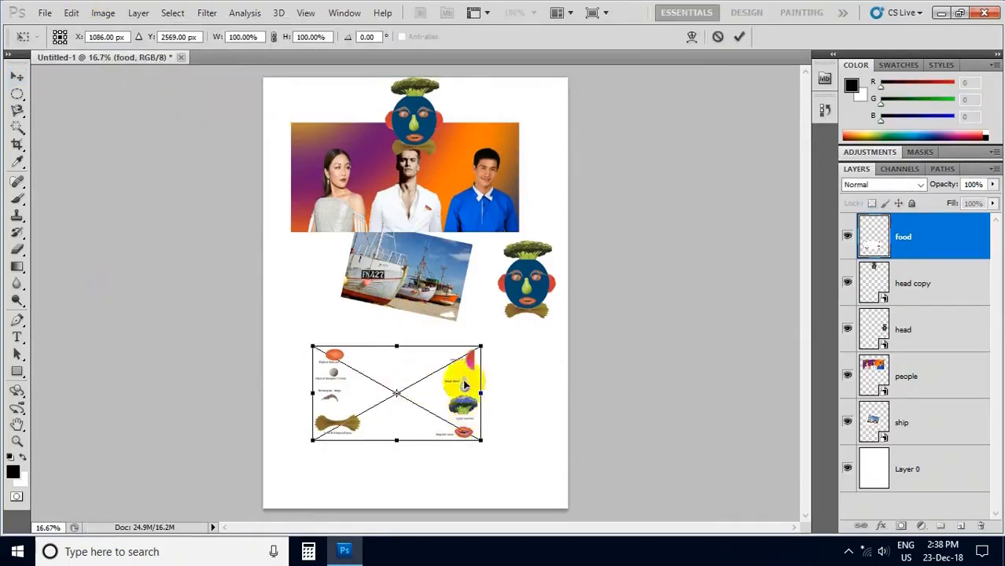
drag(489, 340, 554, 306)
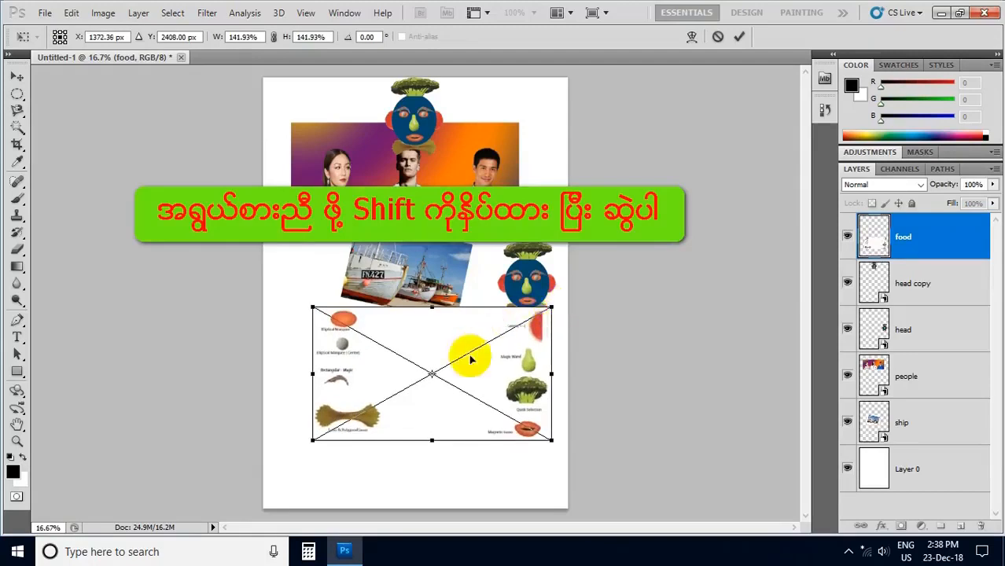
drag(464, 352, 450, 424)
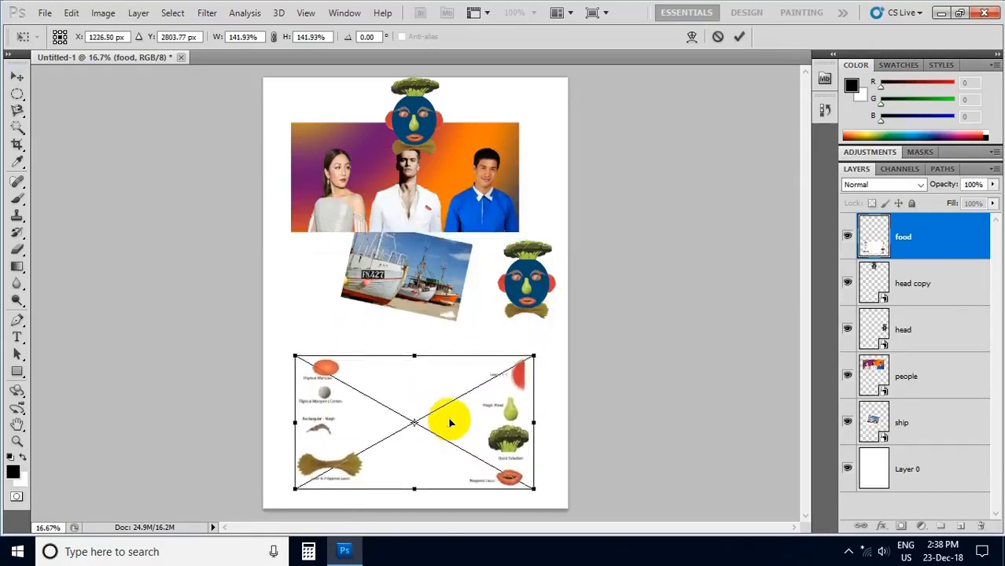
key(Return)
- Move the original head left against the boats, then enlarge it proportionally and rotate it clockwise until the broccoli points right
drag(530, 291, 487, 317)
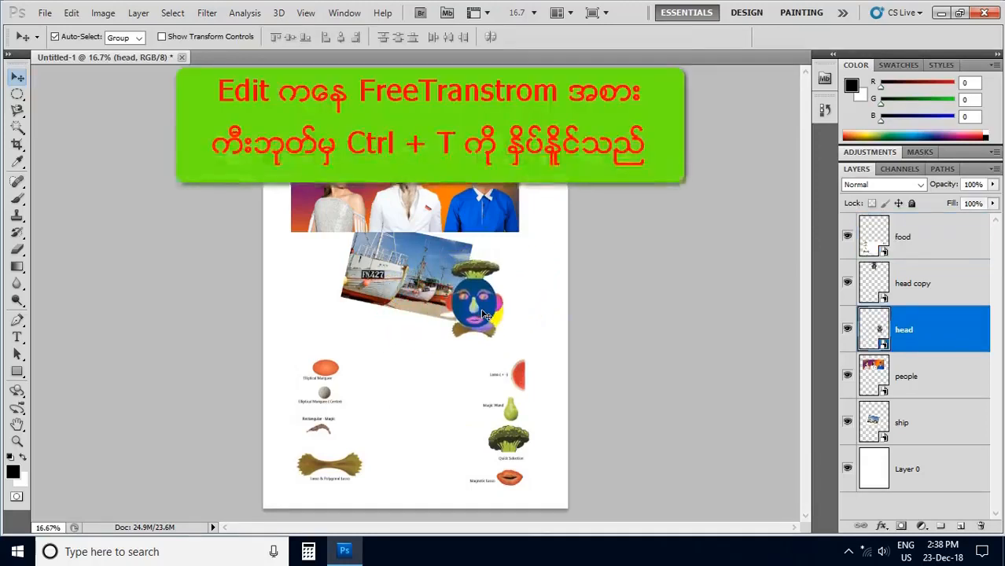
key(ctrl+t)
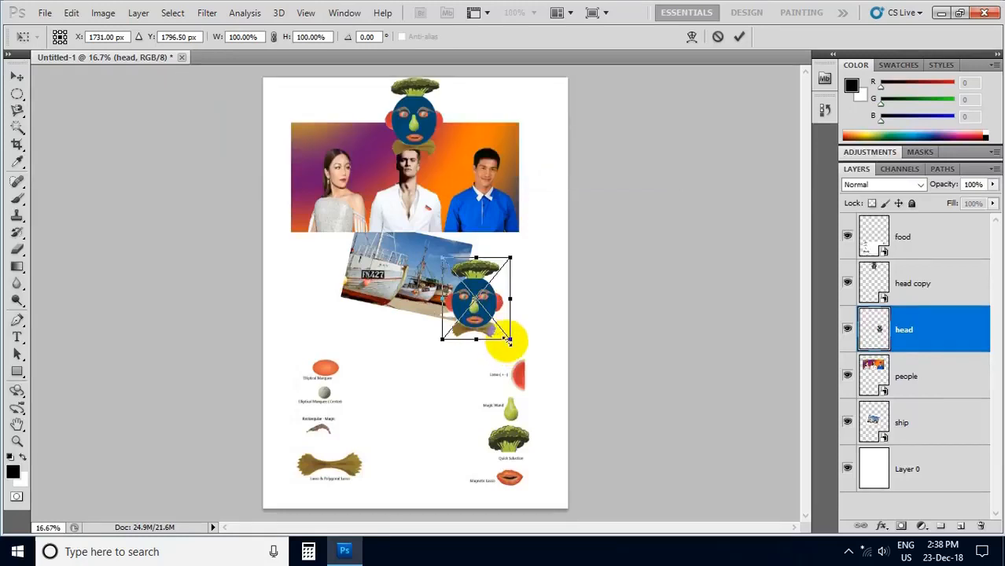
drag(510, 340, 540, 376)
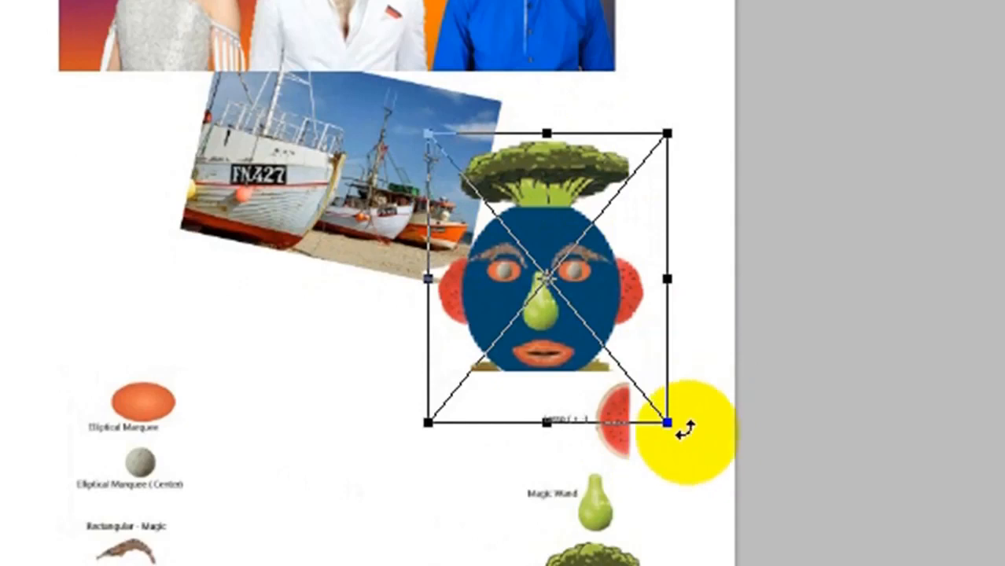
mouse_move(691, 440)
mouse_down()
mouse_move(698, 465)
mouse_move(441, 486)
mouse_up()
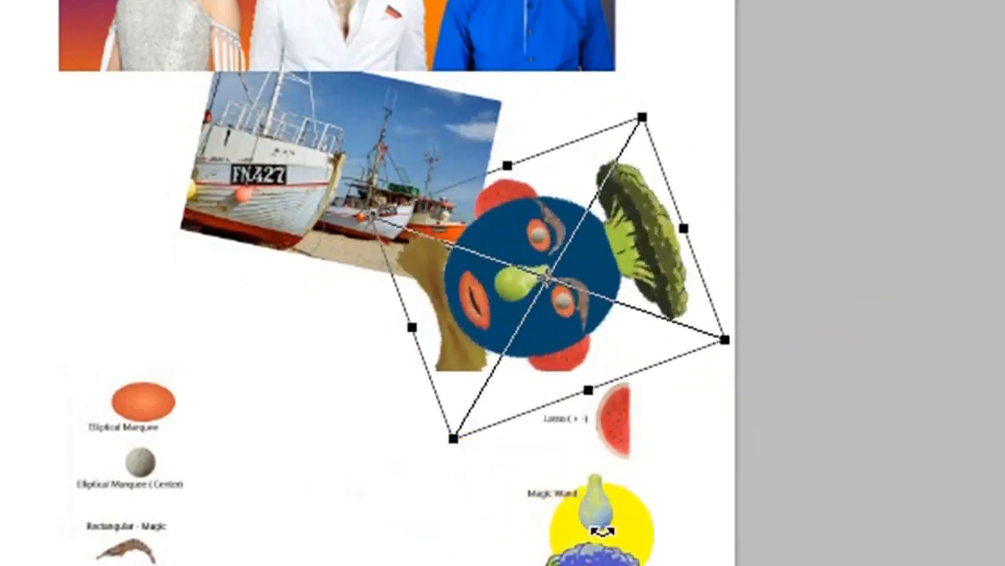
key(Return)
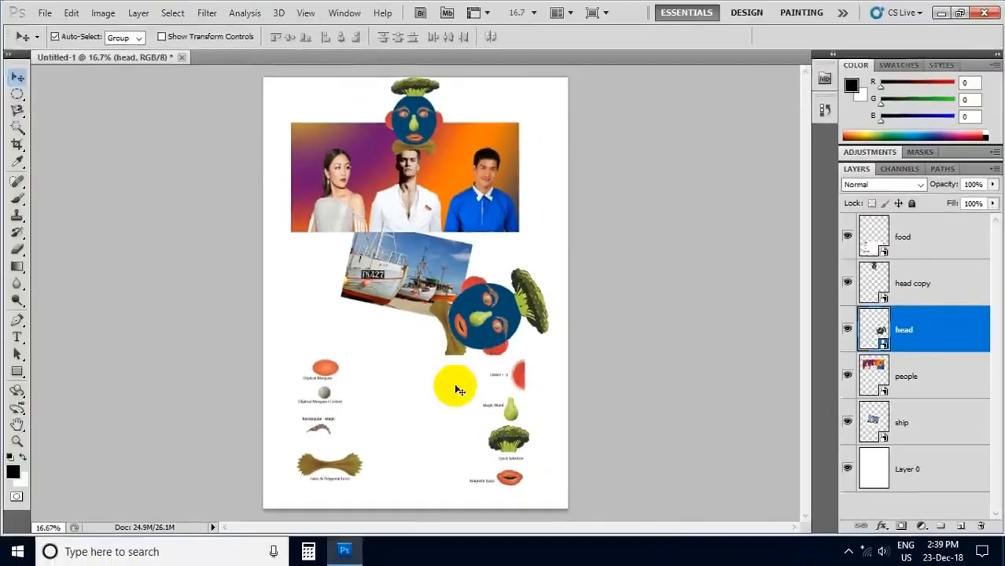
- Move the head copy slightly down and lower the people picture until it covers the upper part of the boats
mouse_move(415, 131)
mouse_down()
mouse_move(306, 125)
mouse_move(449, 138)
mouse_move(413, 138)
mouse_up()
drag(460, 218, 465, 255)
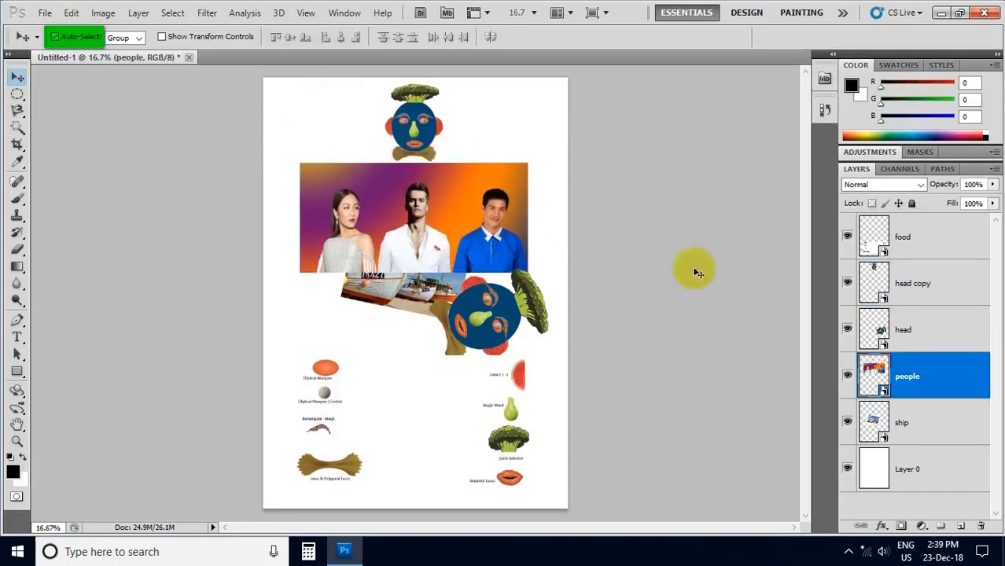
- Select the head copy layer, turn off Auto-Select, and shift the head copy slightly right and up
click(904, 288)
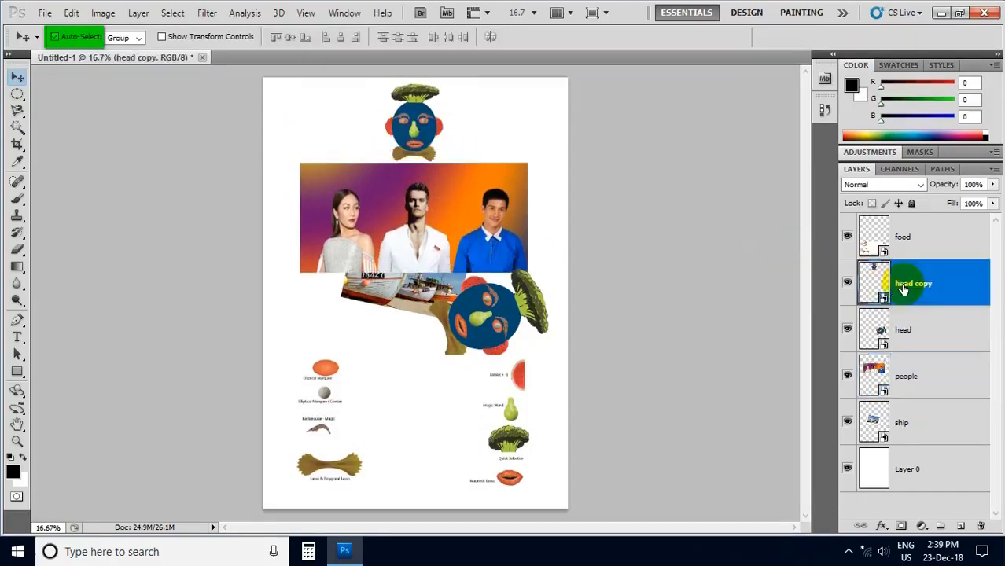
click(887, 291)
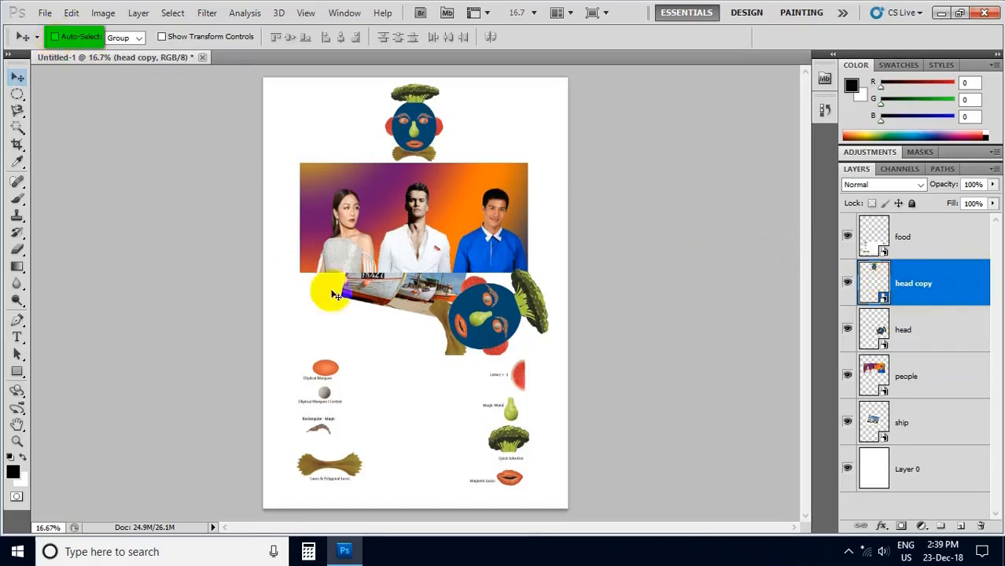
drag(397, 393, 358, 479)
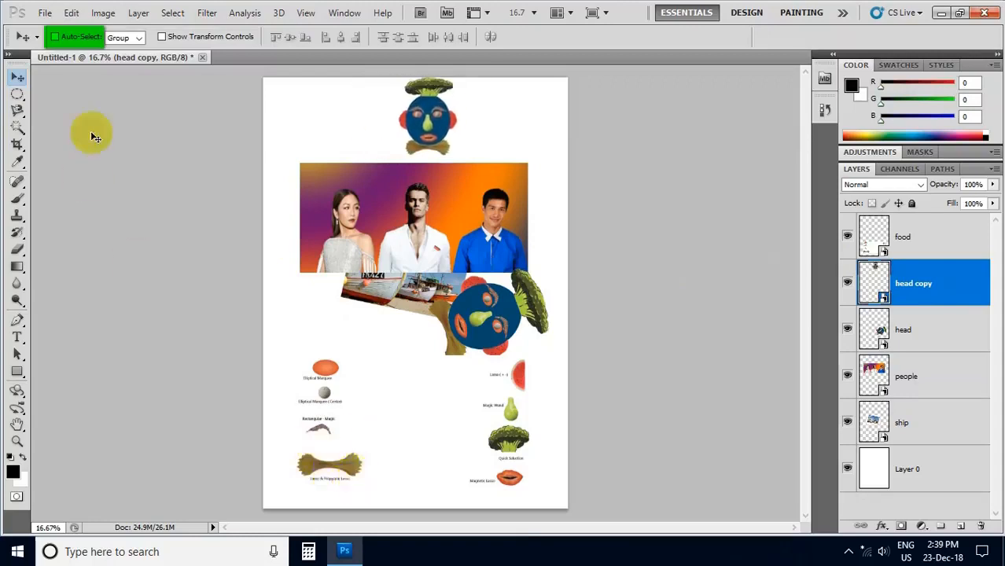
- Turn Auto-Select back on, then move the head copy down and left and the people picture slightly down and right
click(57, 39)
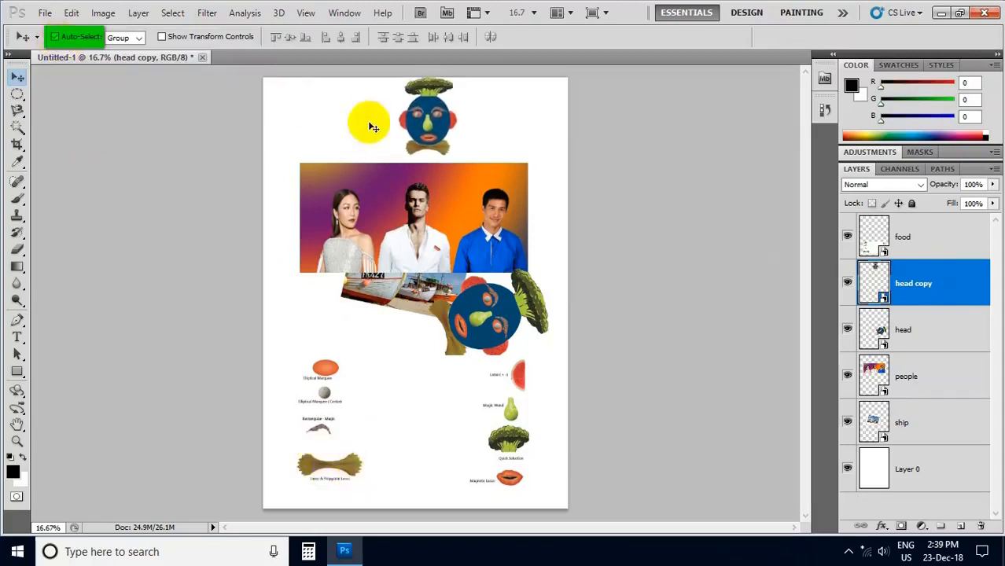
drag(410, 131, 398, 148)
mouse_move(374, 225)
mouse_down()
mouse_move(361, 225)
mouse_move(395, 258)
mouse_move(380, 236)
mouse_up()
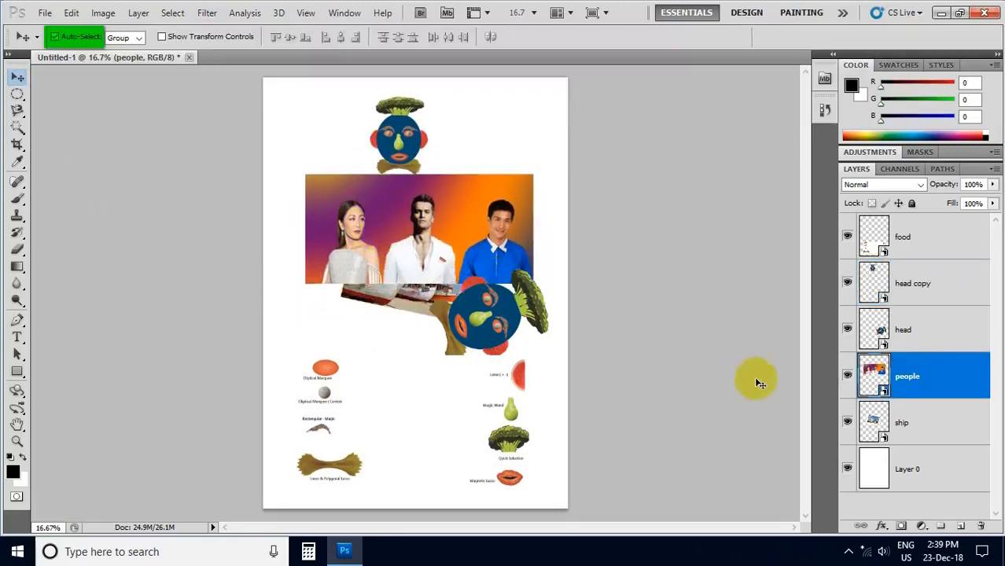
click(912, 385)
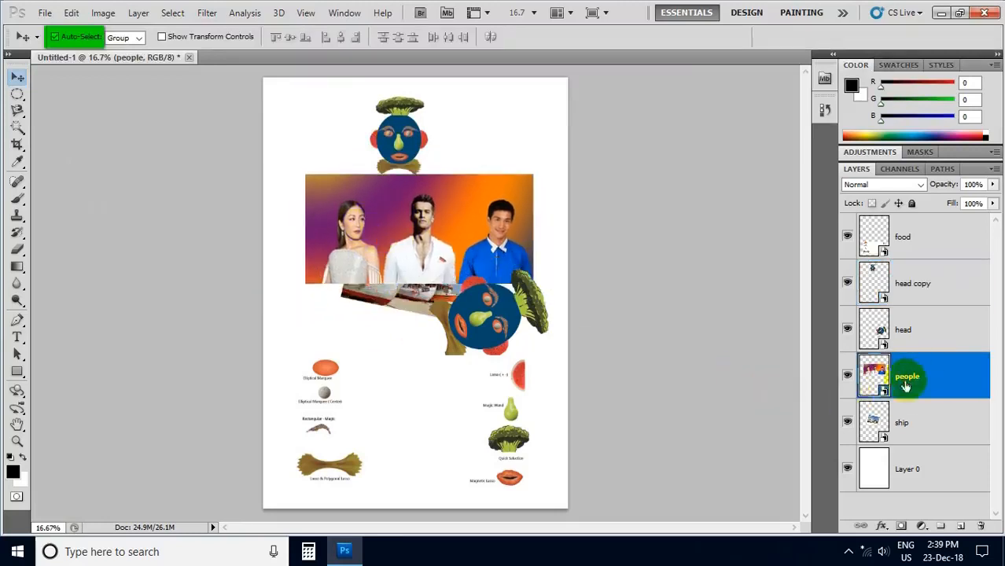
click(897, 362)
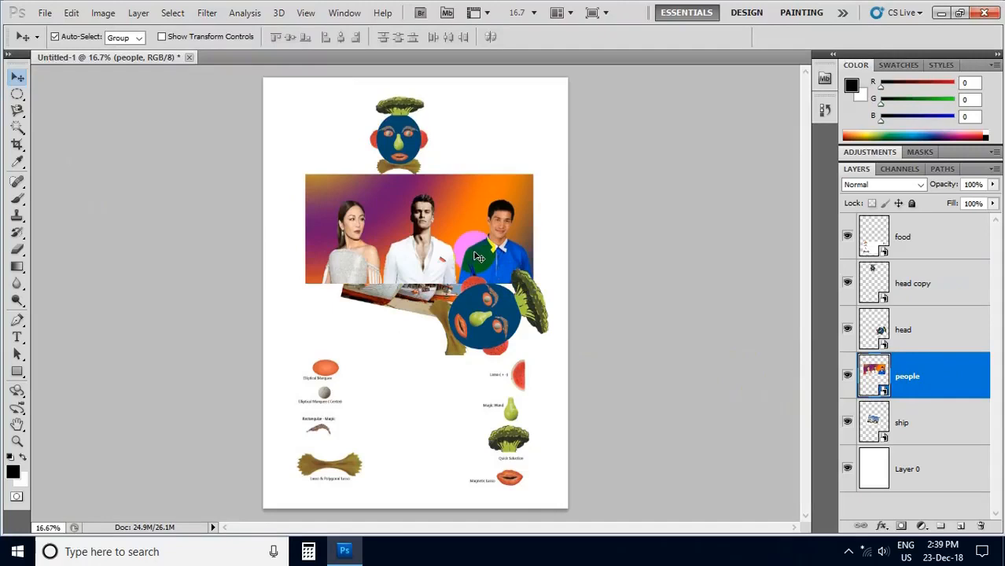
- Rearrange the pictures: raise the people, put the boats left of the rotated head, and lower the head copy between people and boats
drag(452, 224, 455, 169)
drag(429, 258, 387, 289)
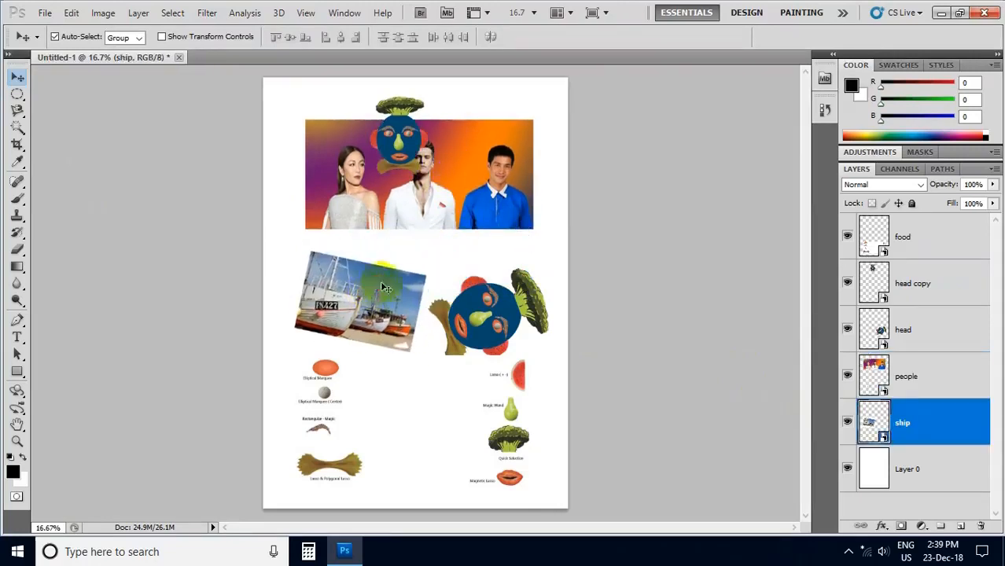
drag(427, 218, 476, 306)
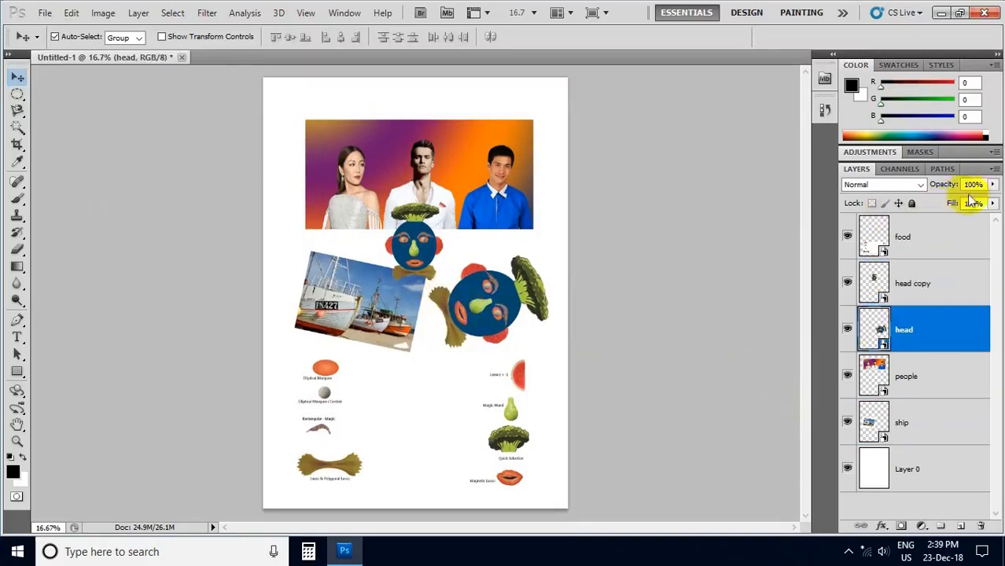
- Set the head layer's opacity to 60%
click(914, 329)
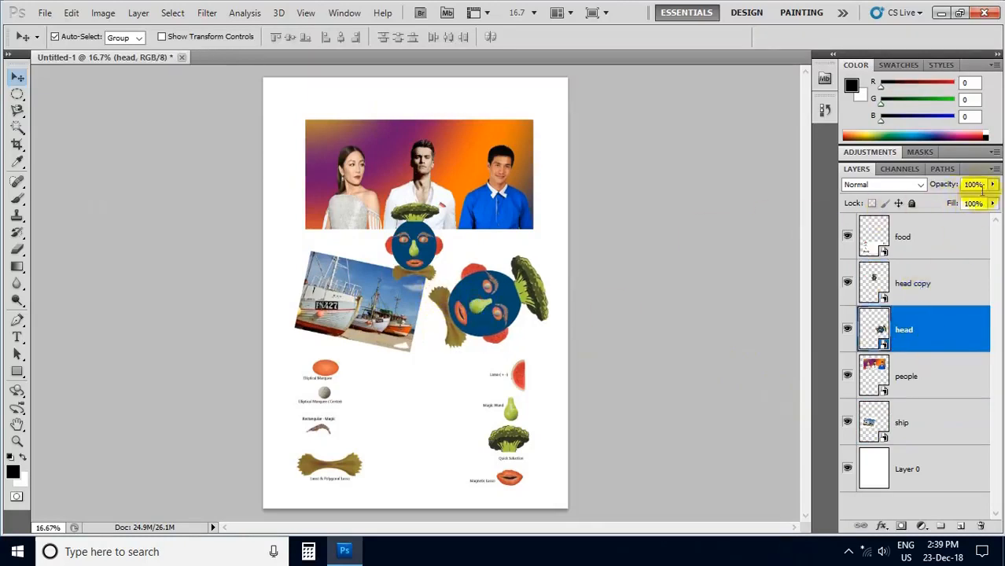
click(974, 183)
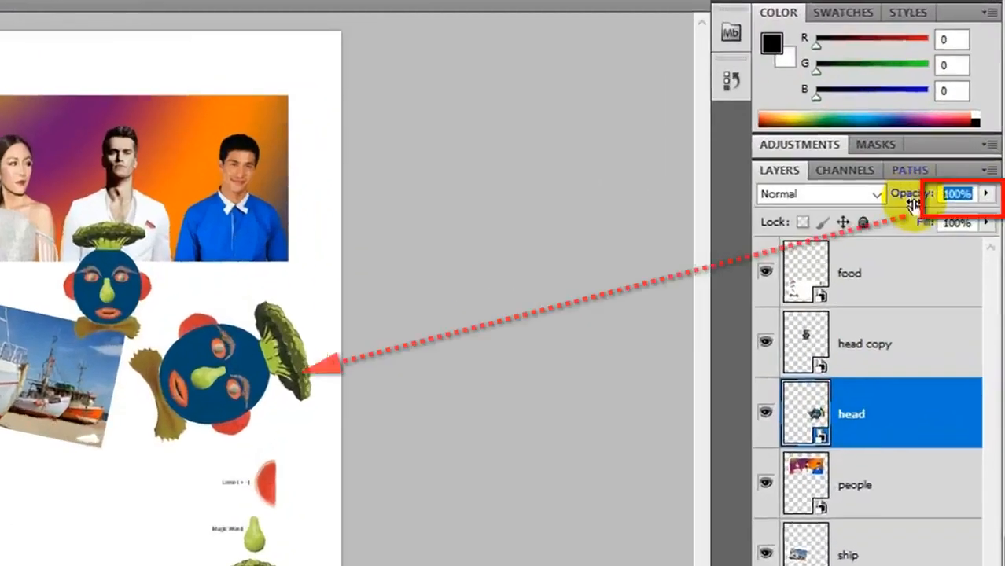
text(50)
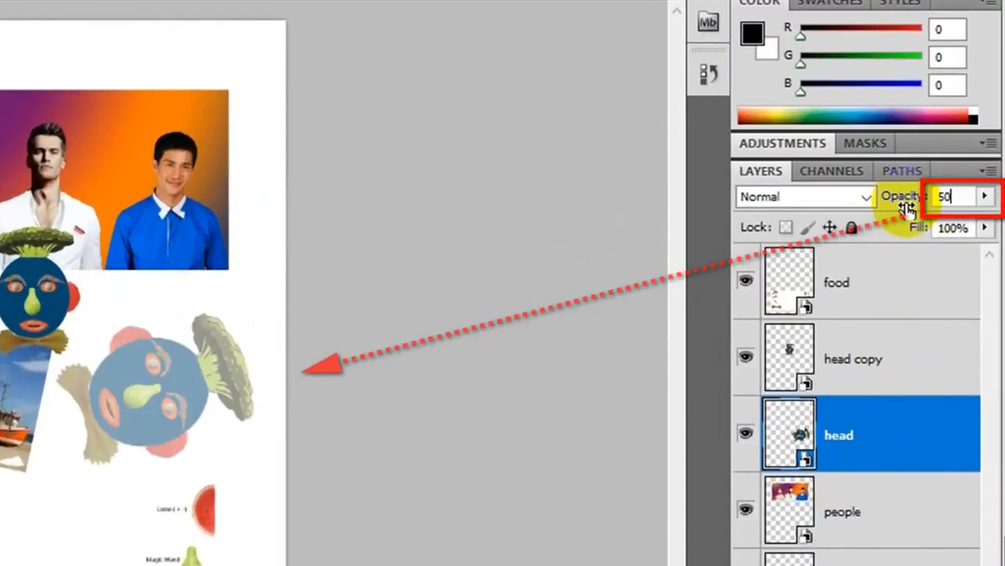
key(BackSpace)
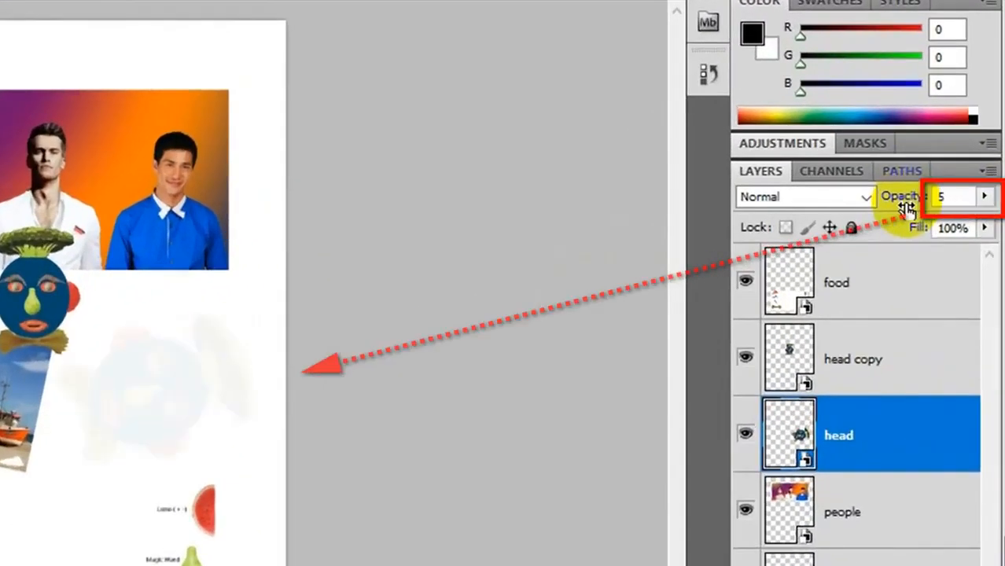
text(0)
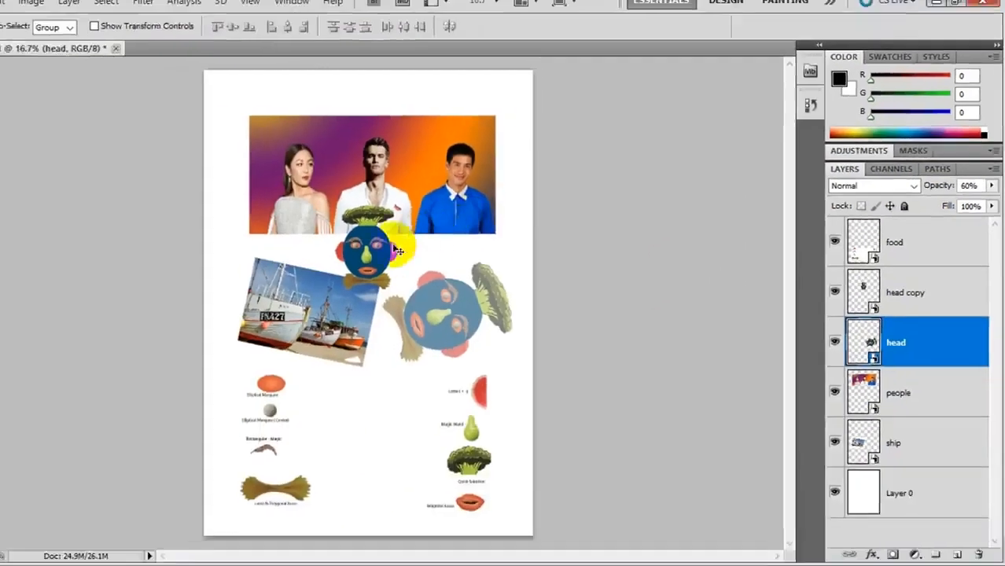
- Move the head copy onto the people picture between the two men and set its blend mode to Overlay
click(54, 295)
drag(421, 247, 489, 183)
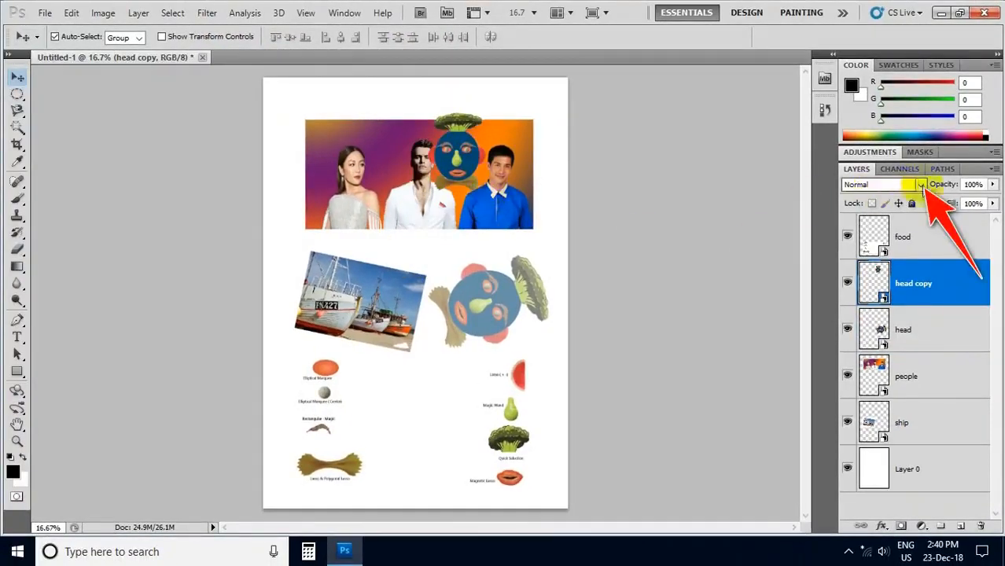
click(921, 185)
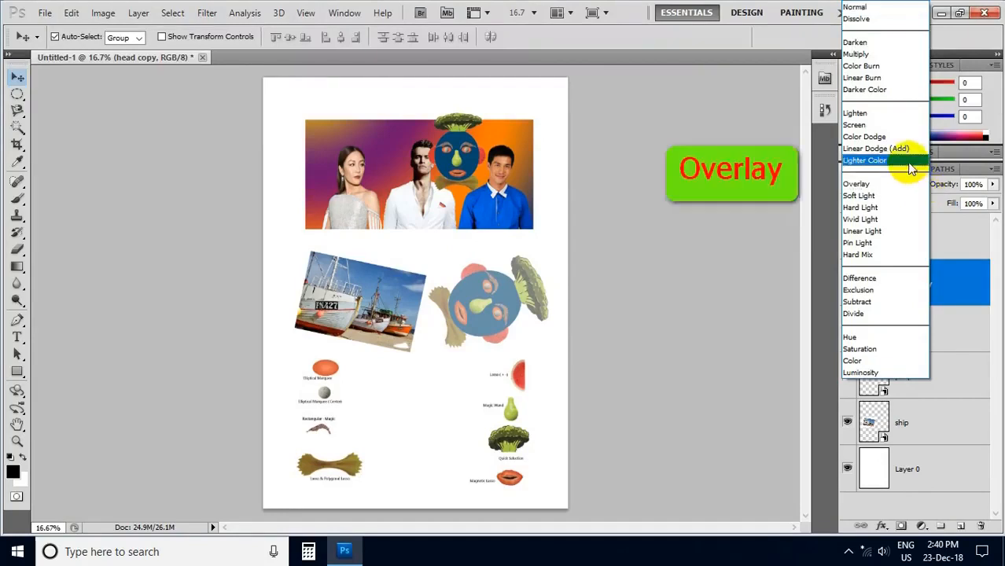
click(859, 184)
mouse_move(461, 155)
mouse_down()
mouse_move(544, 174)
mouse_move(454, 168)
mouse_move(480, 159)
mouse_up()
- Set the people layer's blend mode to Luminosity
click(531, 217)
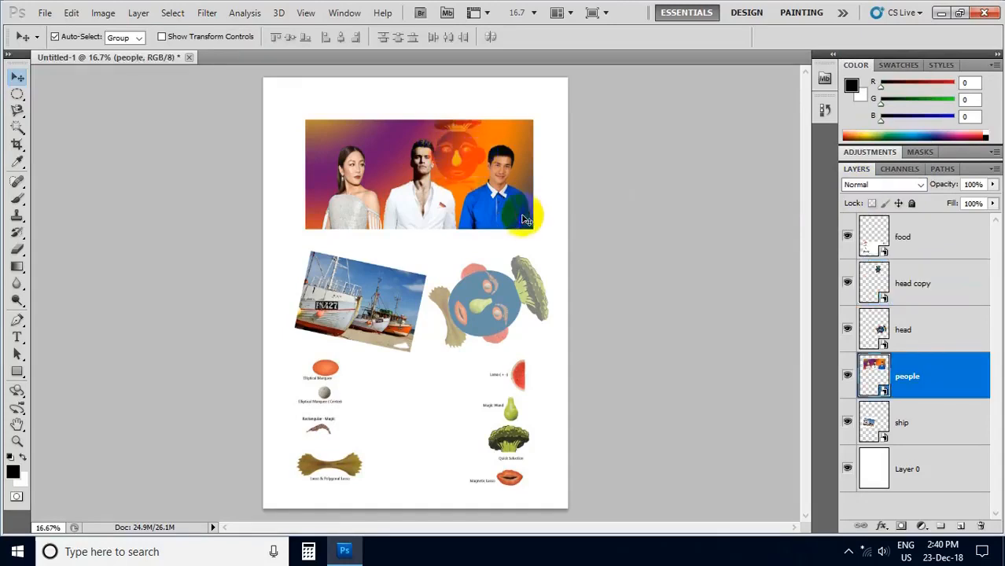
click(921, 186)
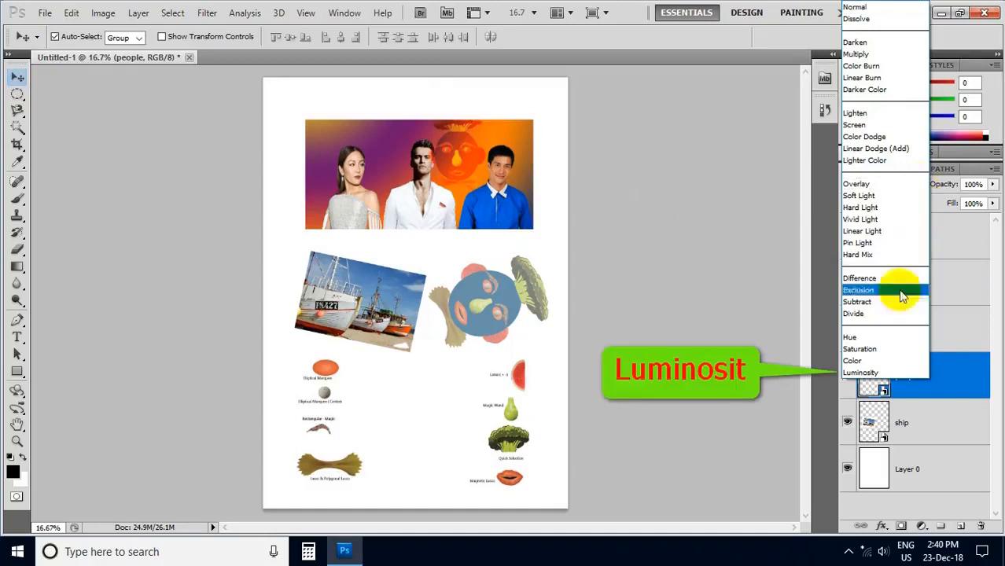
click(862, 373)
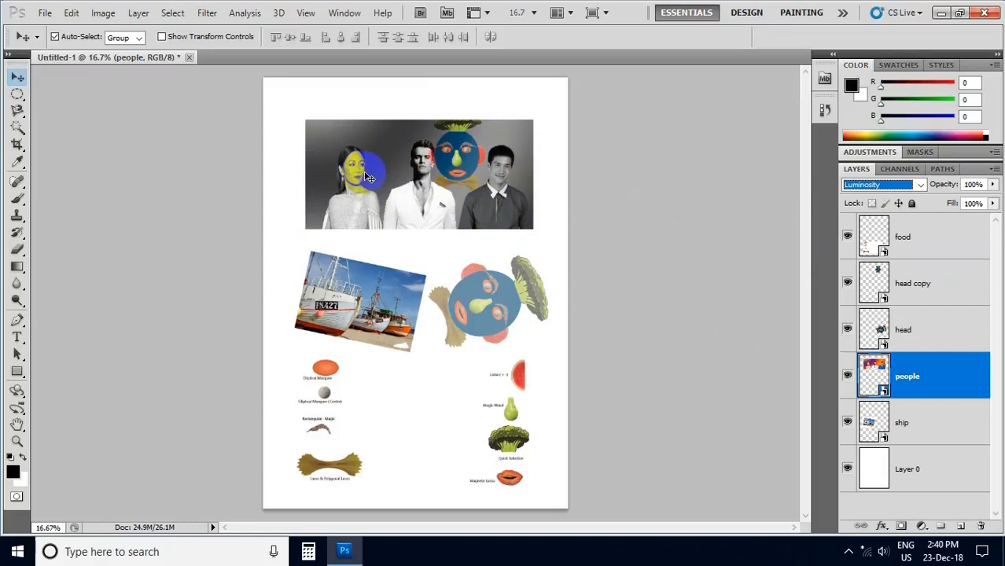
click(919, 186)
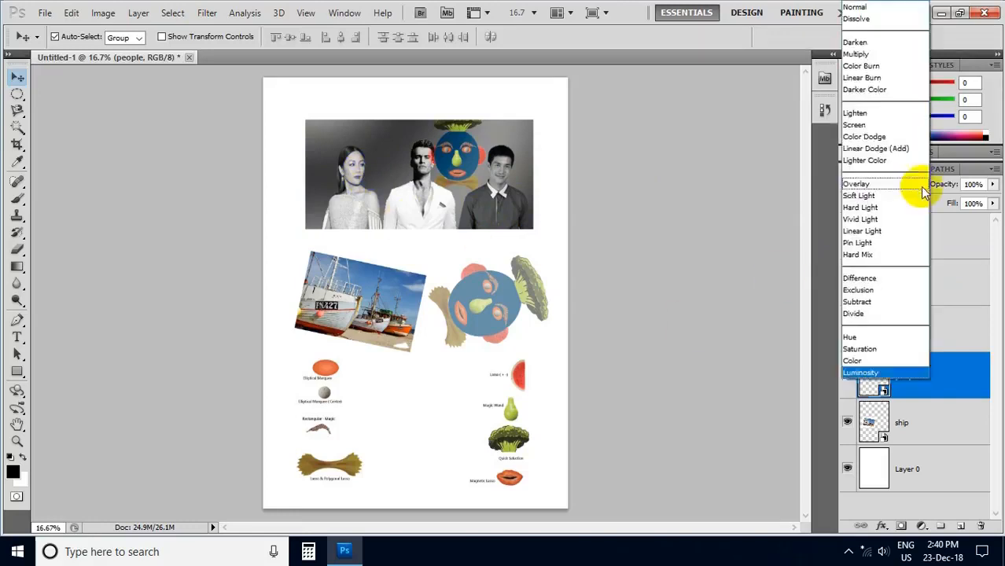
click(683, 314)
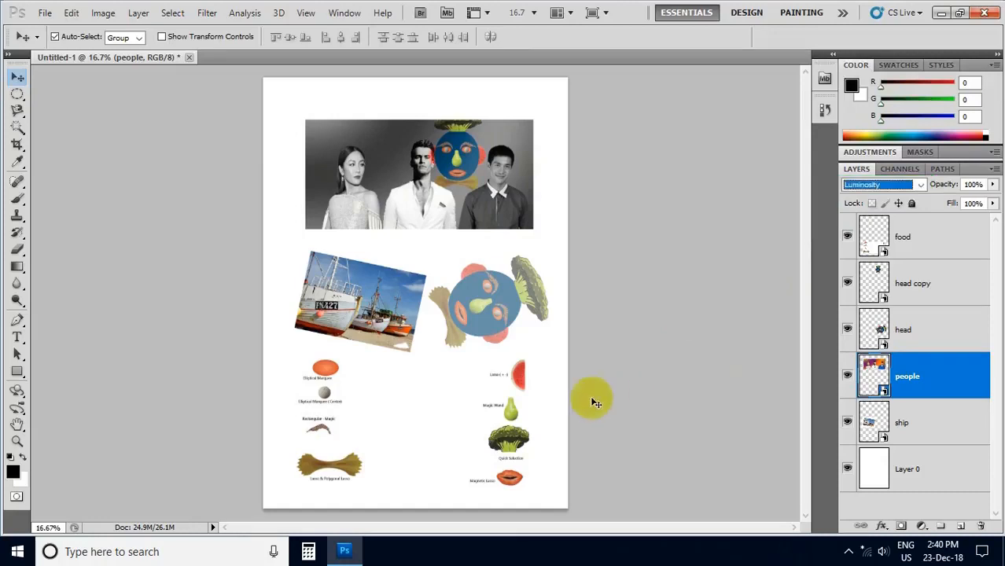
- Give the ship layer a Bevel and Emboss style with Texture enabled and a depth of 602%, leaving Stroke off
click(352, 312)
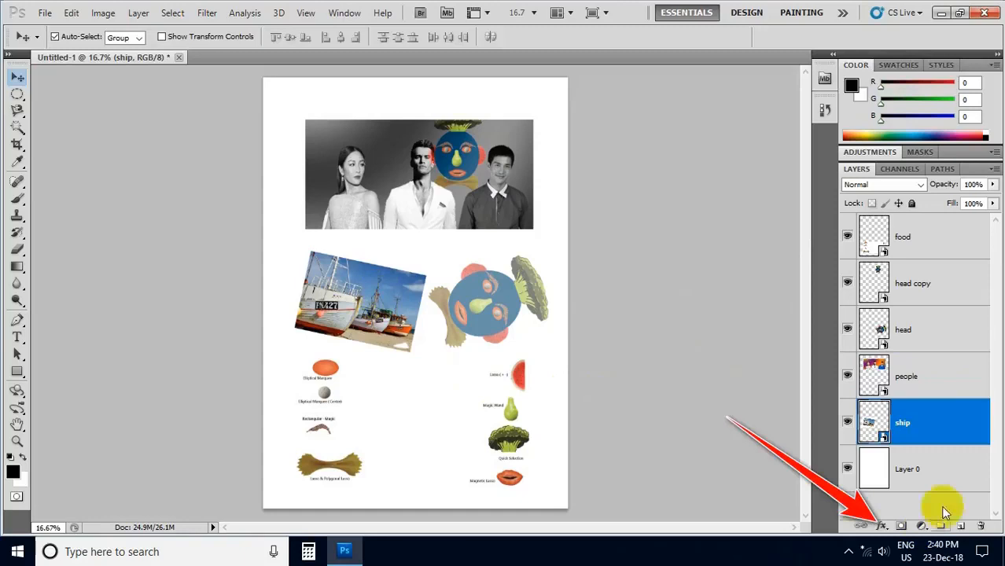
click(882, 527)
click(890, 515)
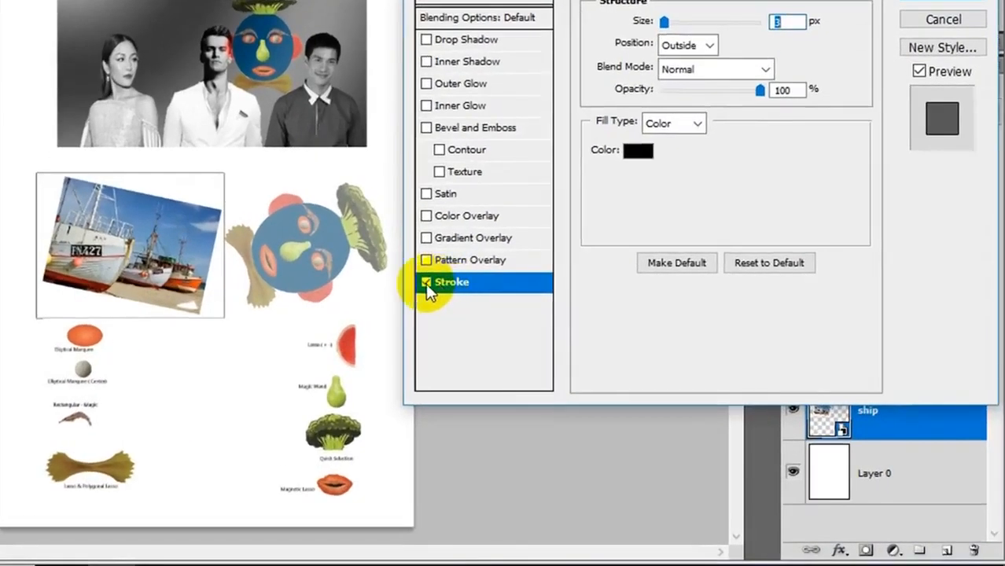
click(426, 284)
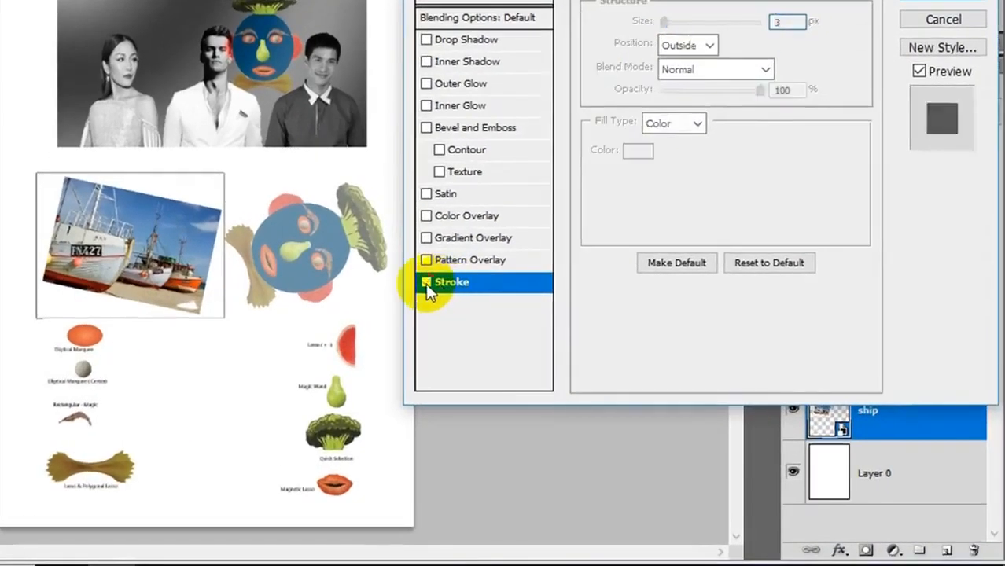
click(454, 132)
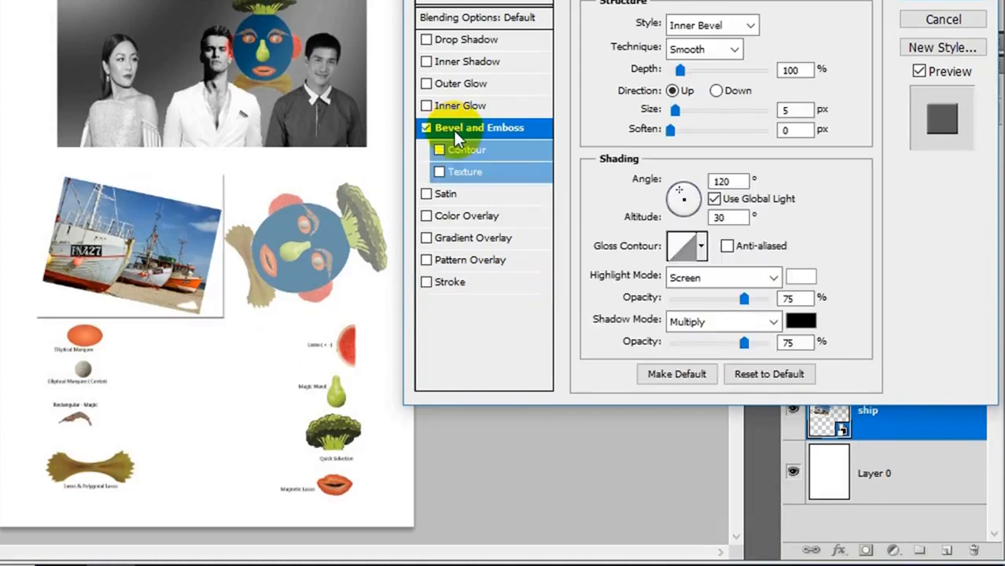
click(439, 171)
drag(681, 70, 739, 90)
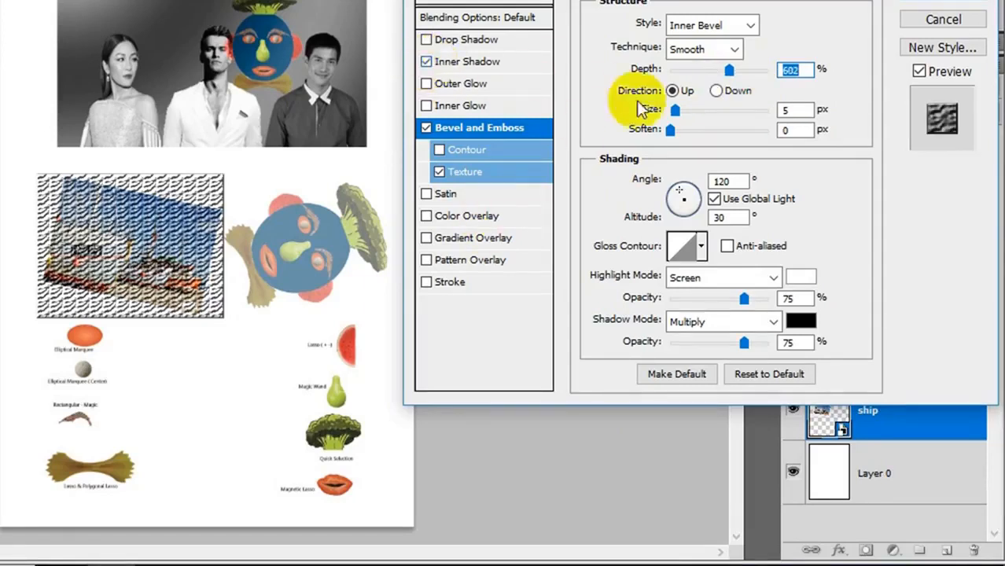
- Add an Inner Shadow at 83% opacity to the ship layer and apply the layer styles
click(519, 64)
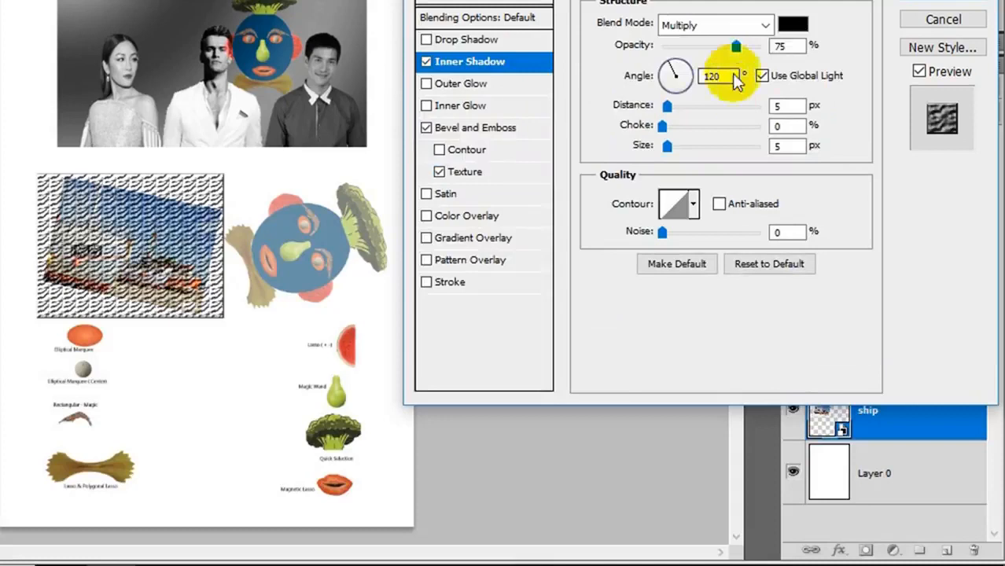
mouse_move(724, 47)
mouse_down()
mouse_move(687, 54)
mouse_move(742, 48)
mouse_up()
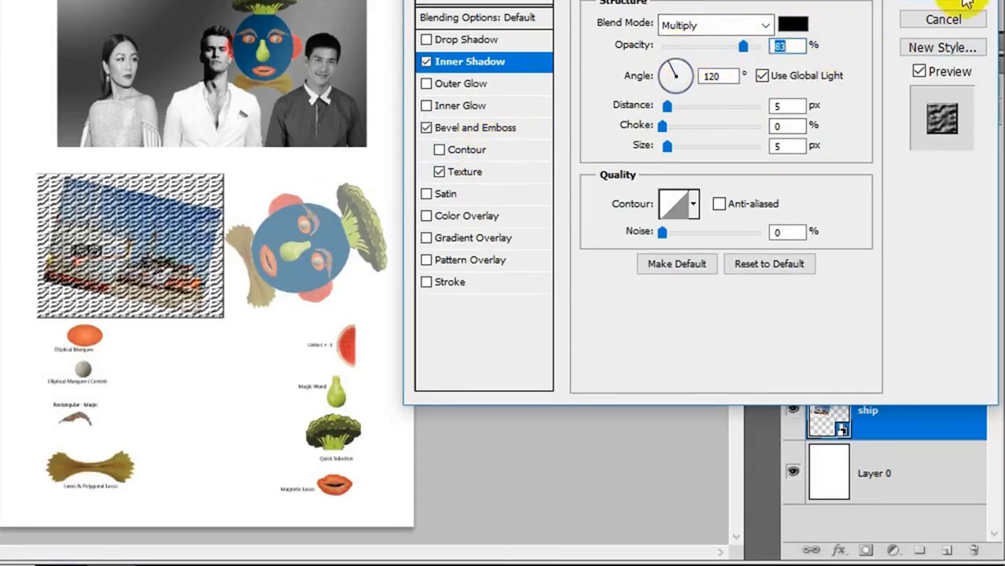
click(966, 4)
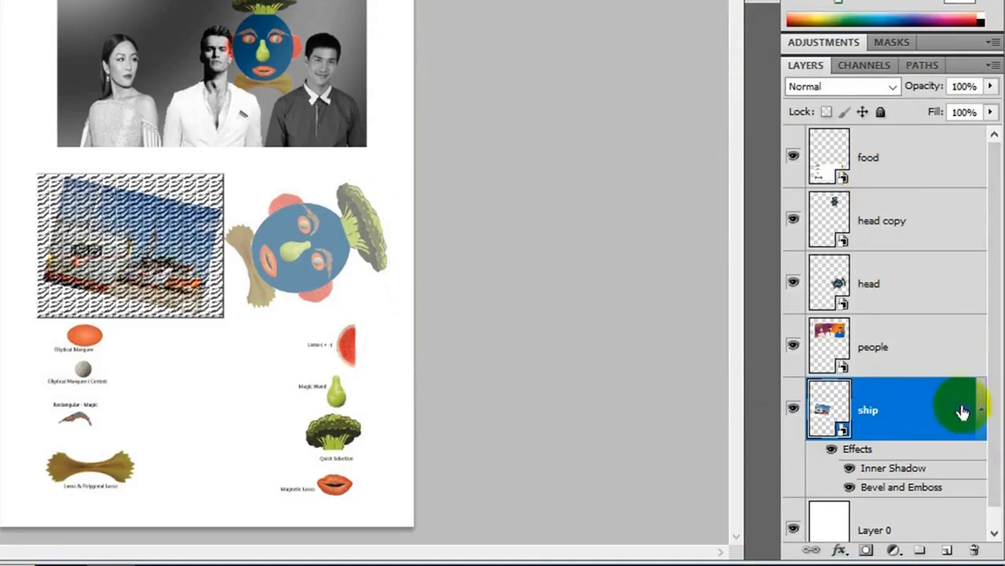
click(310, 253)
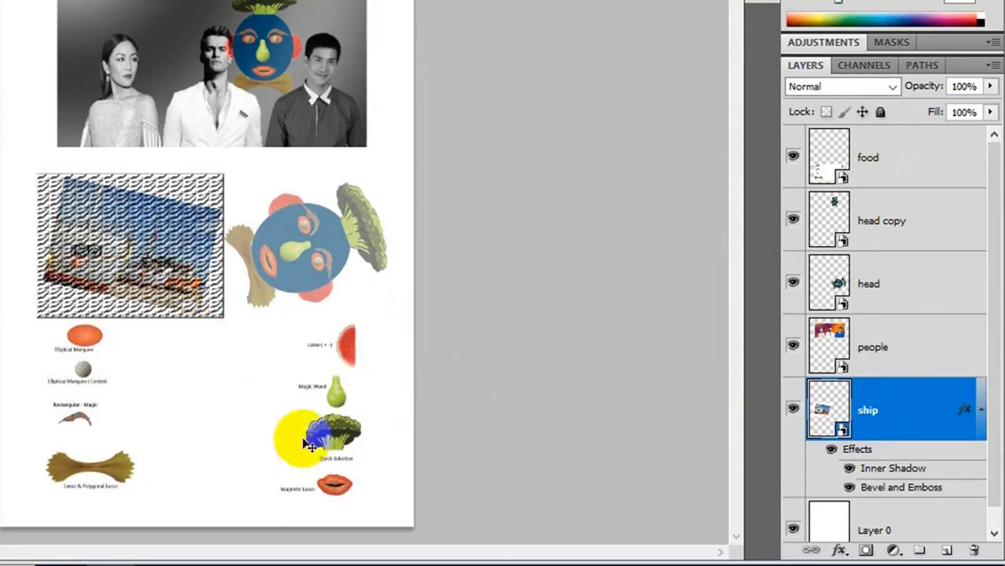
drag(299, 431, 300, 439)
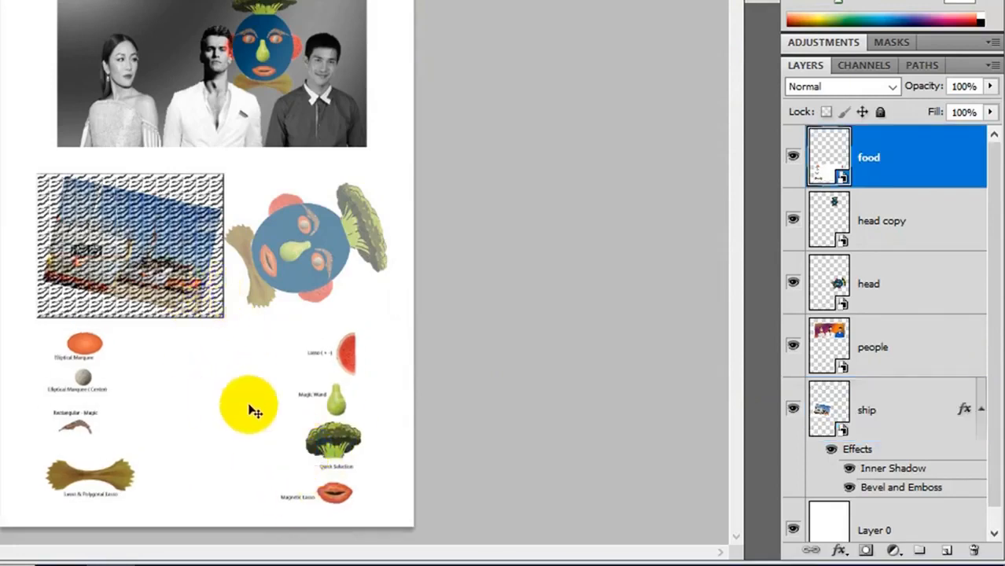
drag(253, 407, 250, 395)
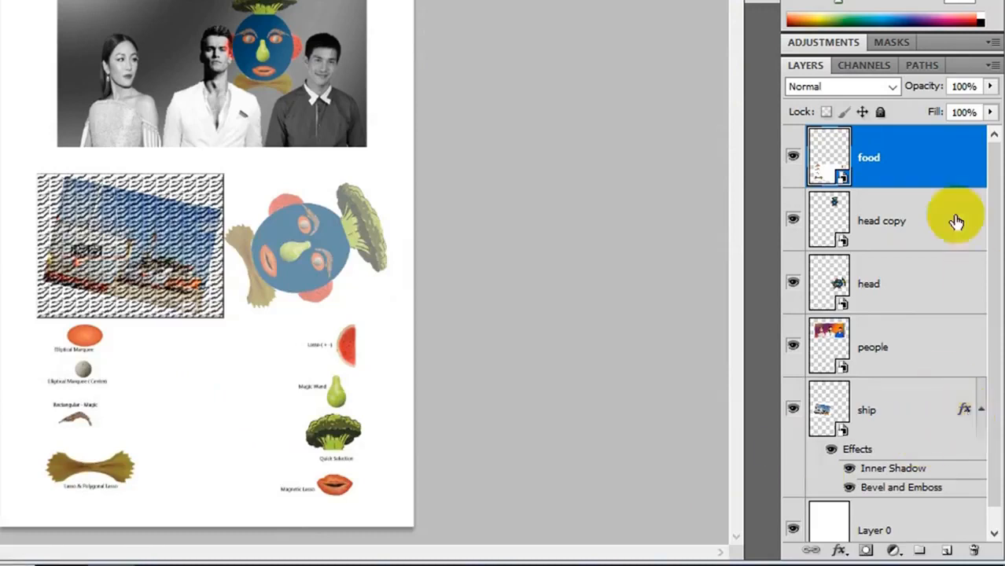
- Copy the ship layer's effects onto the food layer
click(924, 175)
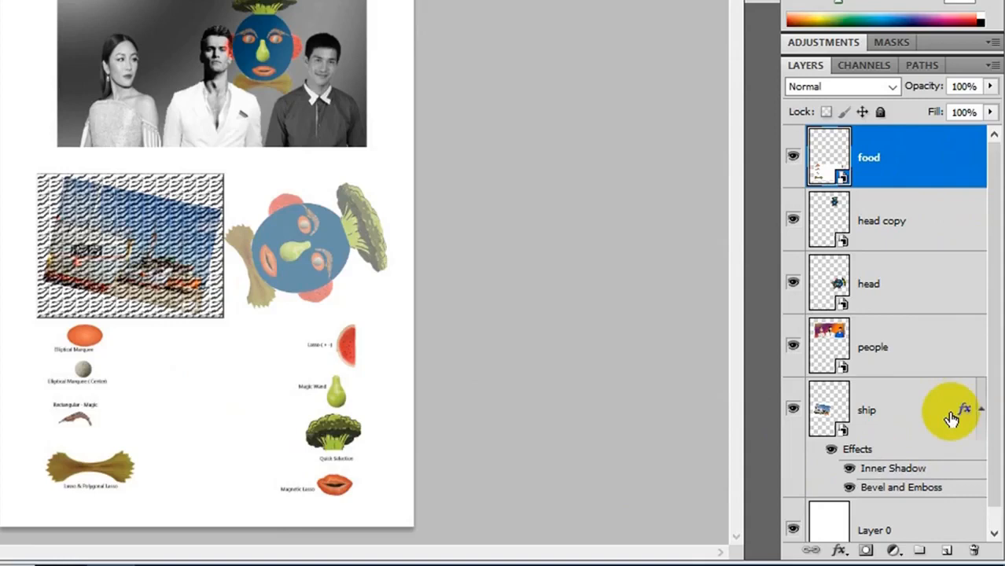
drag(962, 409, 955, 173)
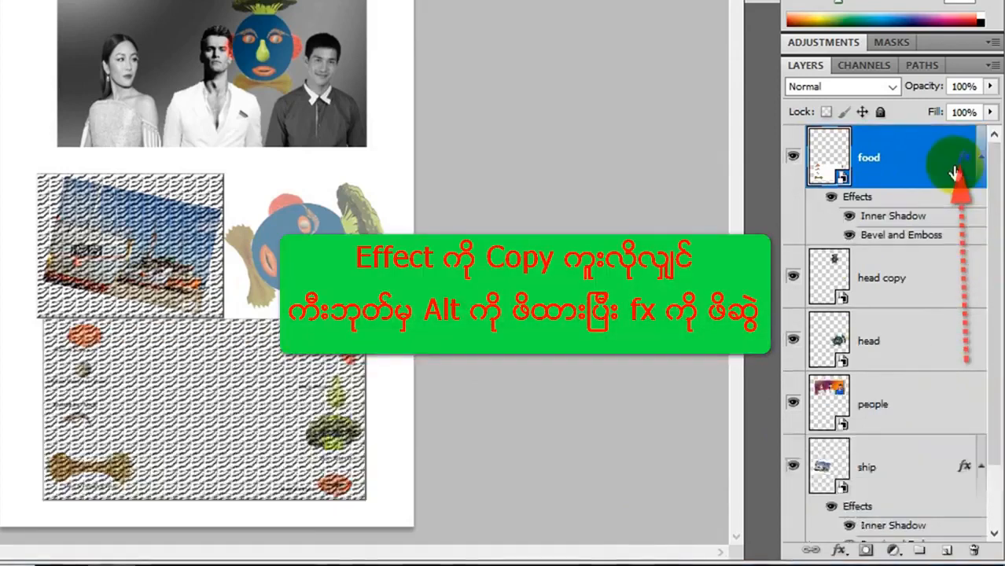
mouse_move(224, 403)
mouse_down()
mouse_move(224, 416)
mouse_move(227, 393)
mouse_move(222, 413)
mouse_up()
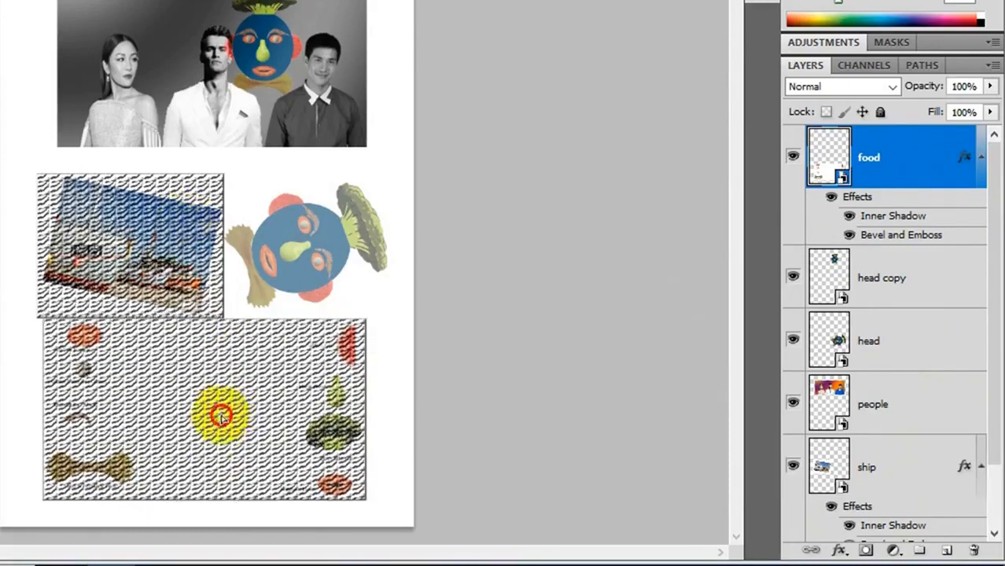
- Collapse the effects lists of the food and ship layers
click(976, 165)
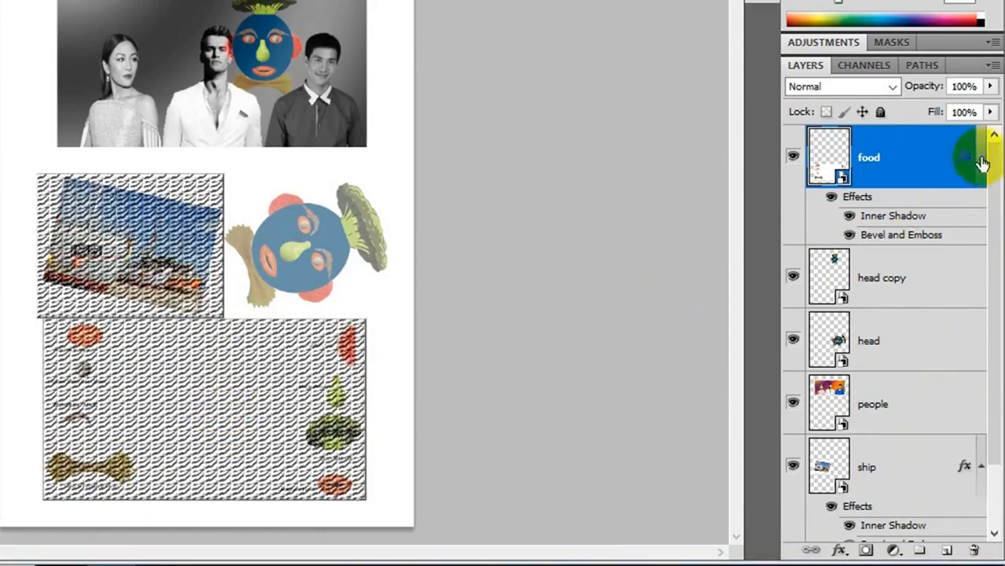
click(982, 163)
click(980, 414)
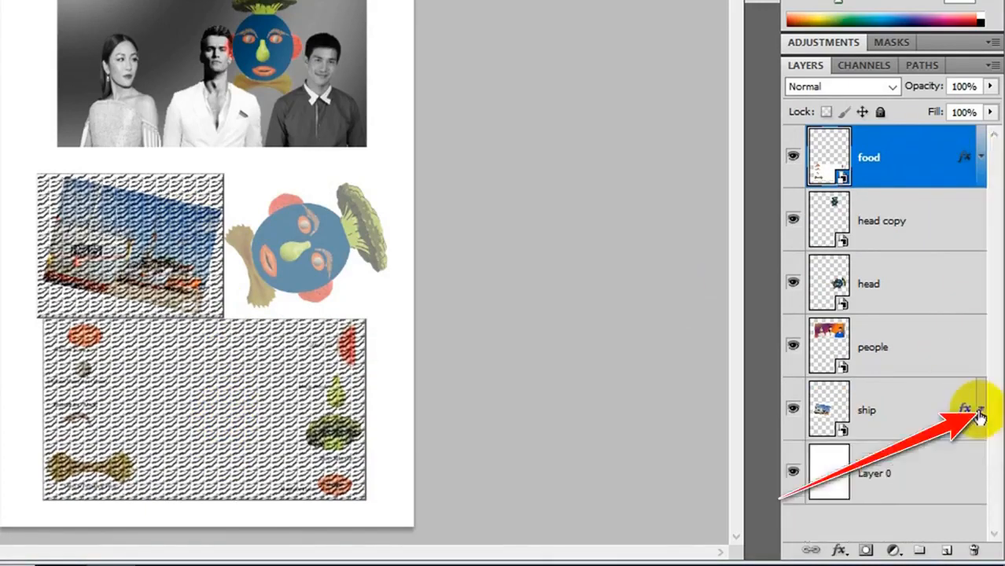
drag(288, 370, 296, 383)
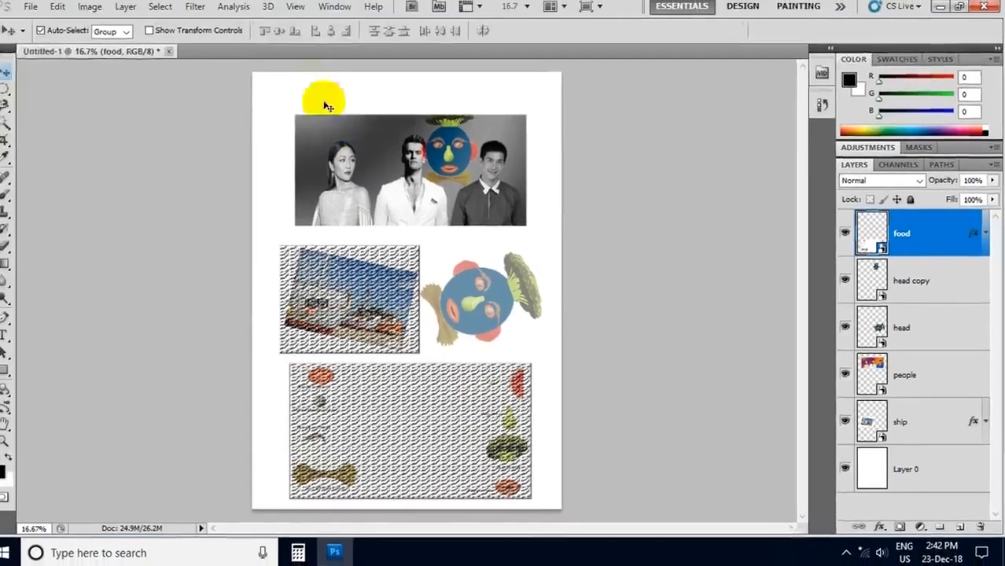
drag(468, 450, 432, 324)
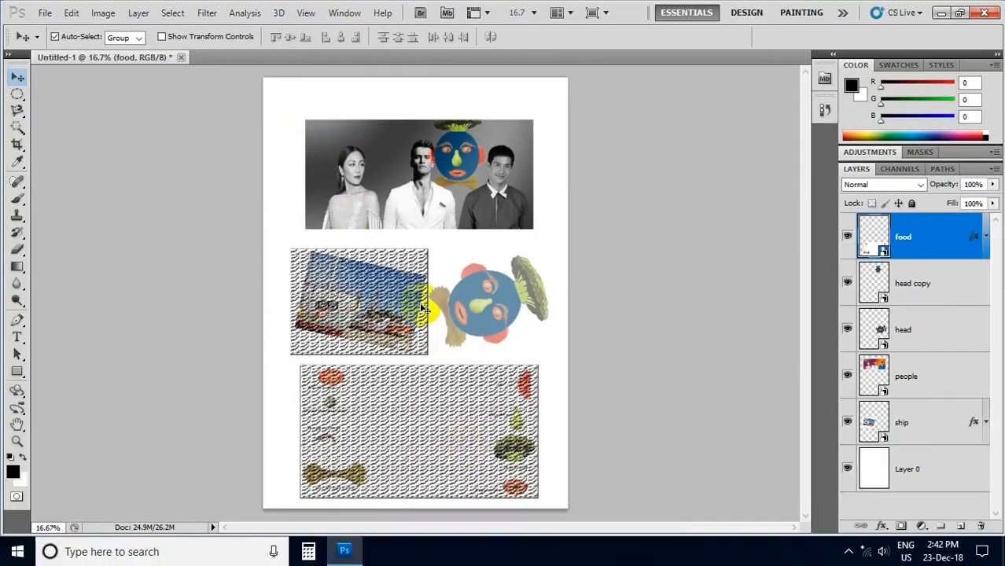
- Fill Layer 0 with a red-to-green gradient running diagonally from the page's upper-left corner to its lower-right corner
click(902, 475)
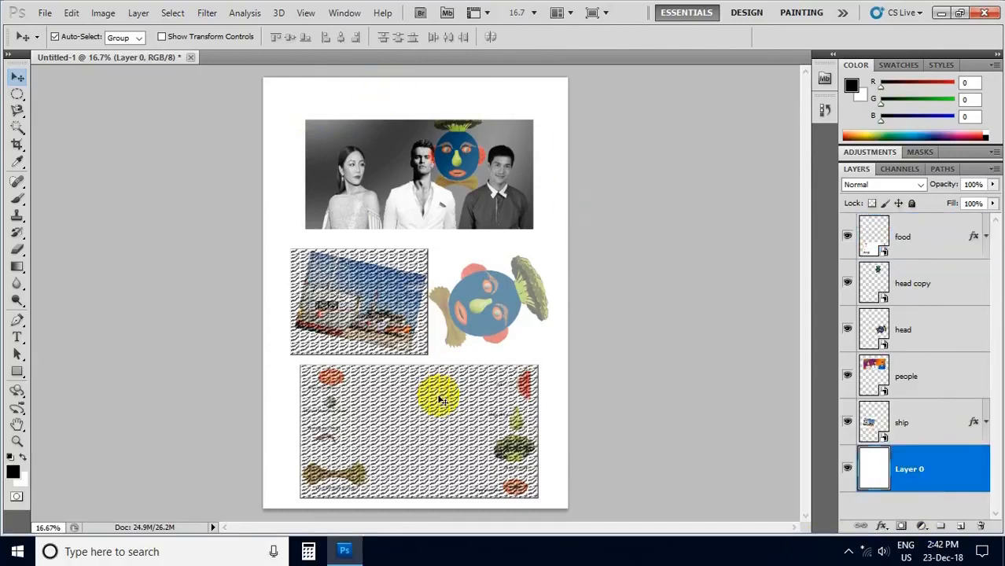
click(18, 269)
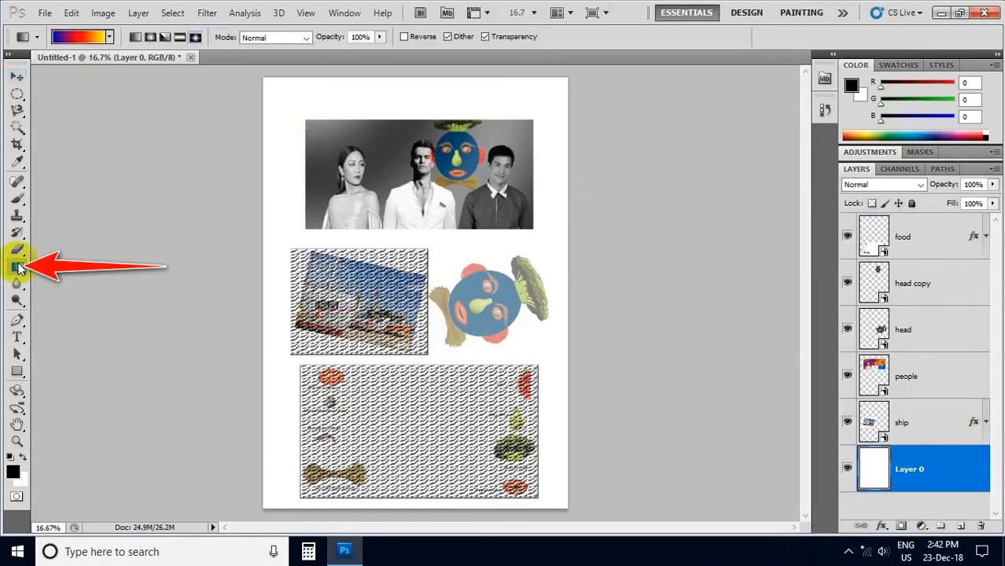
right_click(19, 268)
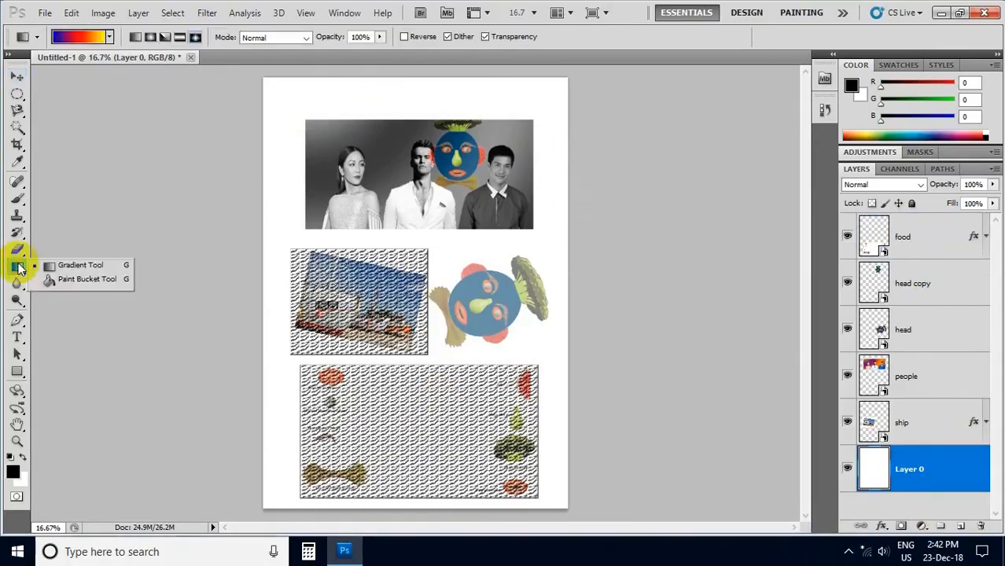
click(77, 268)
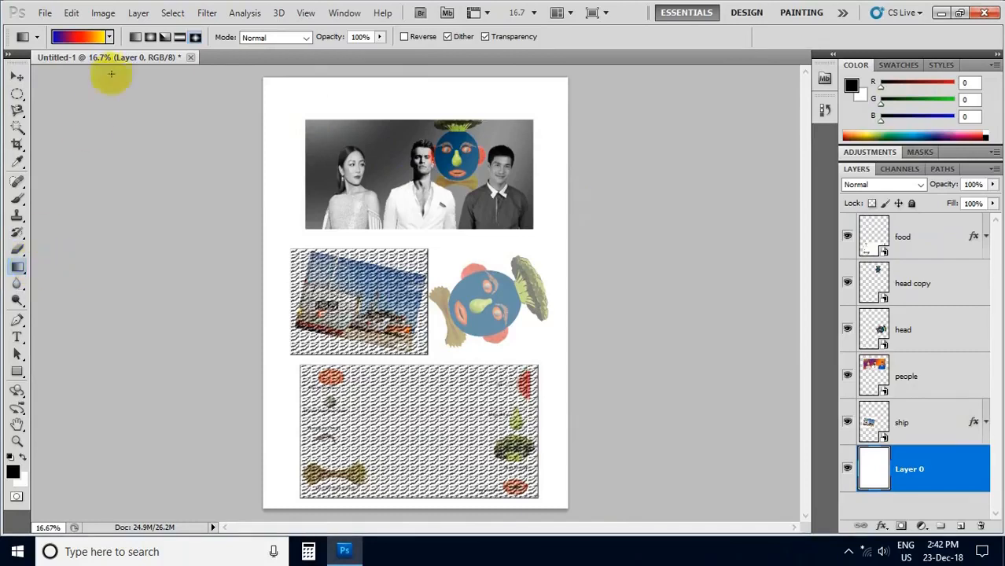
click(111, 38)
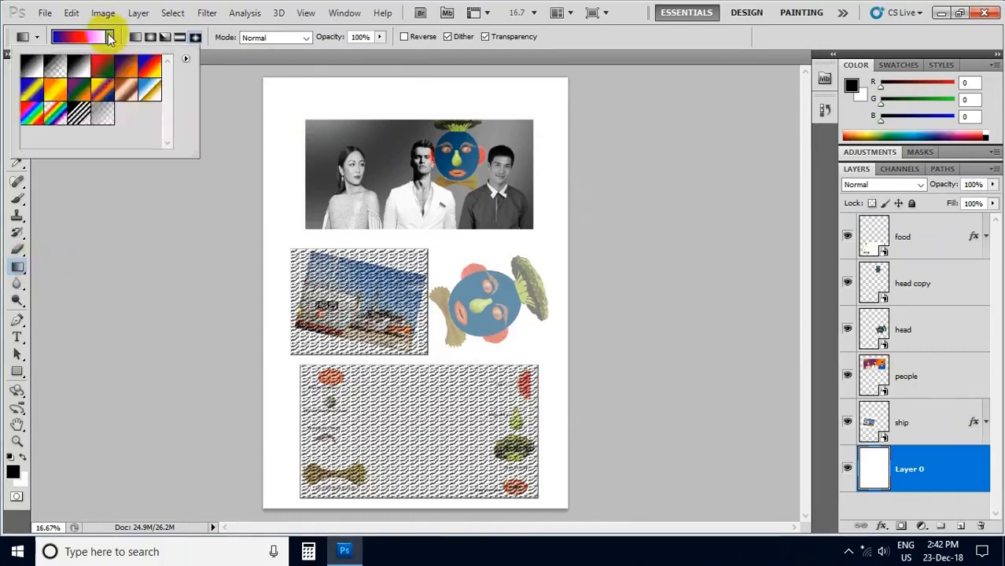
click(103, 75)
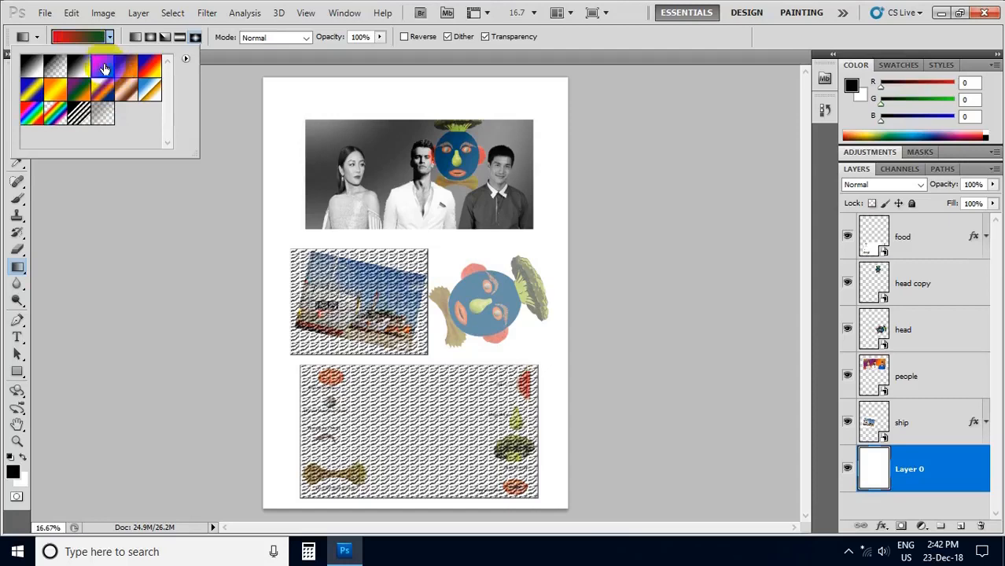
click(236, 101)
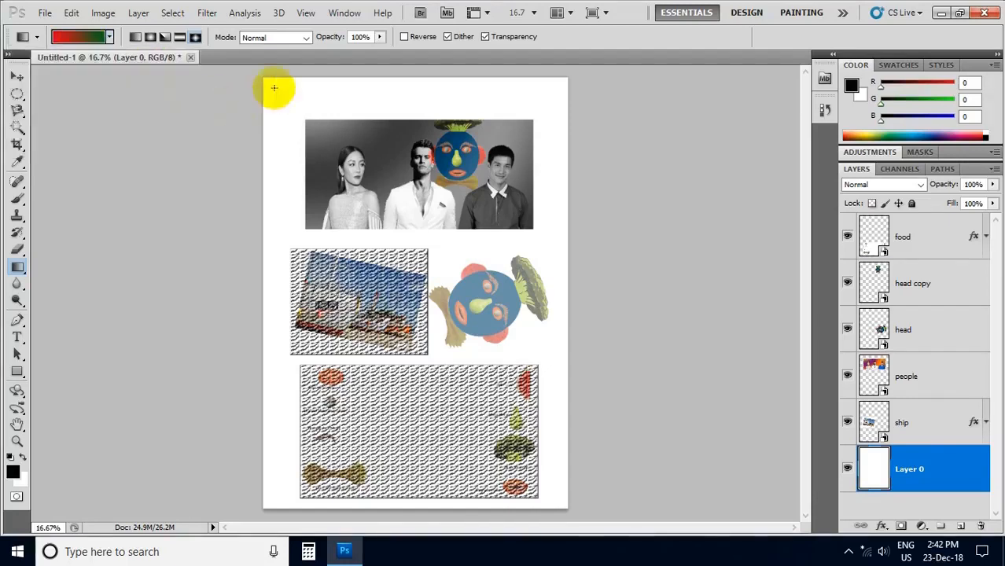
drag(279, 100, 532, 470)
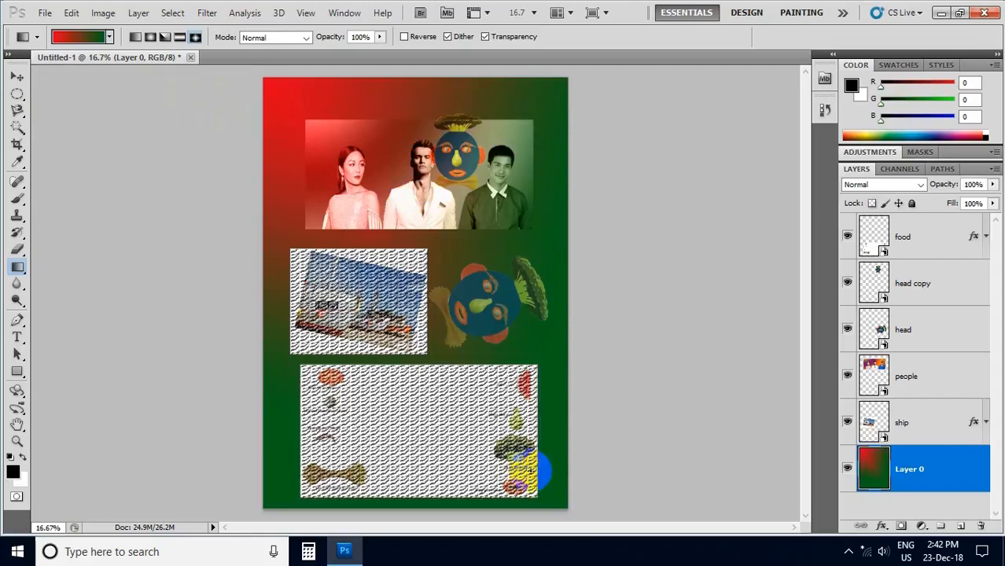
- Refill Layer 0 with a copper-brown radial gradient running from the page's lower-right edge towards the ship picture
click(110, 37)
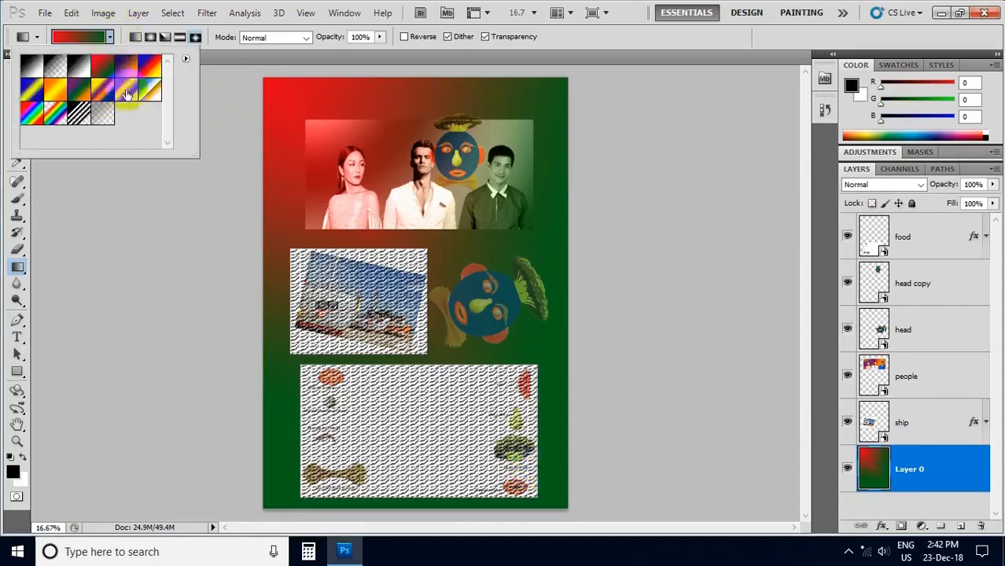
click(127, 93)
click(151, 34)
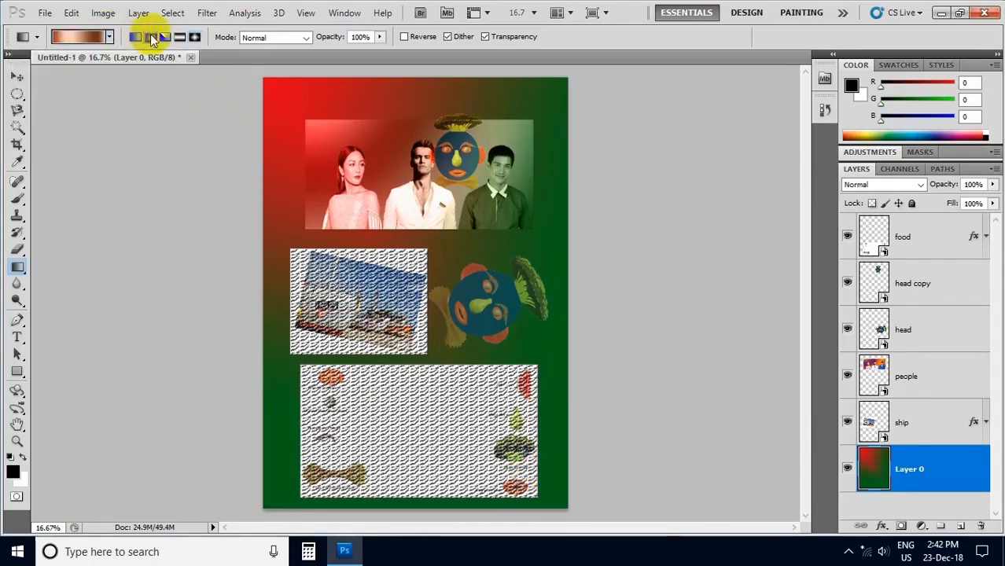
drag(573, 426, 480, 376)
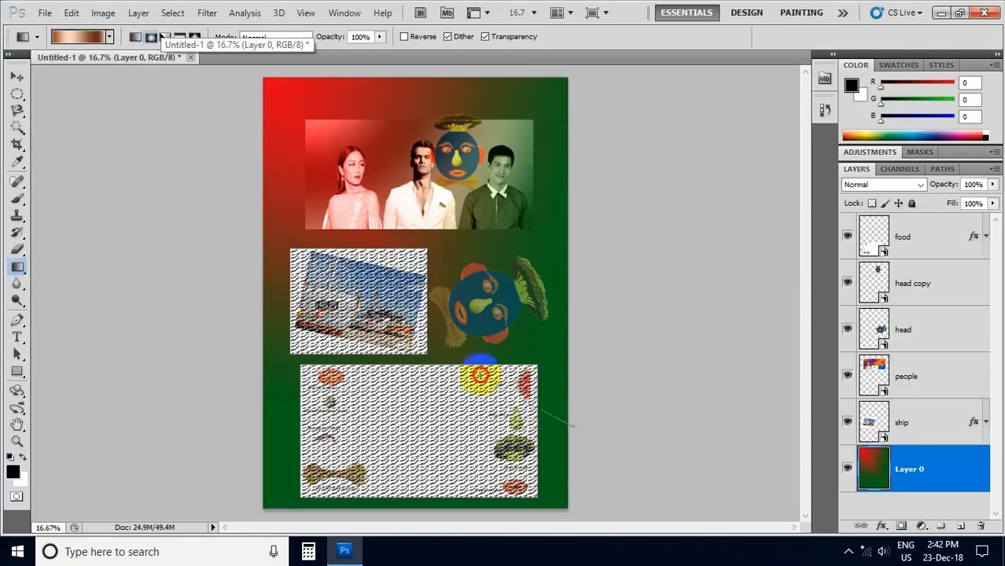
drag(428, 354, 427, 354)
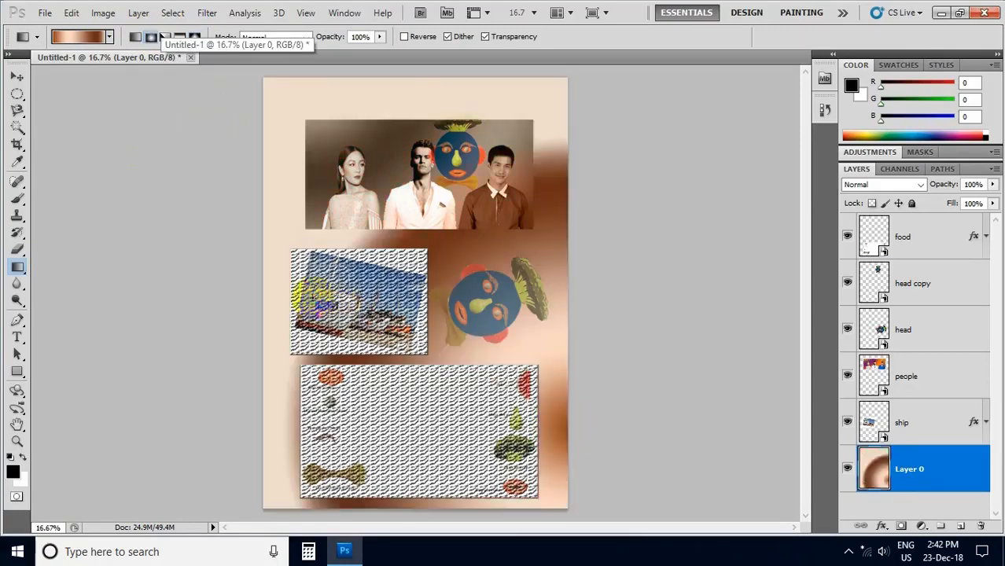
- Replace the Layer 0 fill with a rainbow radial gradient from the page's upper-left corner to its lower-right corner
click(109, 36)
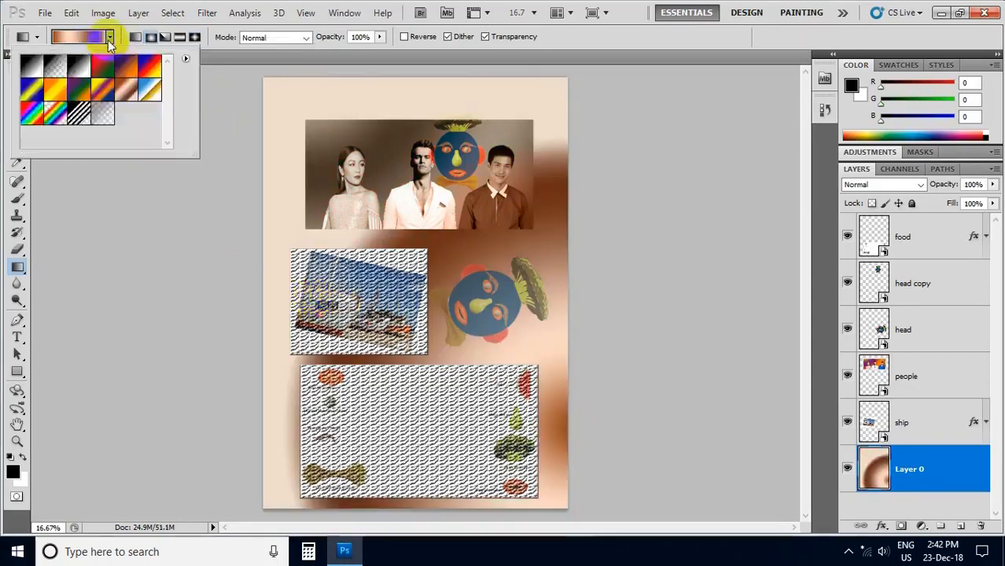
click(33, 123)
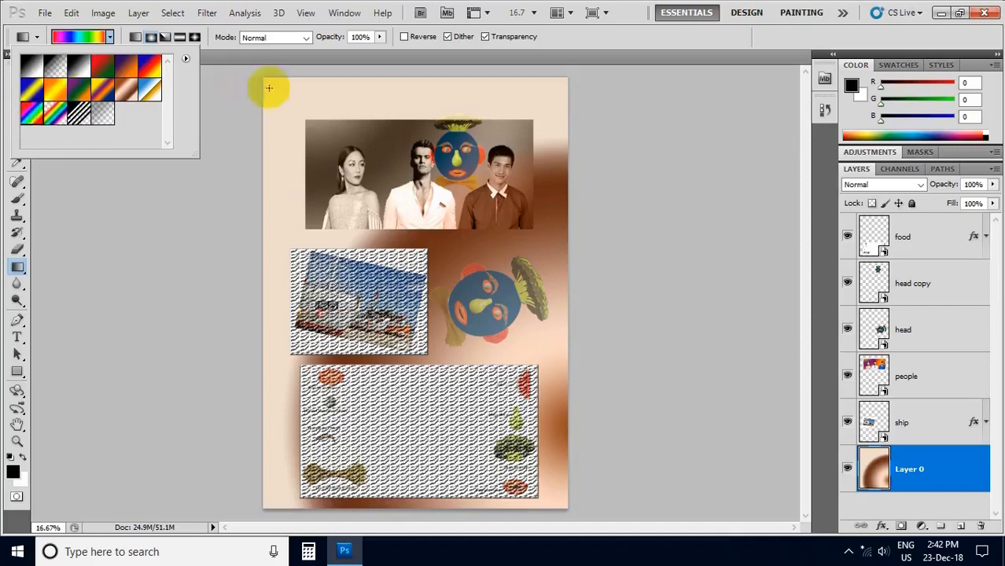
drag(268, 87, 521, 489)
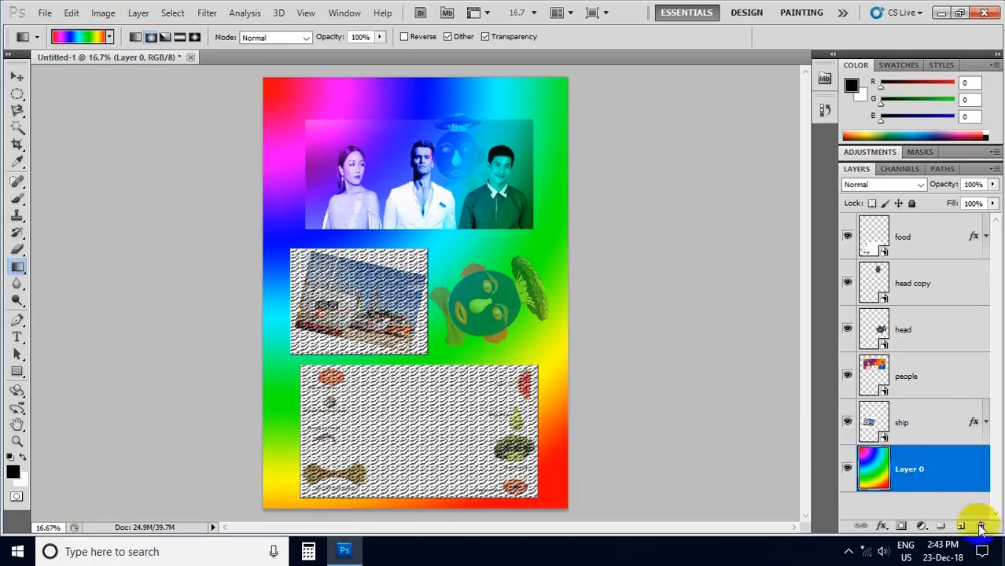
- Select the entire canvas on Layer 0 and convert the selection into a 100-pixel-wide border selection
click(922, 475)
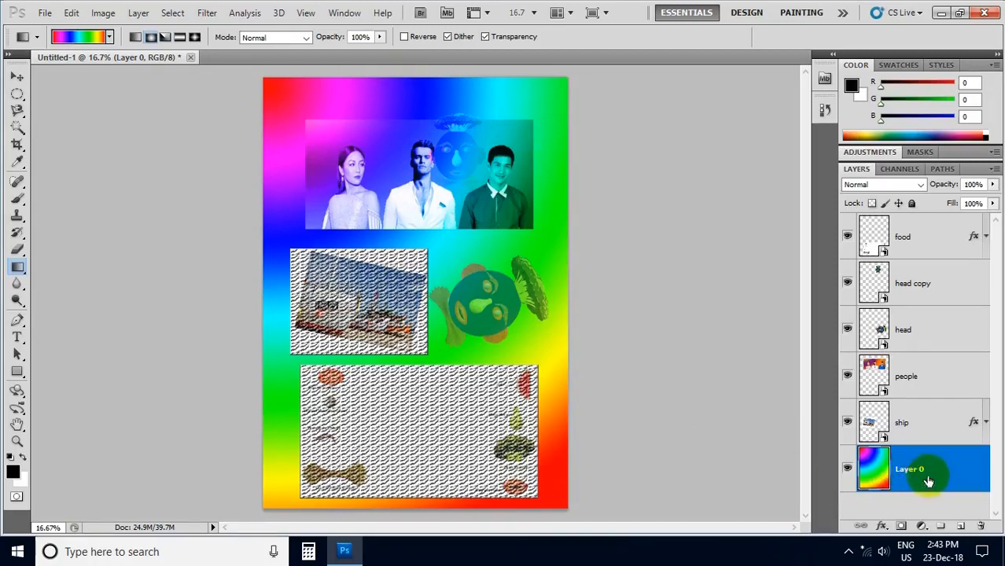
key(ctrl+a)
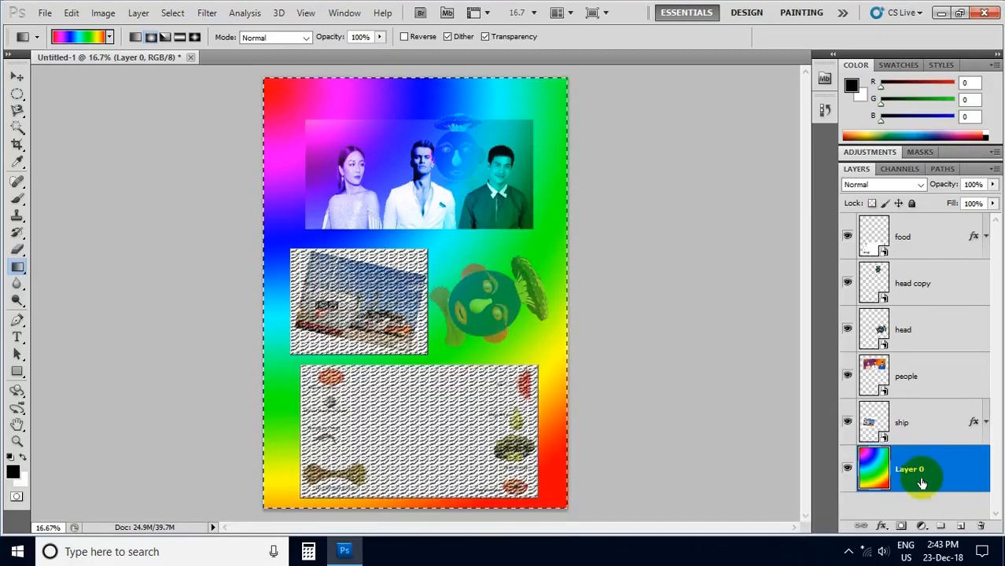
click(173, 14)
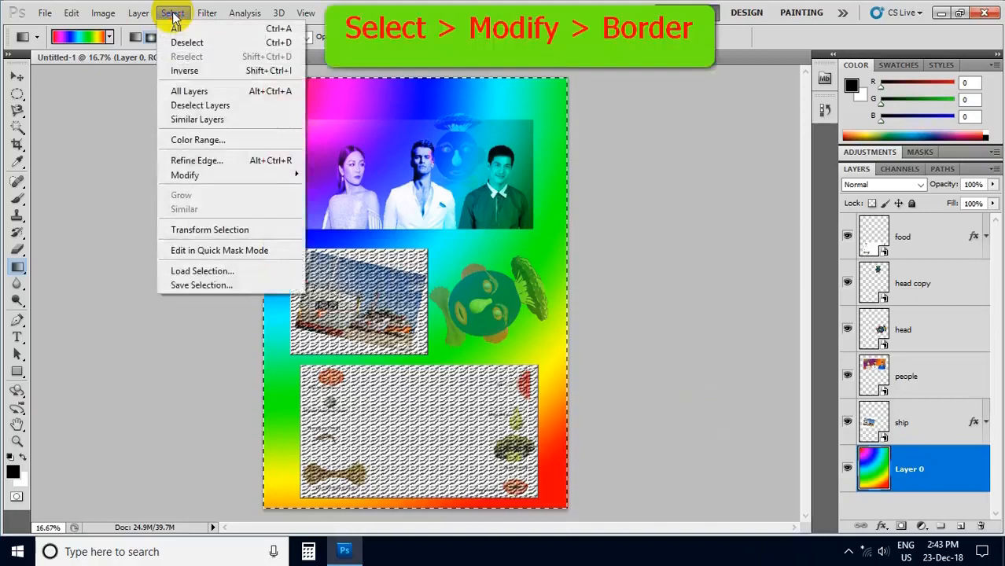
mouse_move(203, 181)
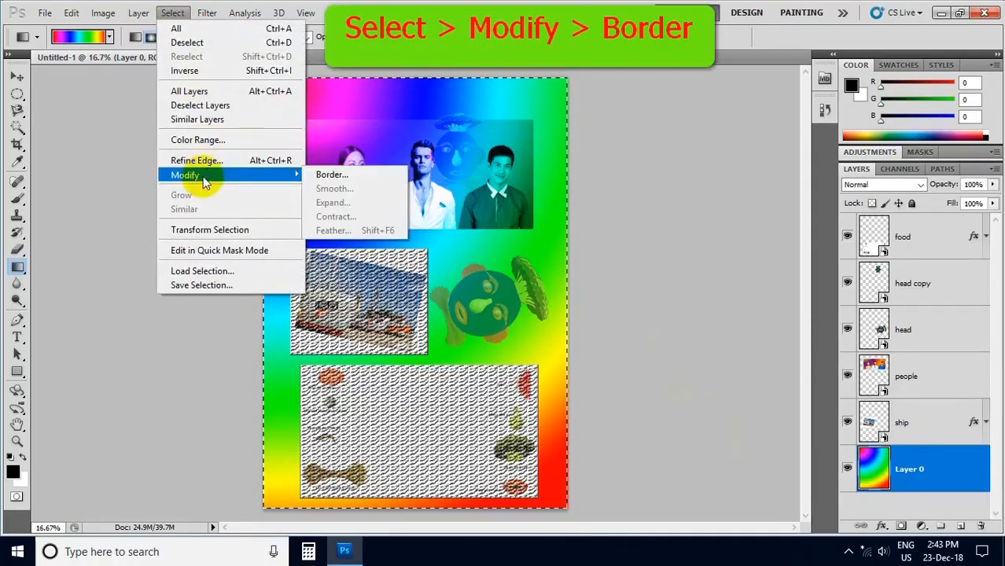
click(327, 175)
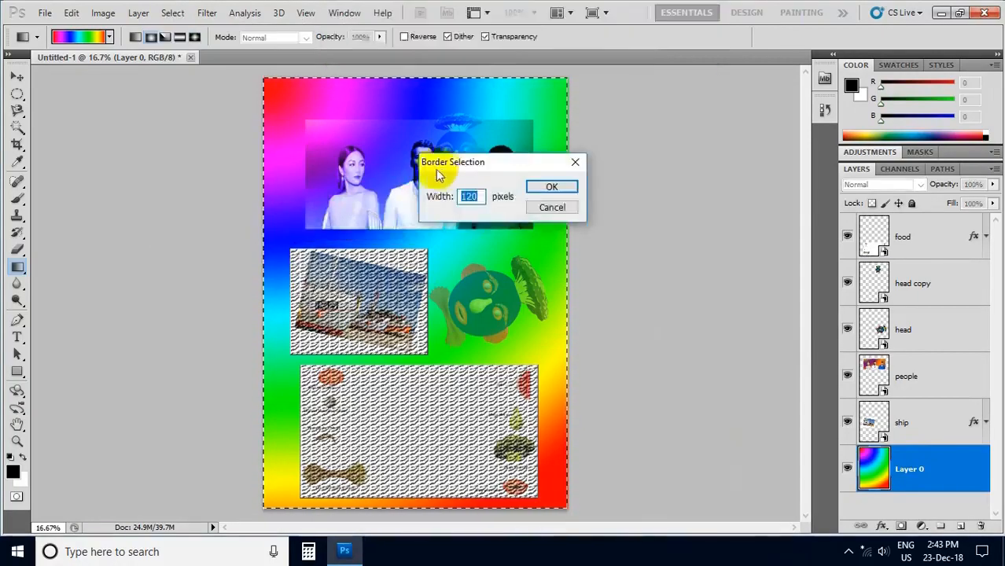
drag(446, 169, 538, 164)
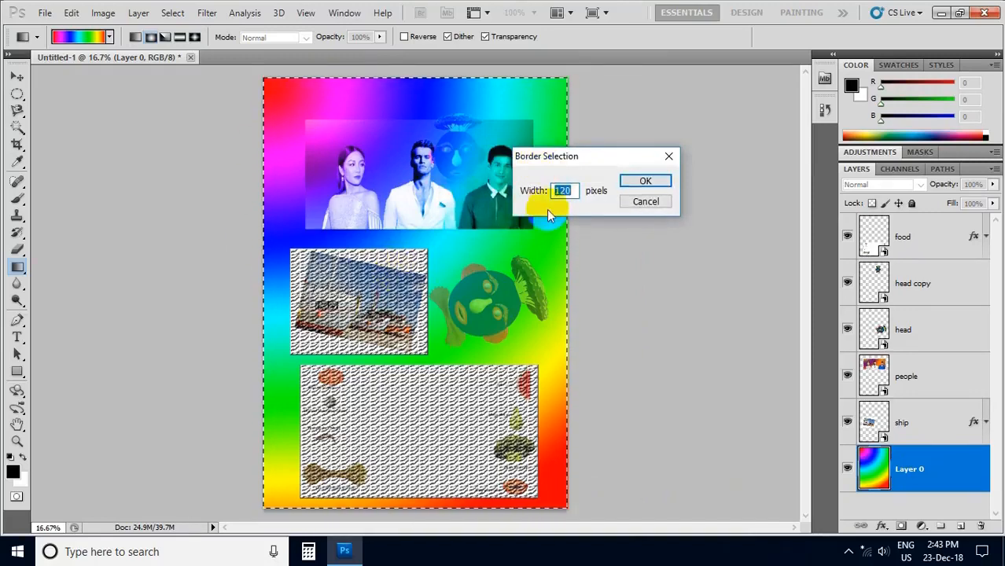
text(100)
click(646, 181)
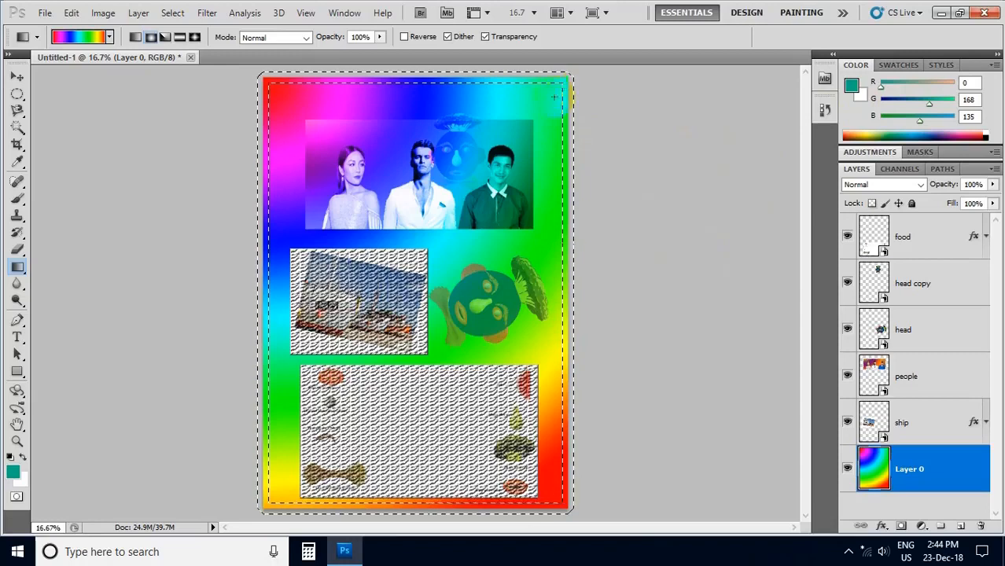
- Set the foreground color to blue (R 30, G 108, B 181) and fill the border selection with the white background color
click(927, 136)
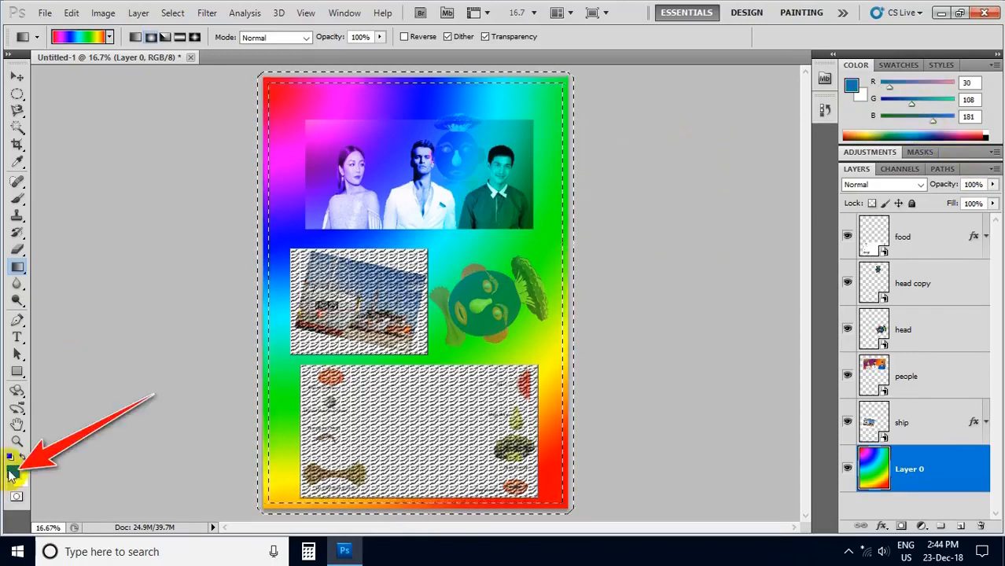
click(71, 14)
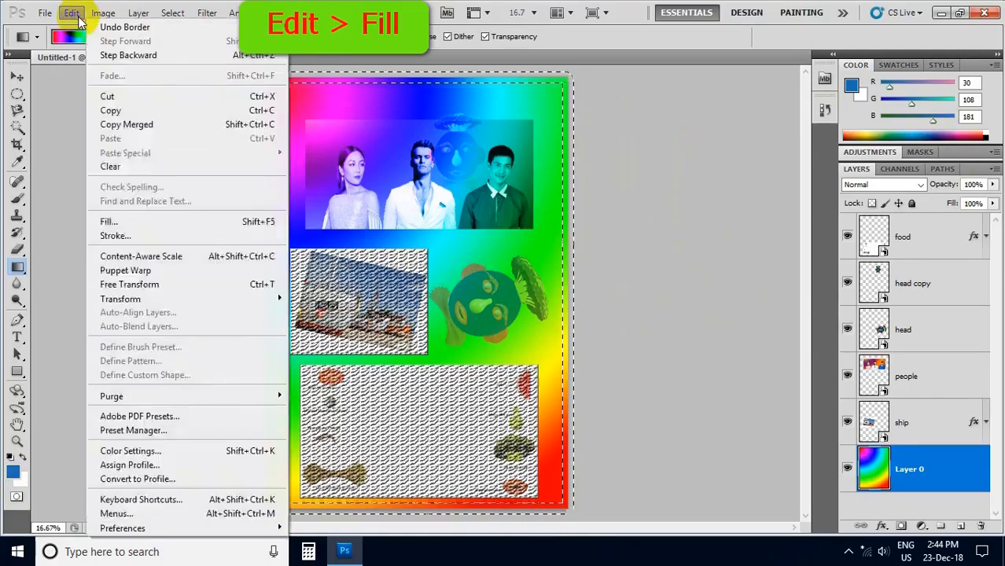
click(111, 221)
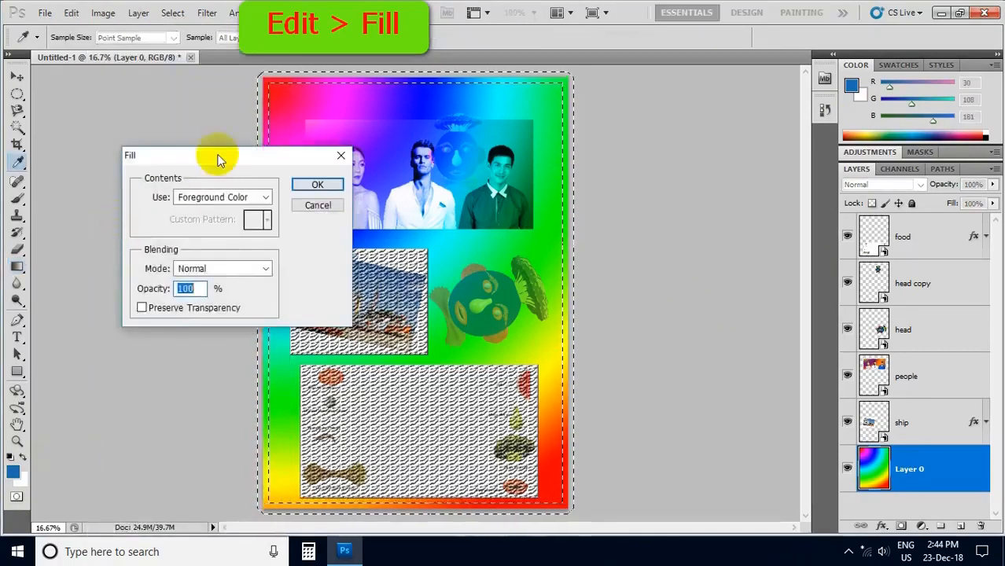
drag(212, 160, 155, 304)
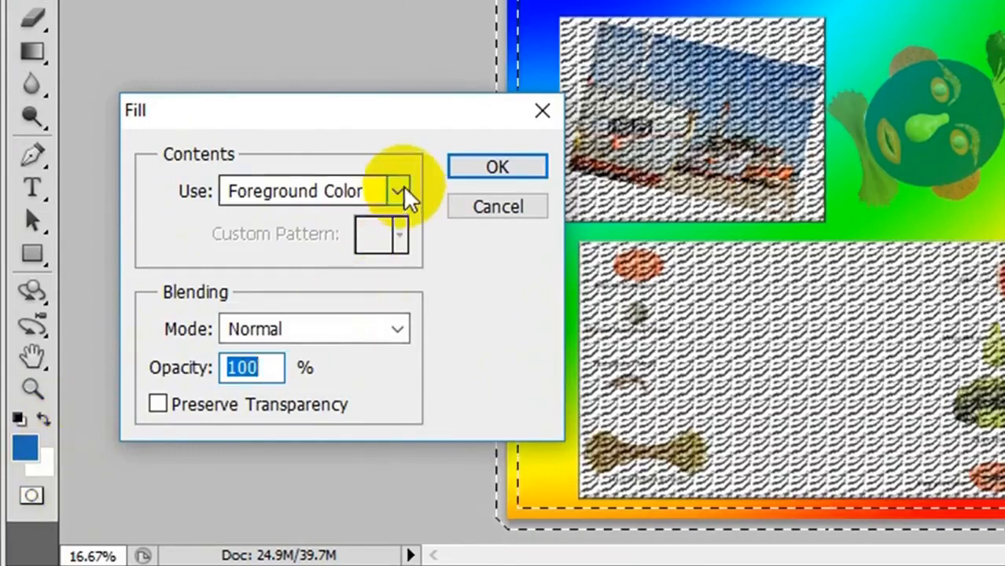
click(400, 191)
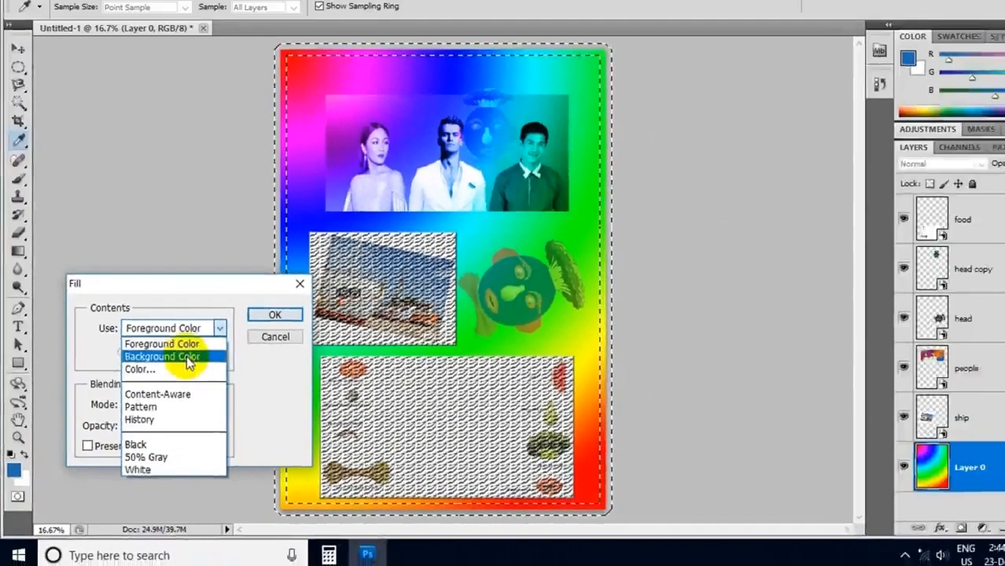
click(292, 243)
click(249, 333)
key(g)
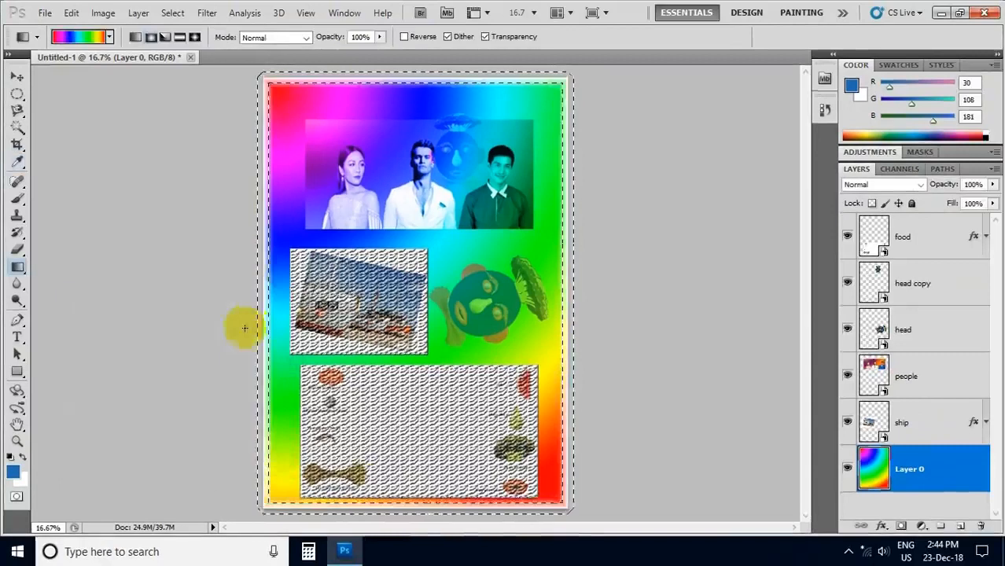
drag(292, 87, 518, 111)
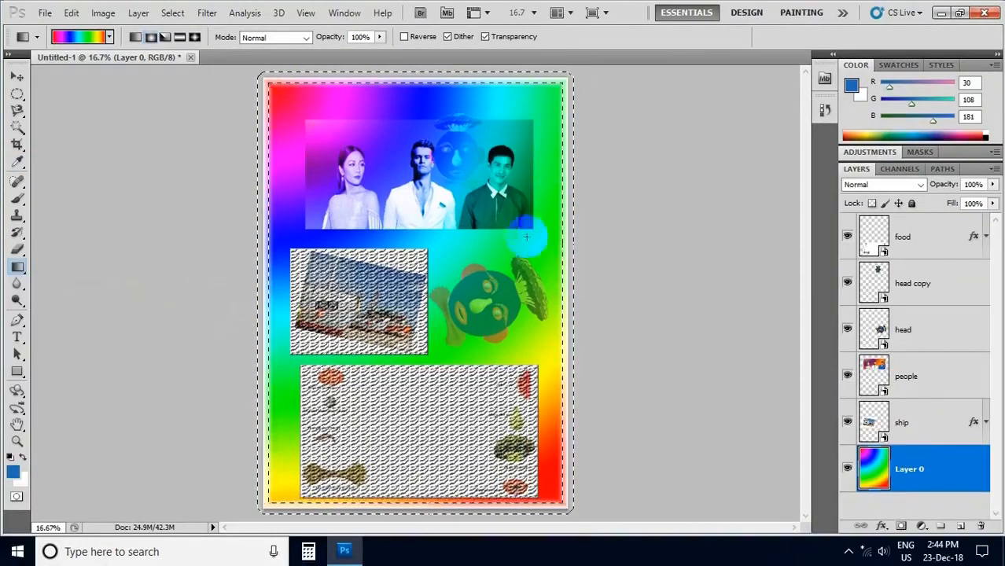
- Refill the border selection on Layer 0 with the blue foreground color in Normal mode at 100% opacity, and deselect
click(72, 13)
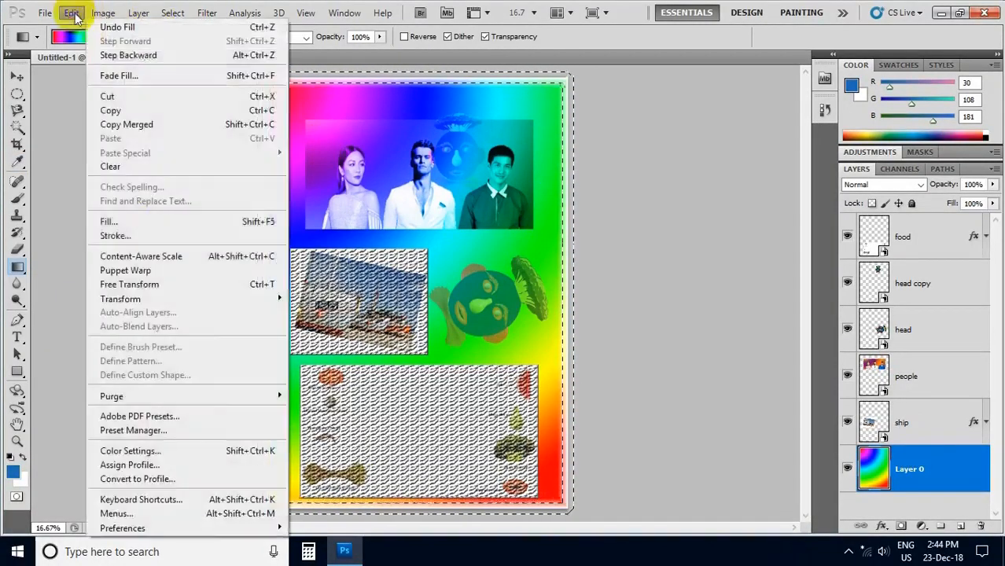
click(127, 218)
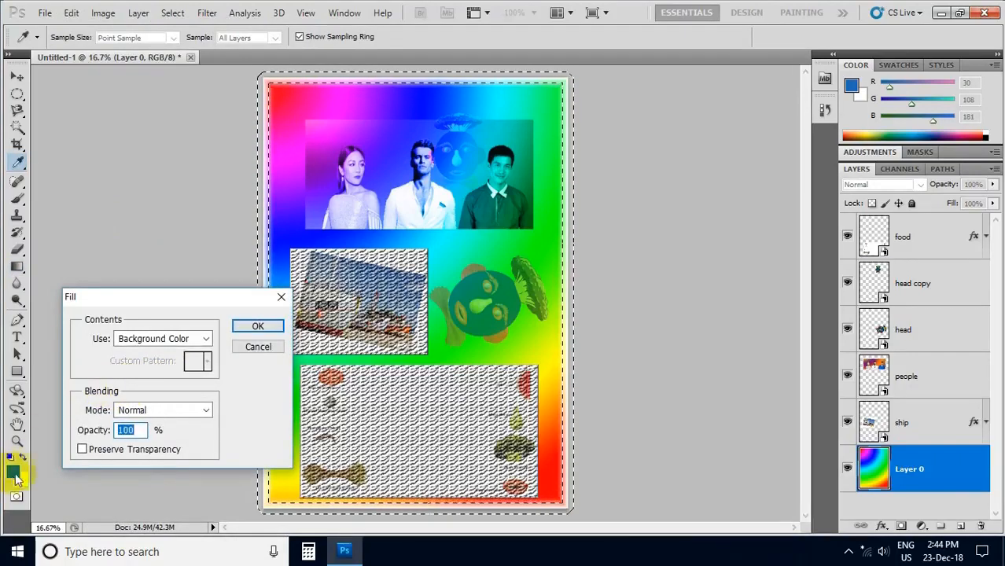
click(209, 337)
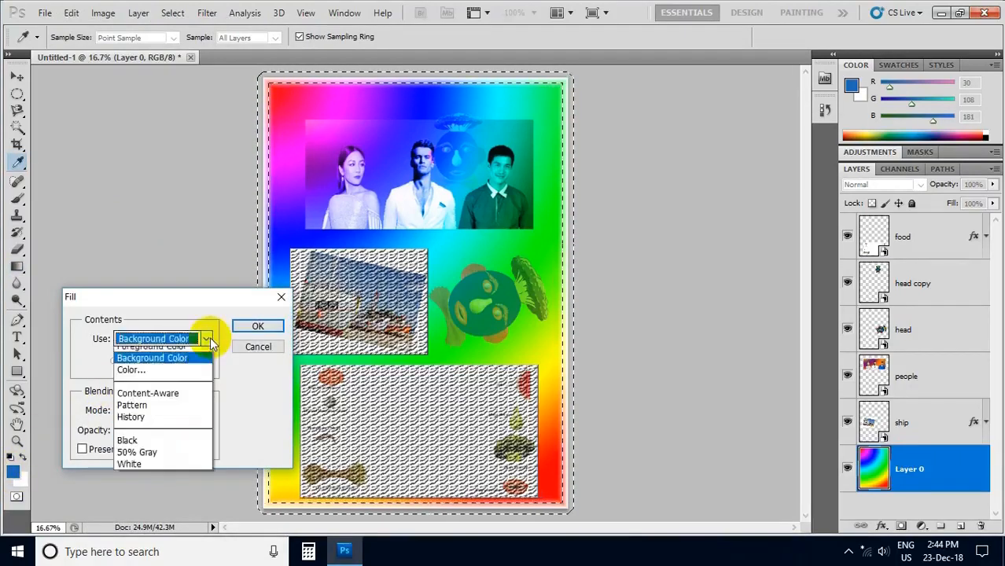
click(152, 353)
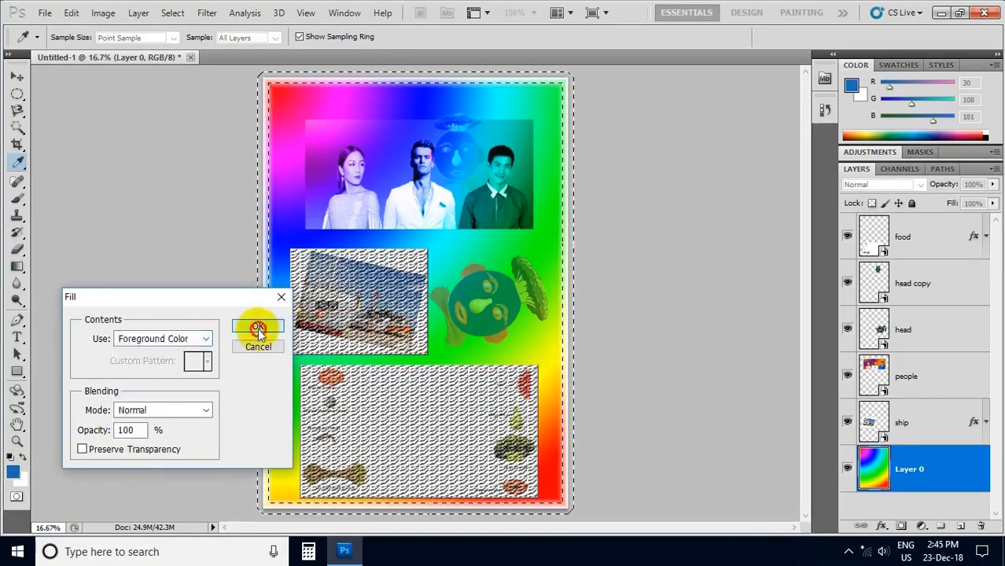
click(258, 329)
key(g)
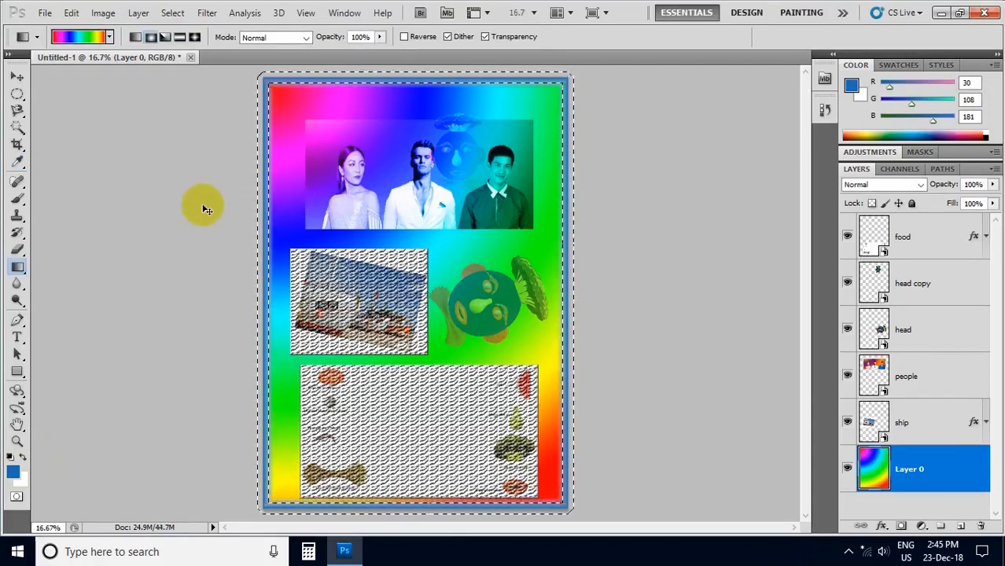
key(ctrl+d)
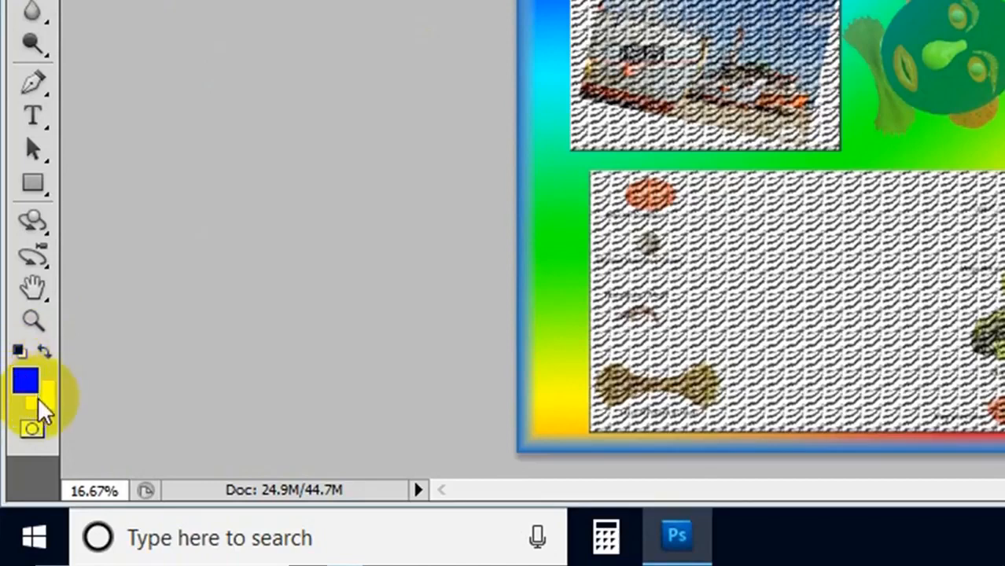
- Reset the foreground and background colors to their defaults and swap them so that white is the foreground color
key(d)
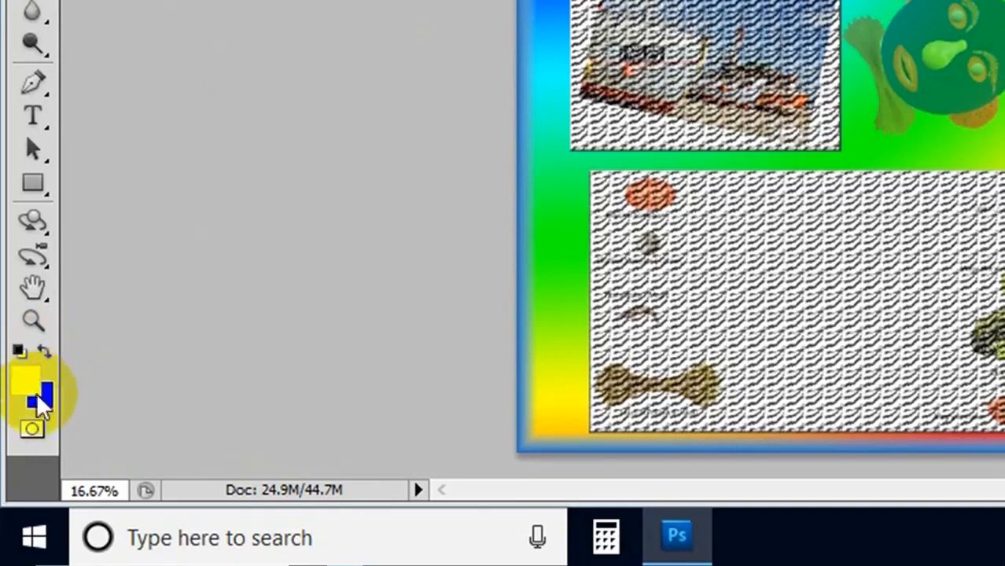
key(d)
key(x)
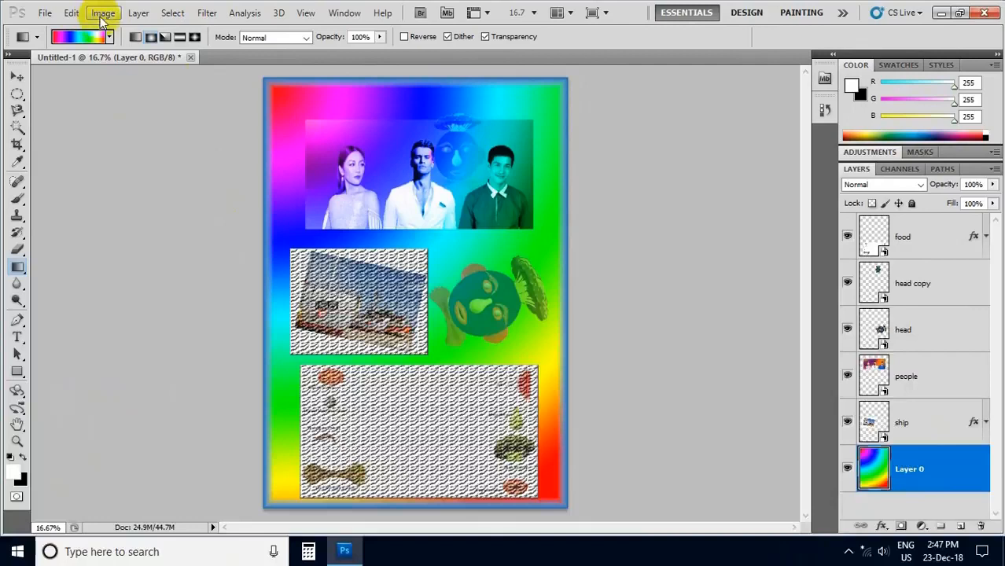
- Duplicate the image as 00112 and compare the copy with the original document, ending on the copy
click(103, 14)
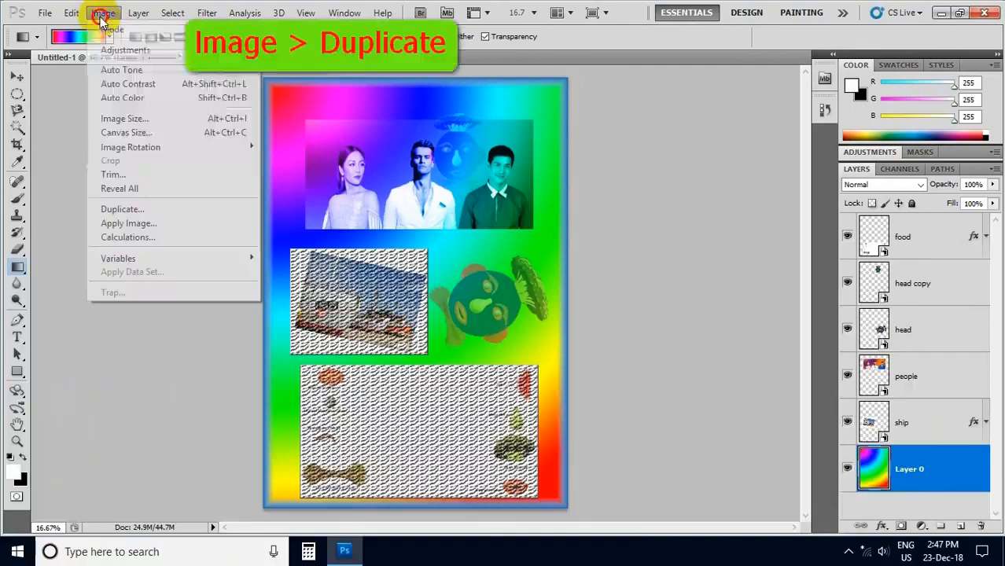
click(126, 209)
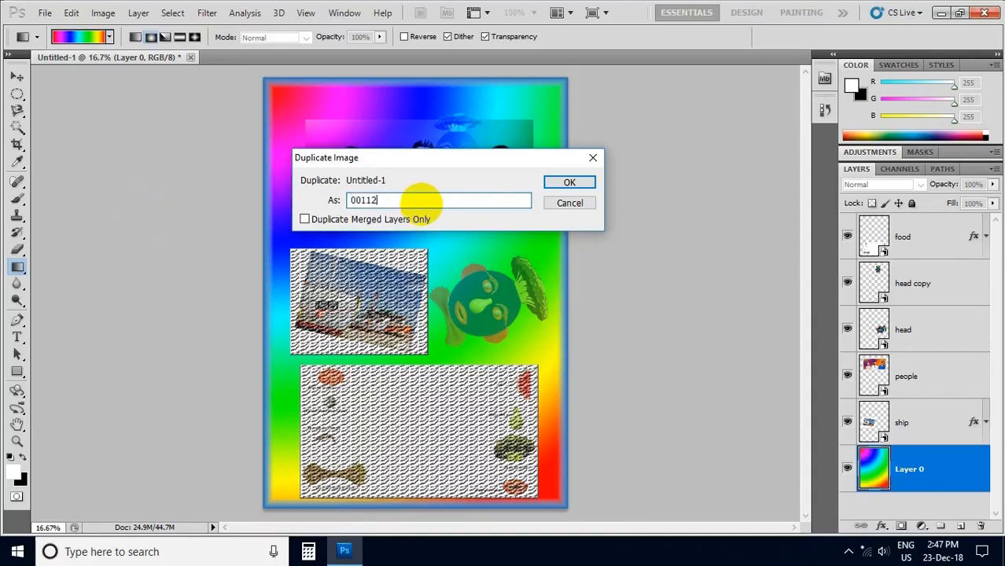
click(570, 183)
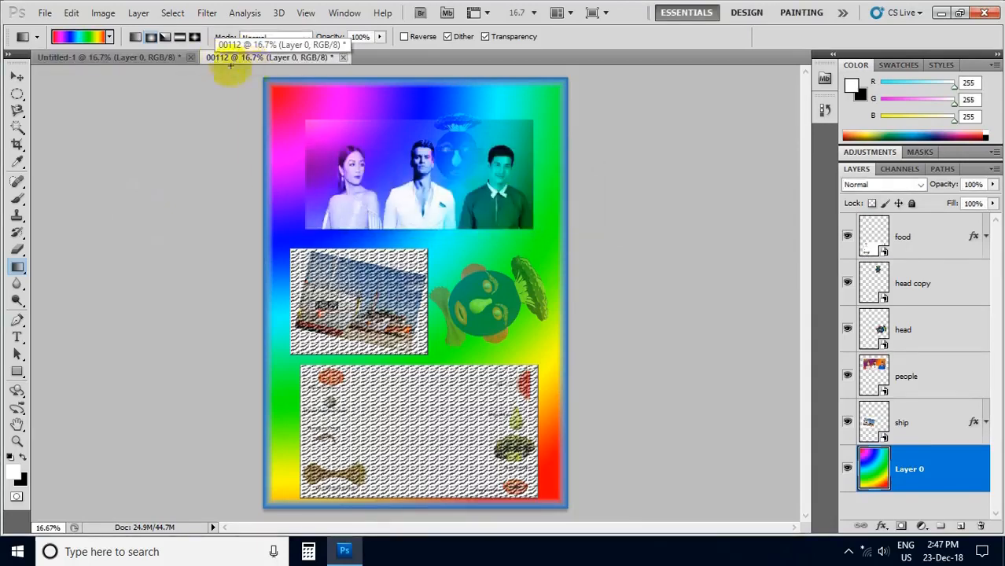
click(161, 56)
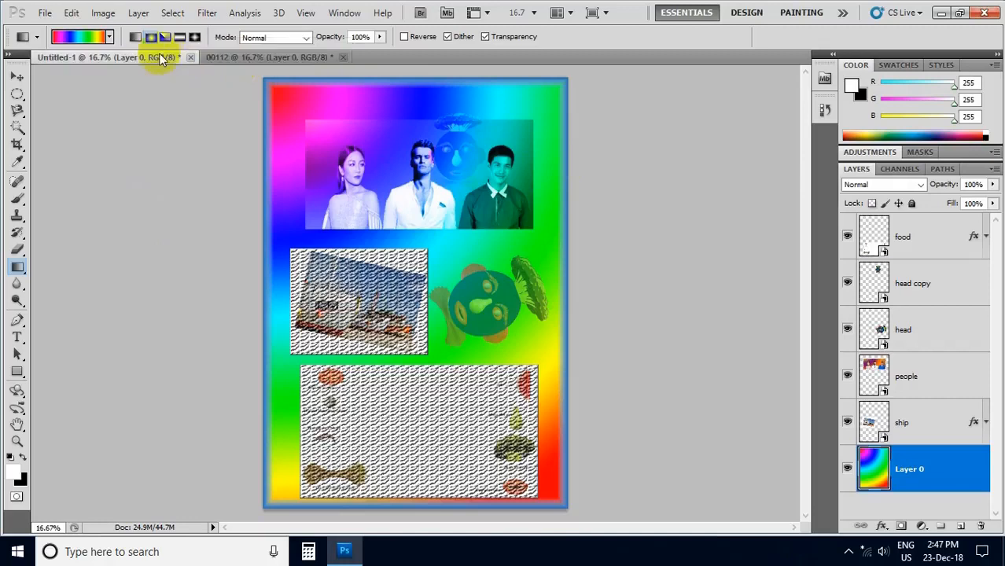
click(233, 59)
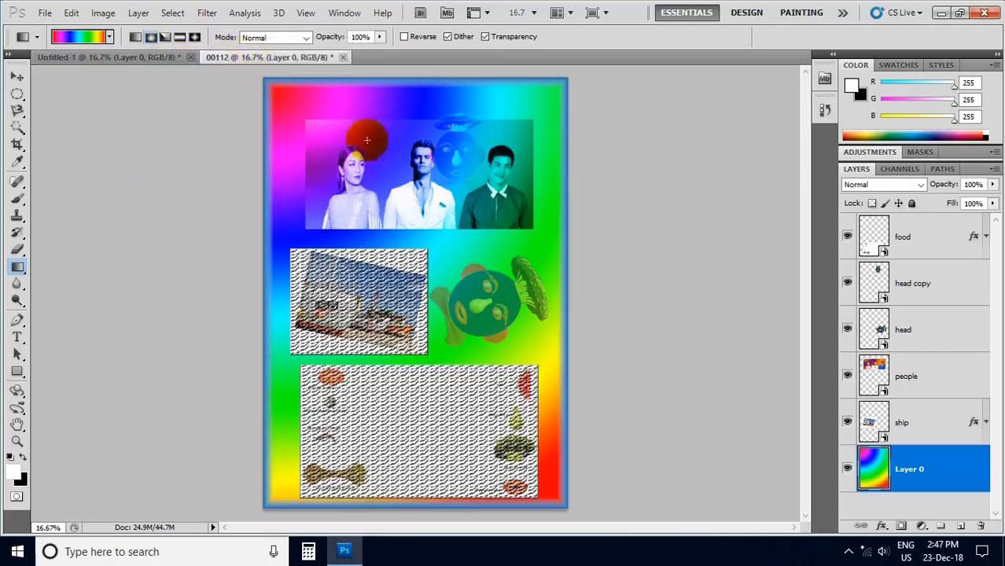
click(150, 57)
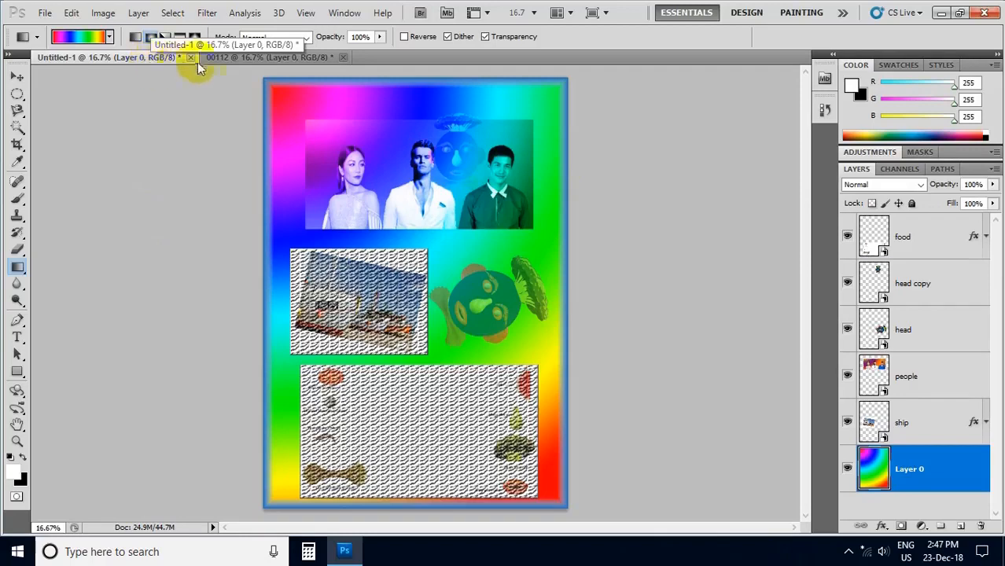
click(232, 58)
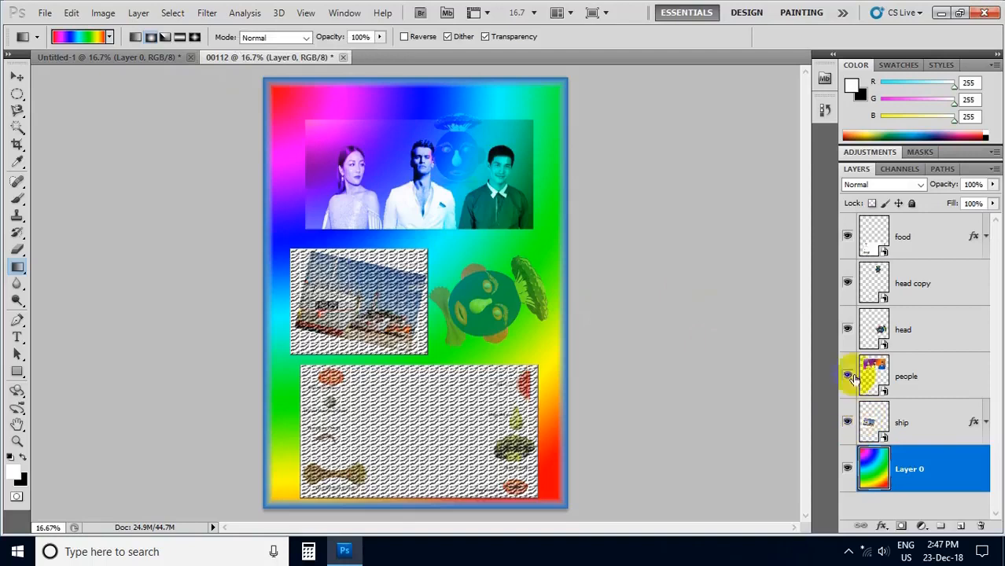
- Hide the food and head copy layers in 00112 and merge all visible layers
click(847, 237)
click(847, 284)
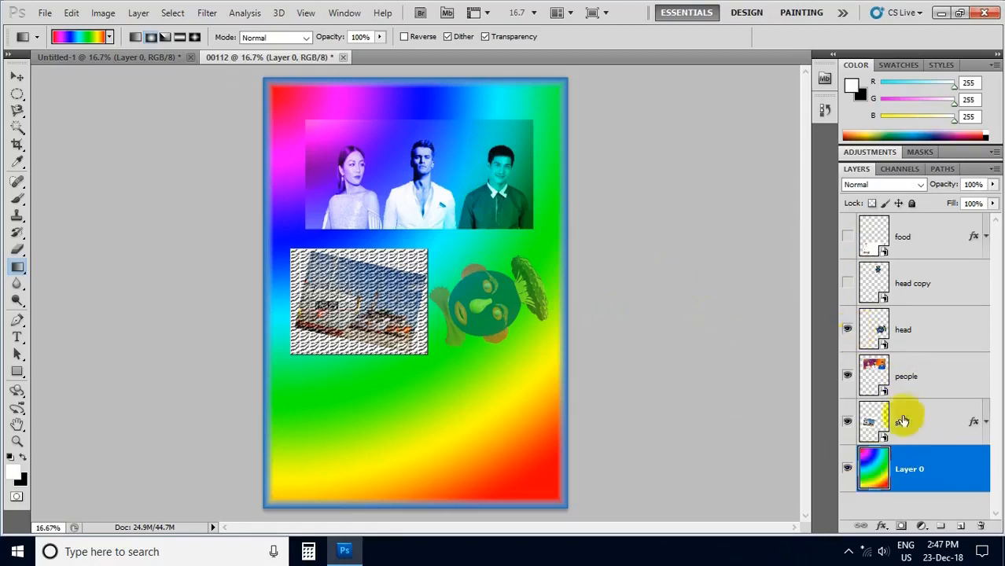
right_click(946, 380)
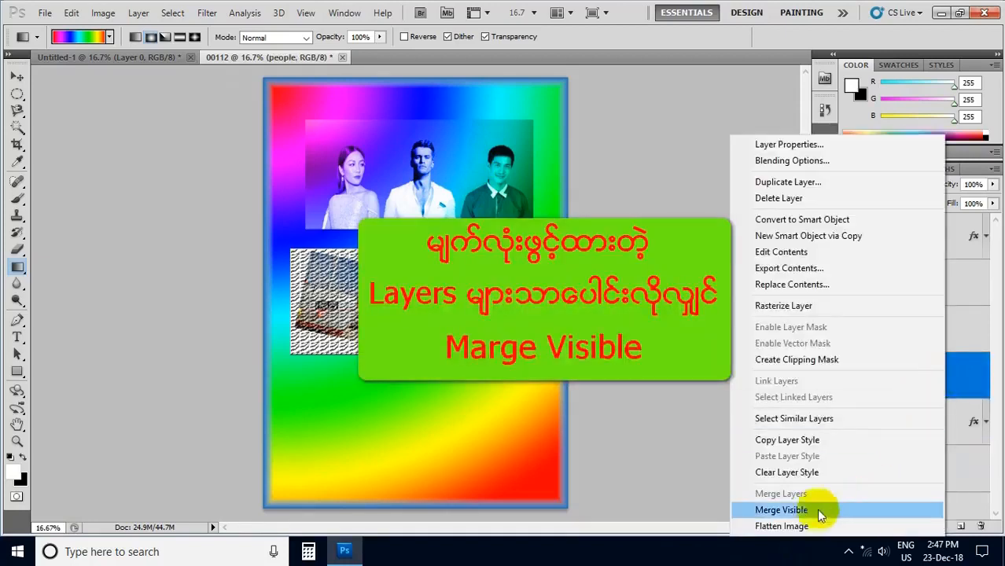
click(798, 511)
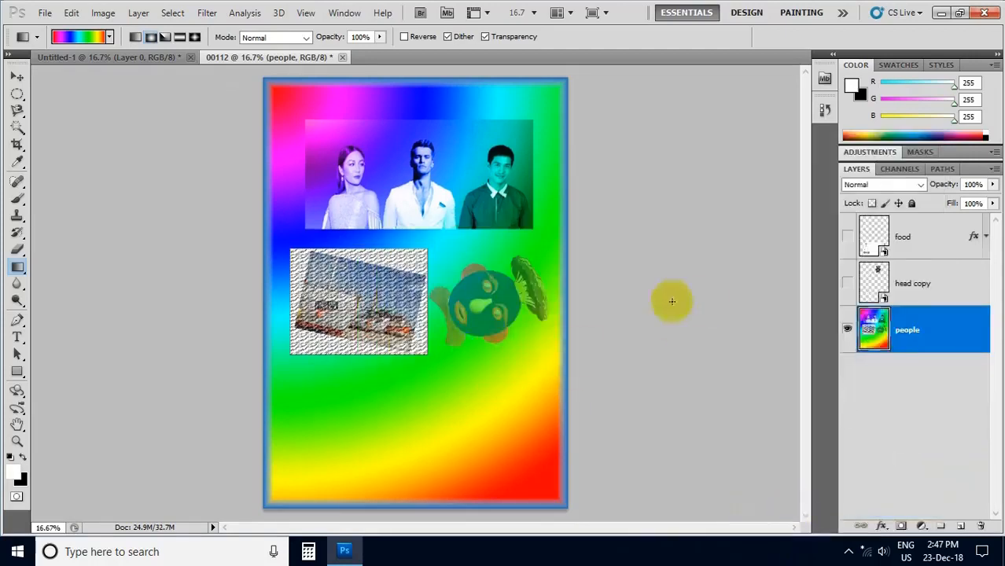
- Show the head copy and food layers again and flatten the whole 00112 image
click(848, 284)
click(848, 237)
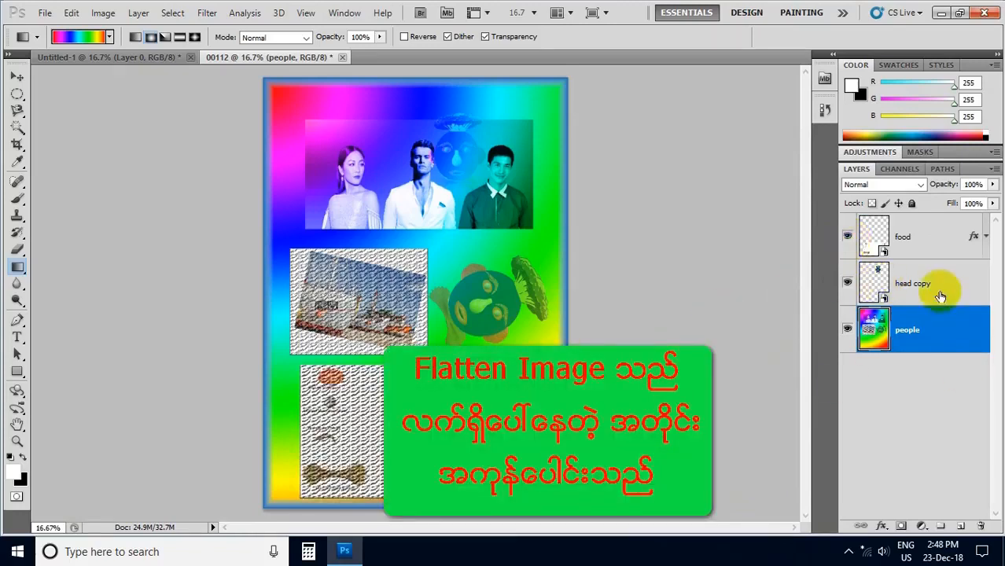
right_click(941, 292)
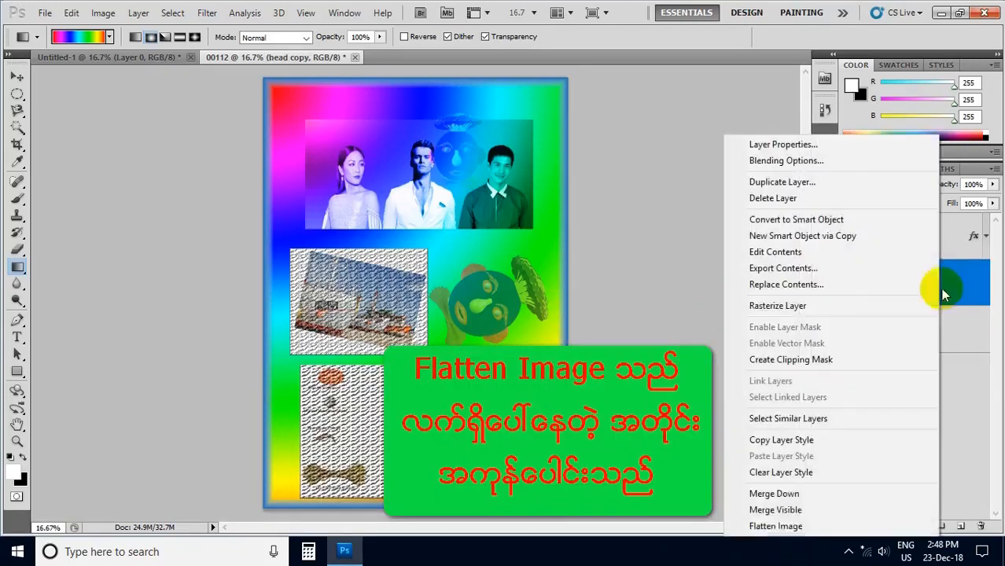
click(783, 525)
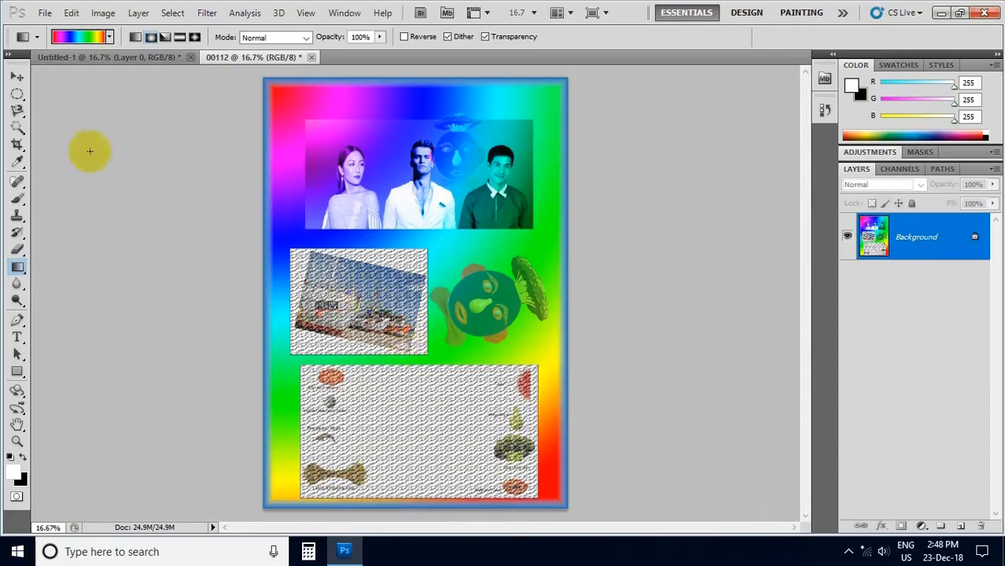
- Save the flattened 00112 image as 00112.png in PNG format in New folder, with interlace set to None
click(45, 13)
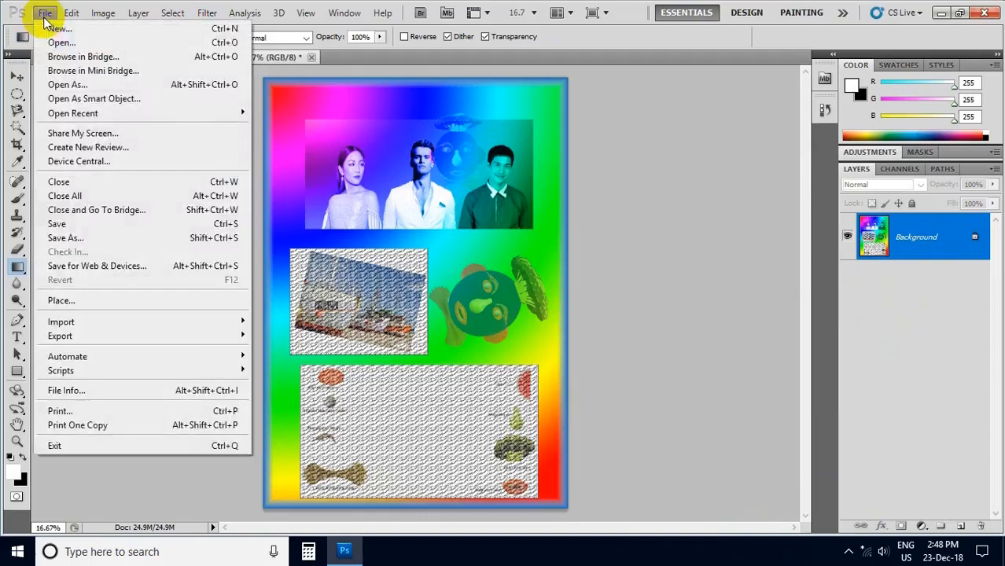
click(56, 226)
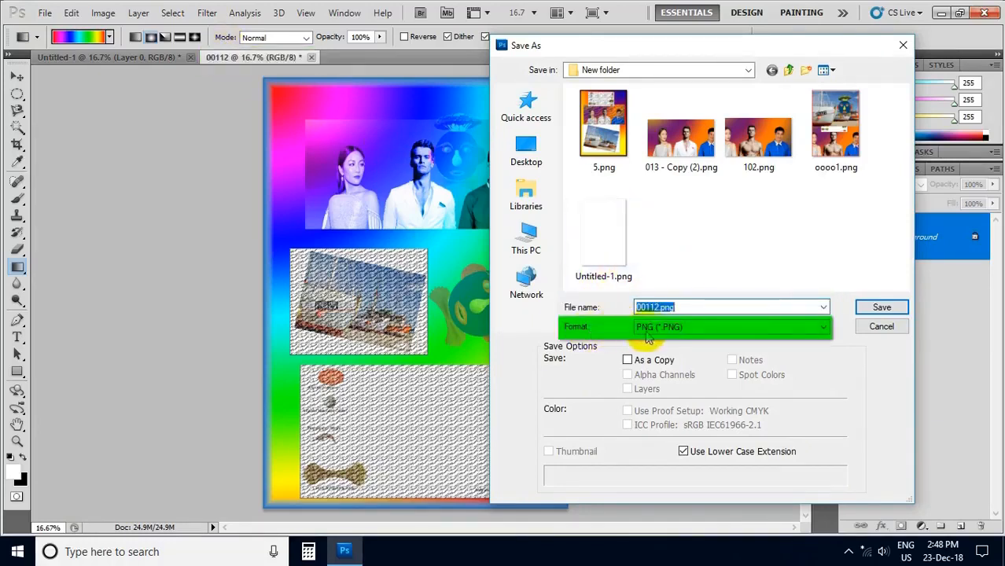
click(689, 327)
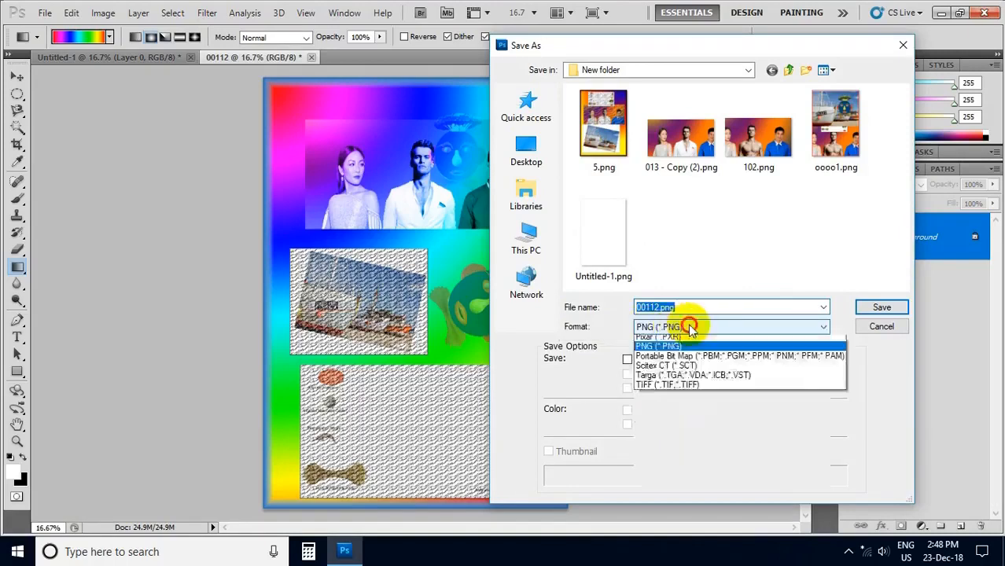
click(691, 328)
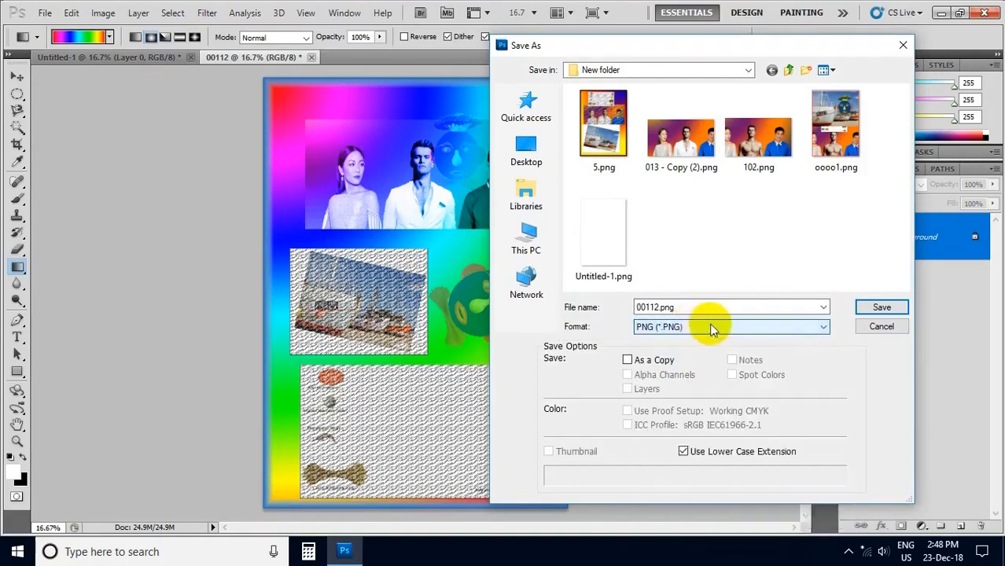
click(883, 310)
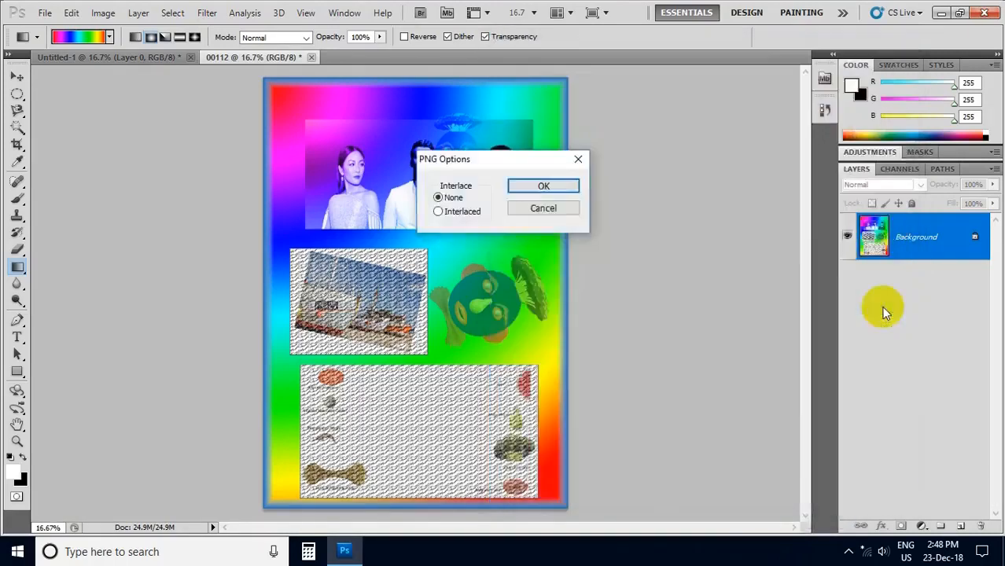
click(545, 185)
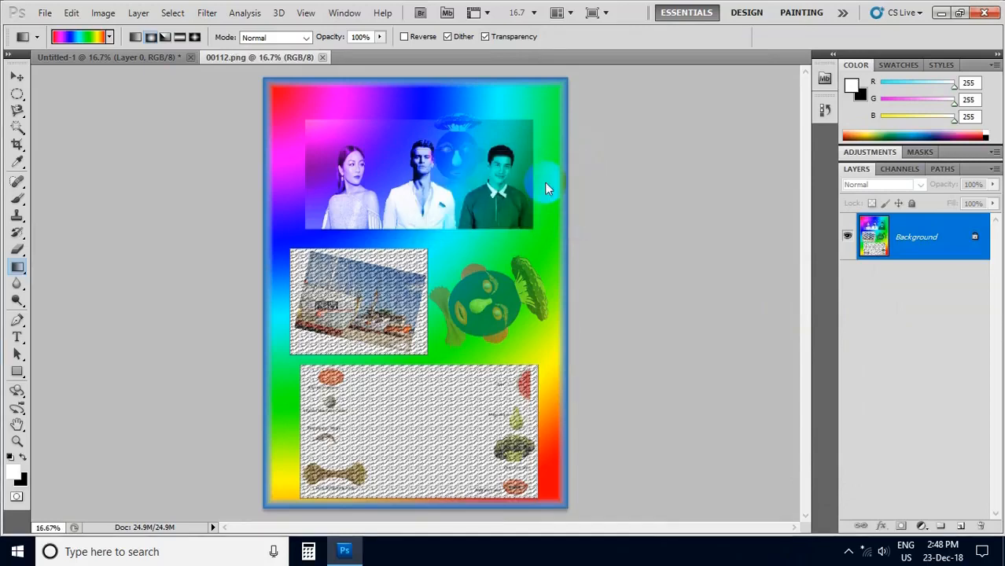
- Save the layered Untitled-1 document as 555 in Photoshop PSD format with layers and Maximize Compatibility on, and minimize the program window
click(146, 60)
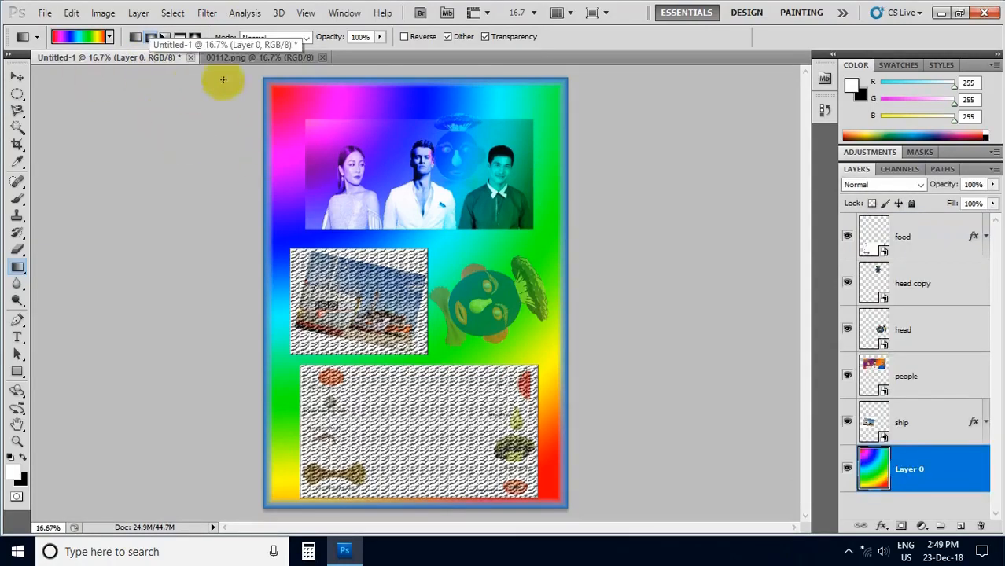
click(245, 59)
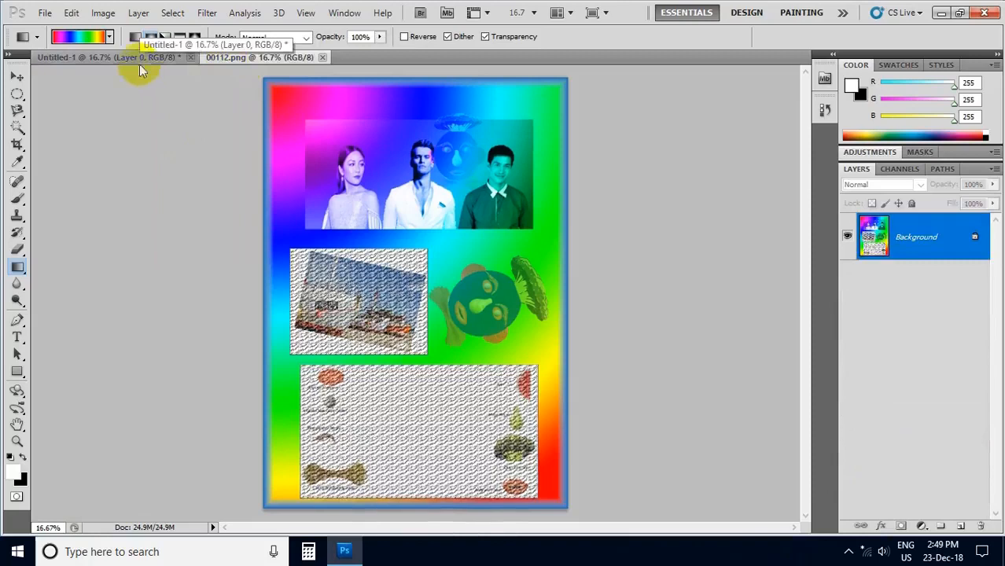
click(144, 59)
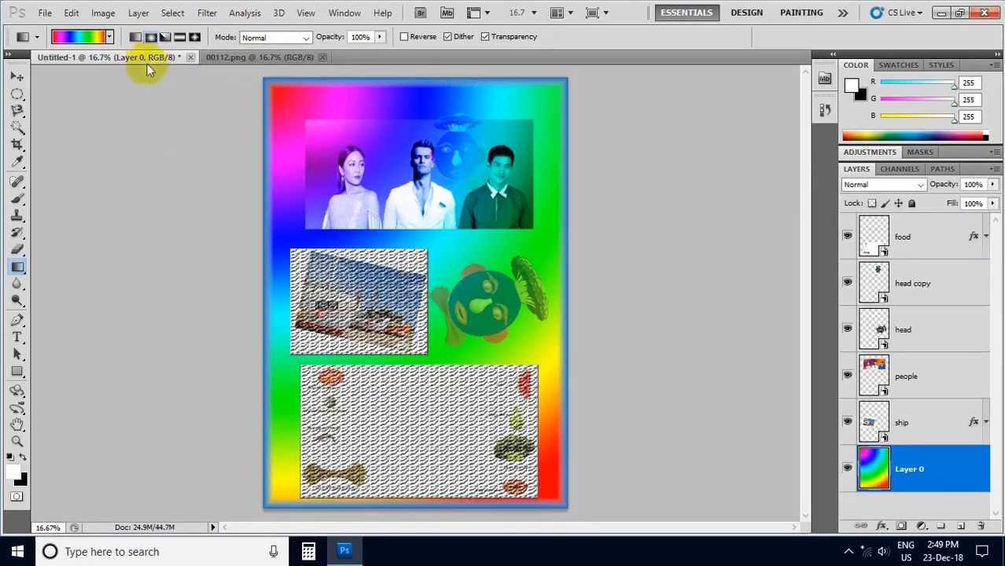
click(46, 14)
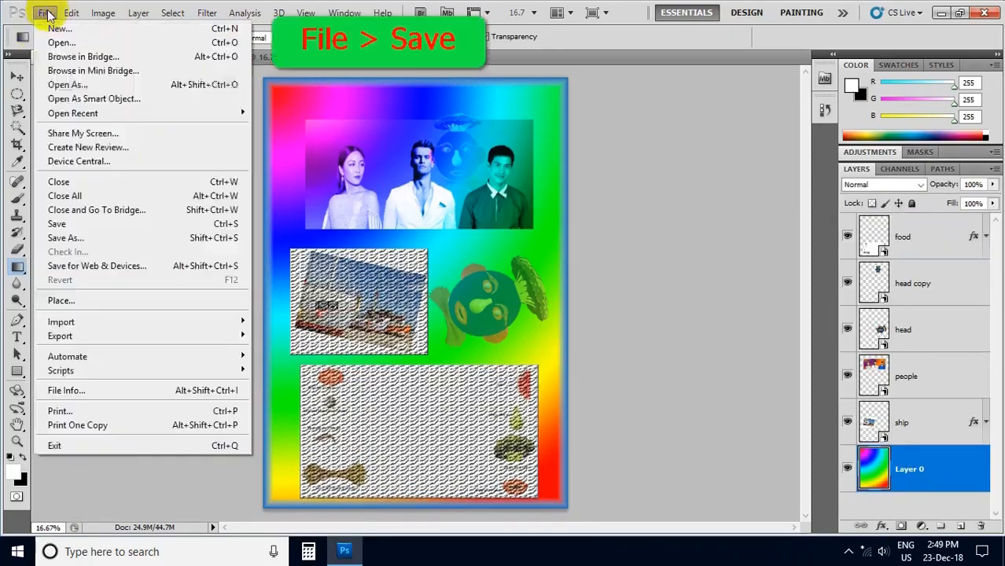
click(81, 229)
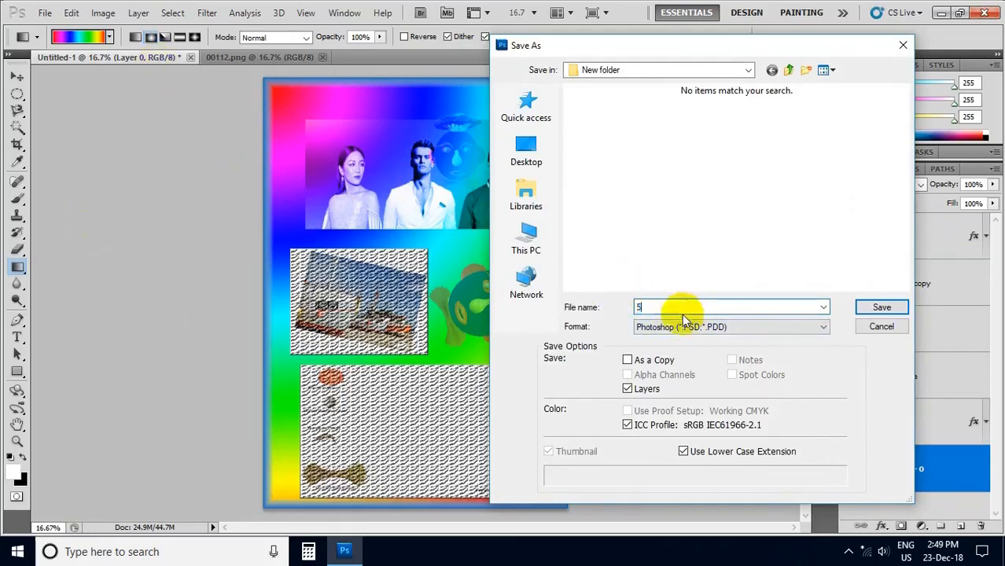
text(55)
click(684, 326)
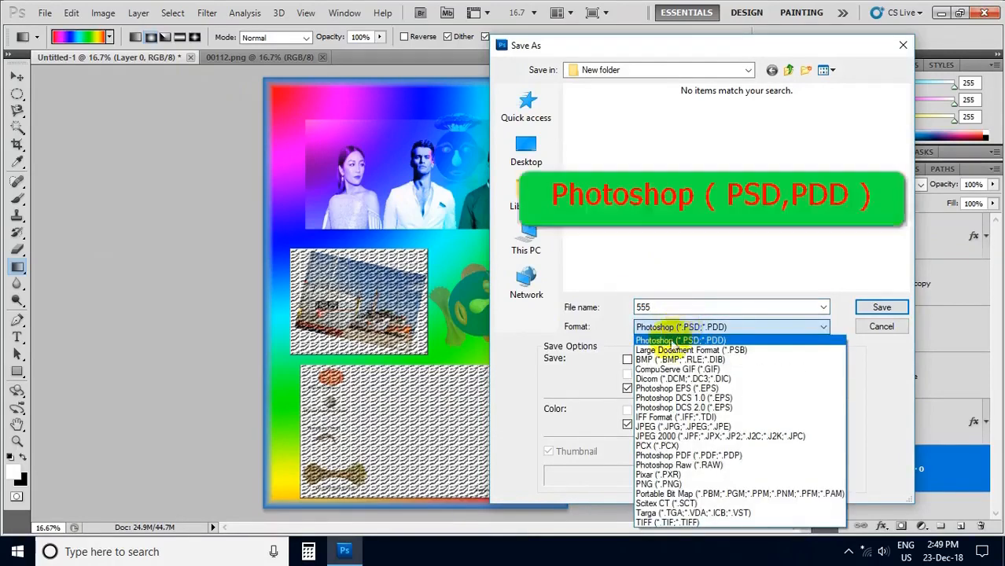
click(657, 331)
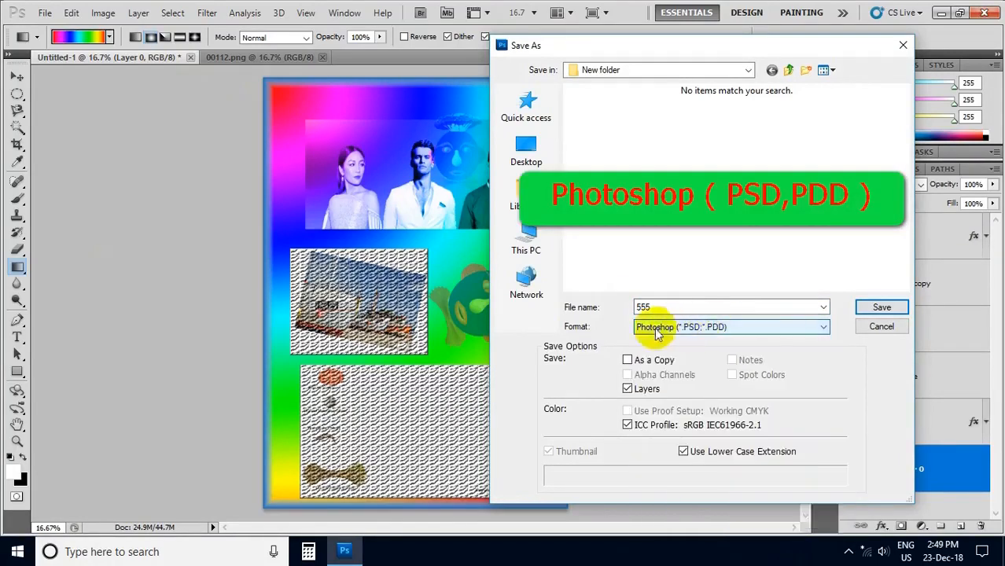
click(880, 310)
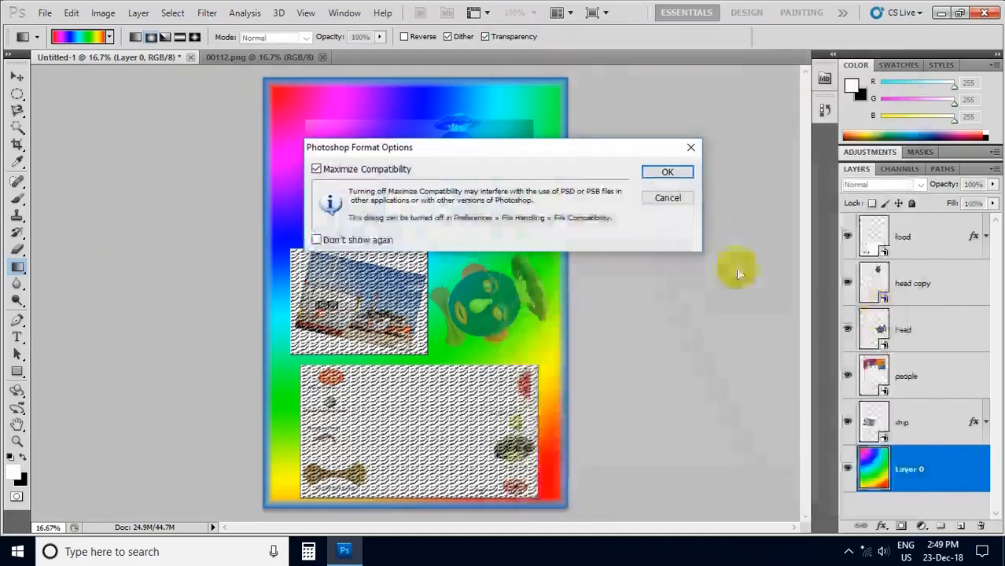
click(667, 171)
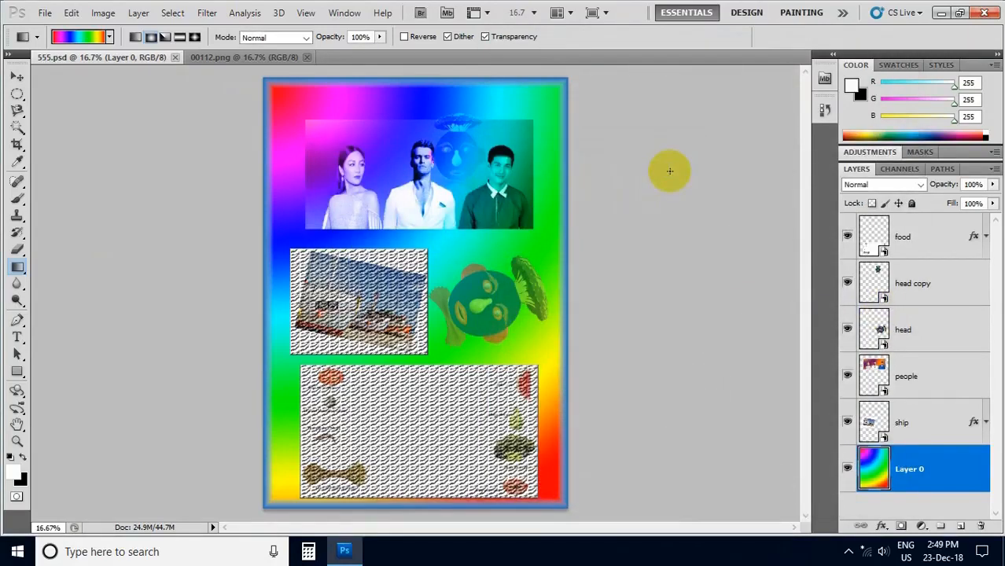
click(939, 14)
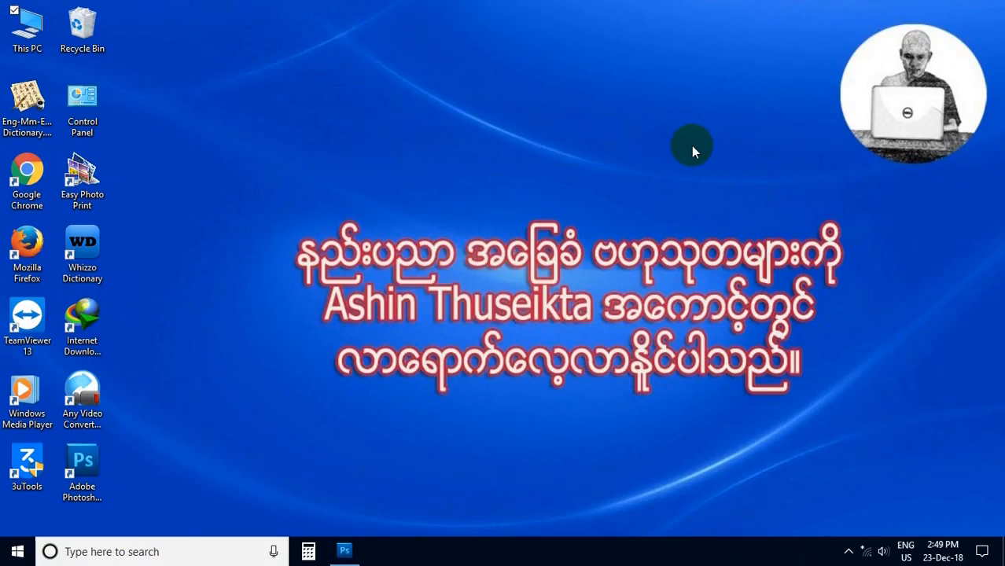